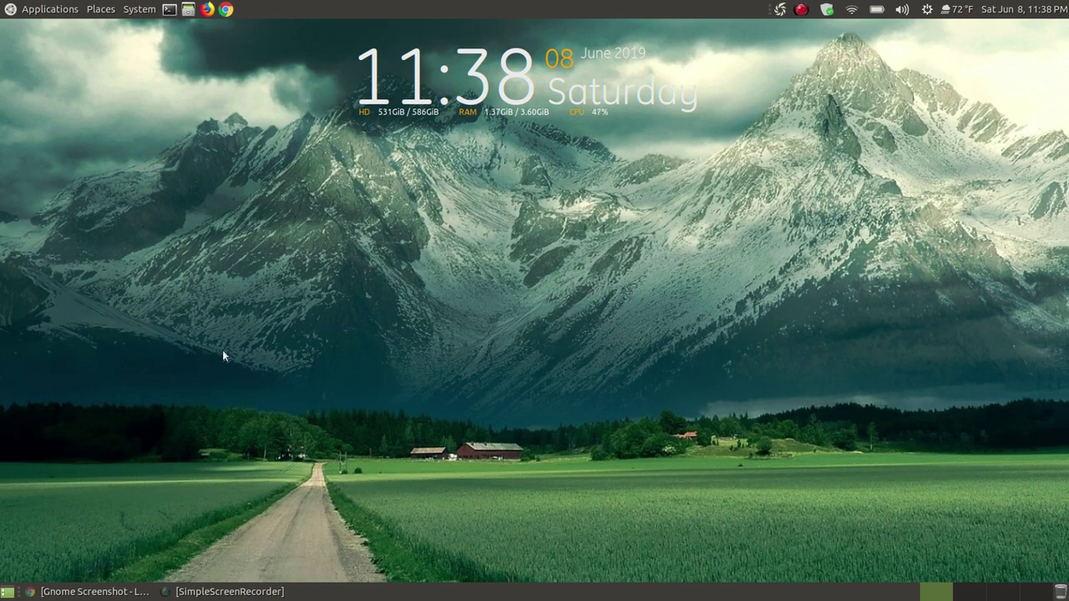
Step: Launch the Take Screenshot accessory and move its window toward the desktop's left side
left_click(23, 8)
mouse_move(77, 29)
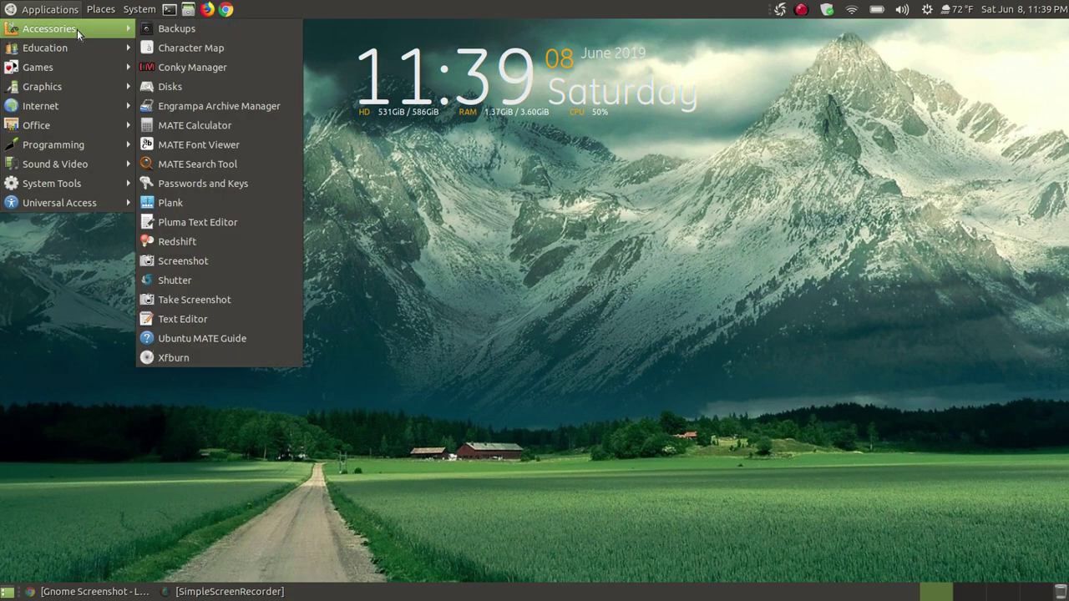
left_click(221, 304)
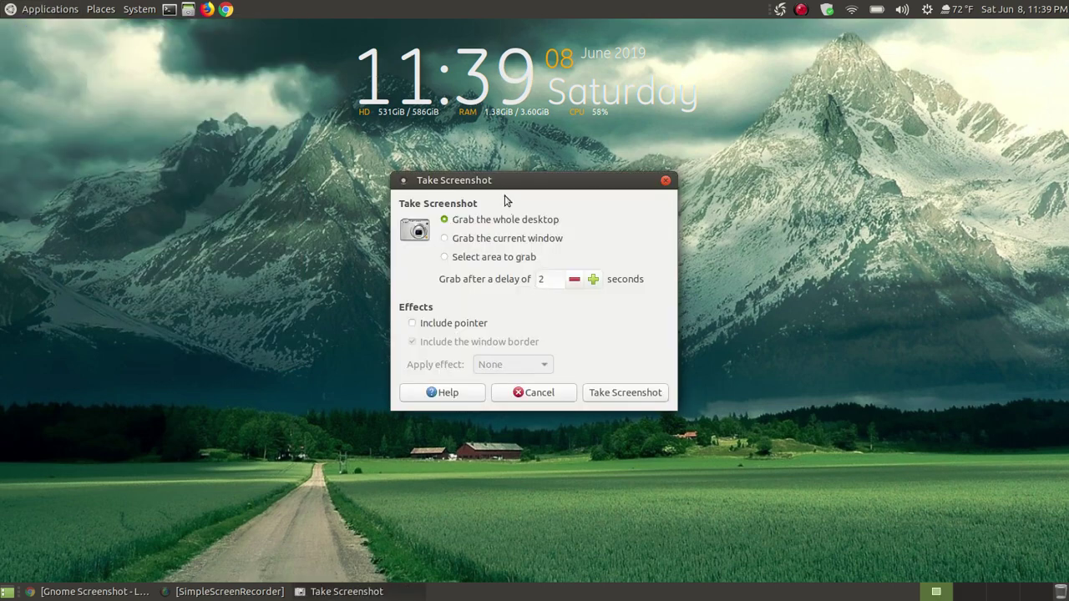
left_click_drag(506, 178, 217, 199)
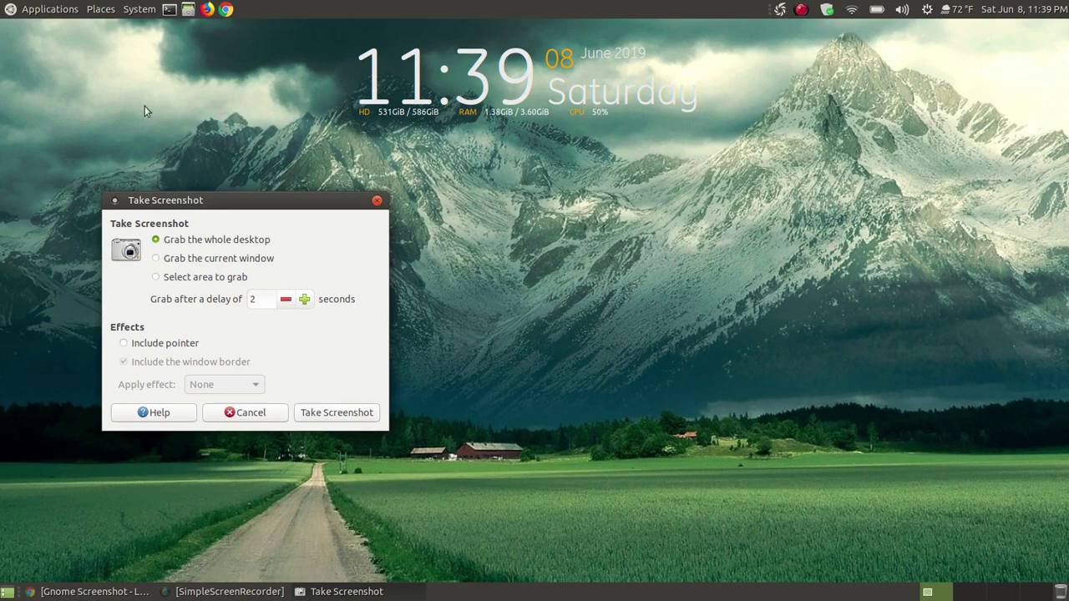
Step: Launch the Screenshot accessory too and arrange both tool windows side by side
left_click(52, 9)
mouse_move(84, 32)
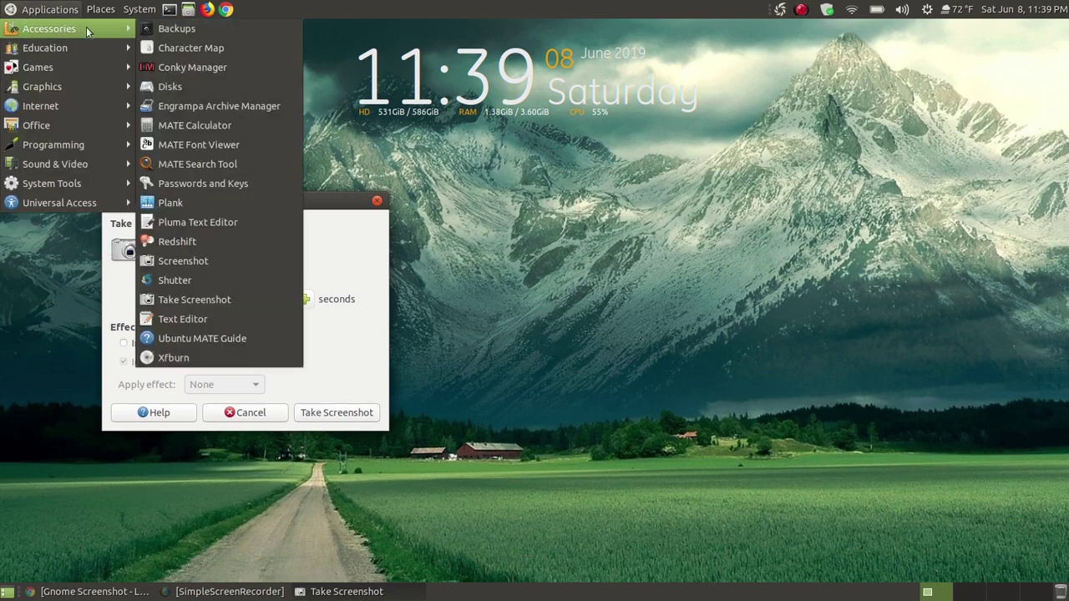
left_click(183, 261)
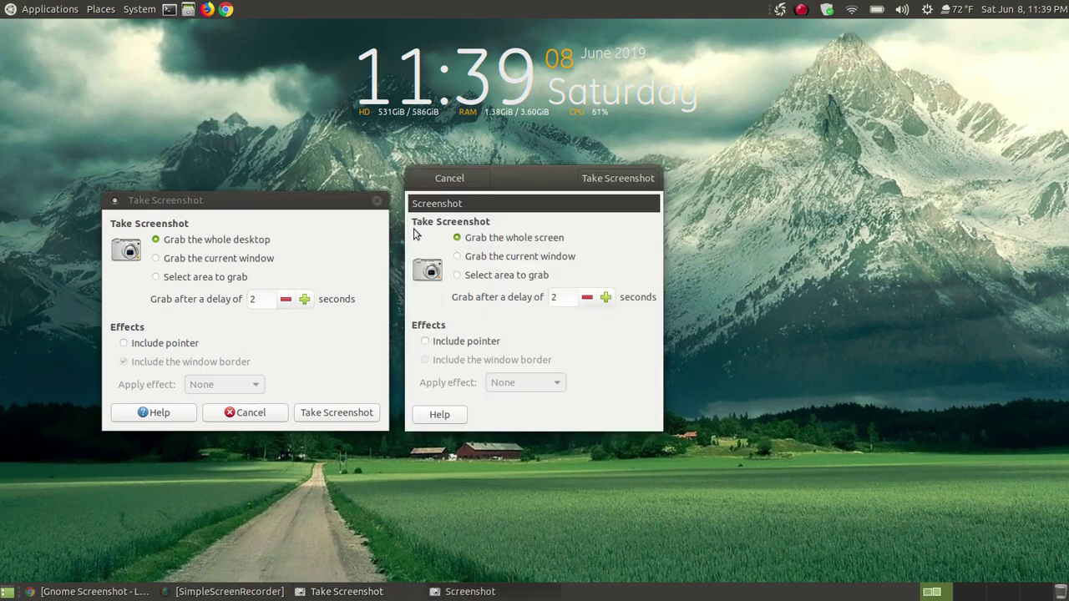
left_click_drag(501, 187, 641, 194)
left_click_drag(219, 195, 333, 183)
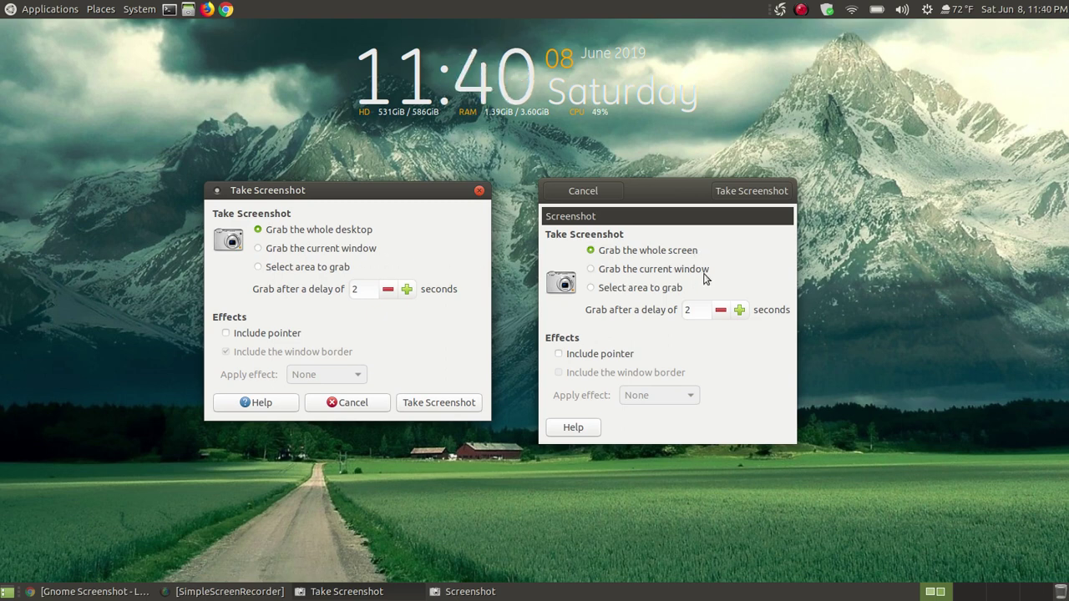
Step: Compare both tools' current-window and area grab modes, ending with whole desktop and whole screen selected
left_click(591, 273)
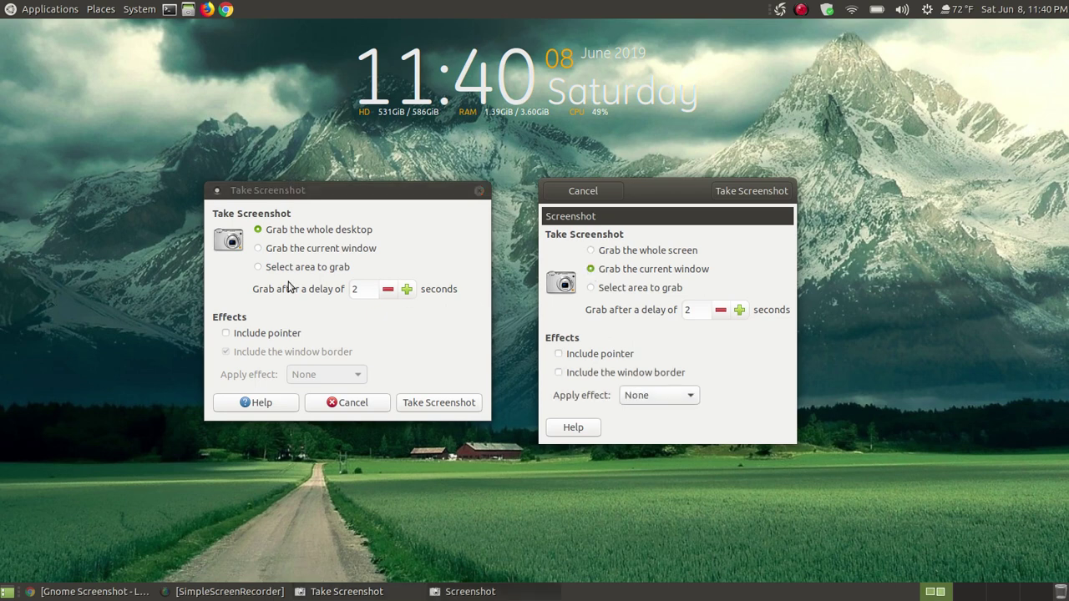
left_click(259, 248)
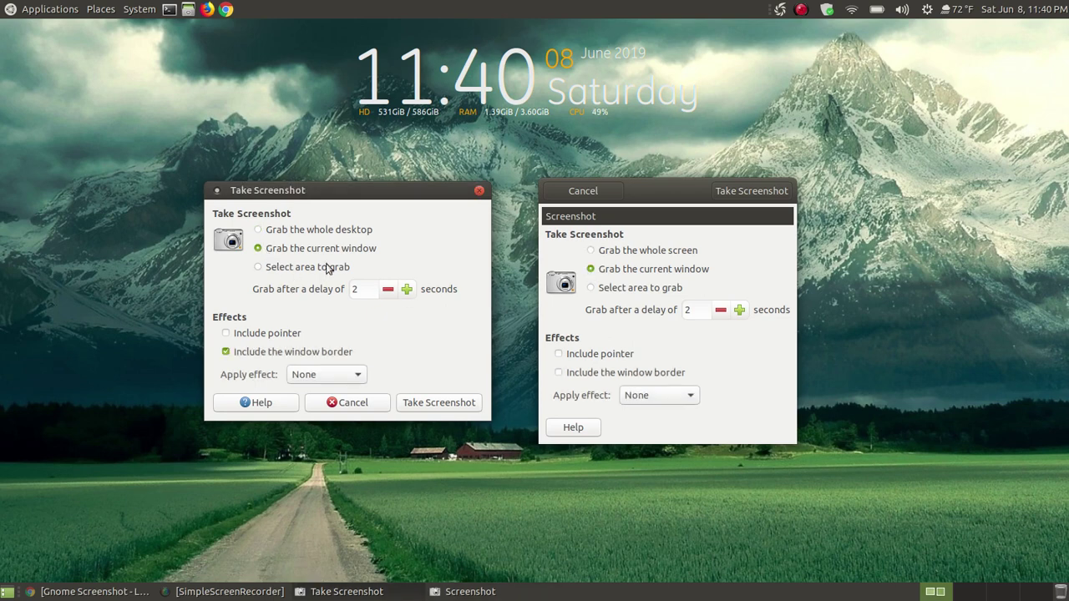
left_click(265, 269)
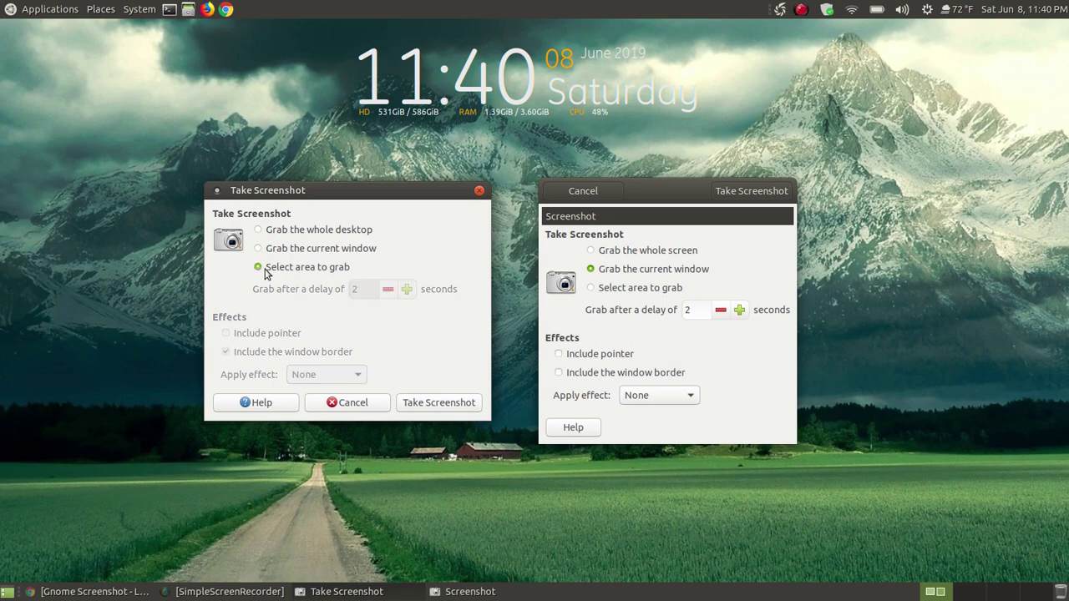
left_click(589, 288)
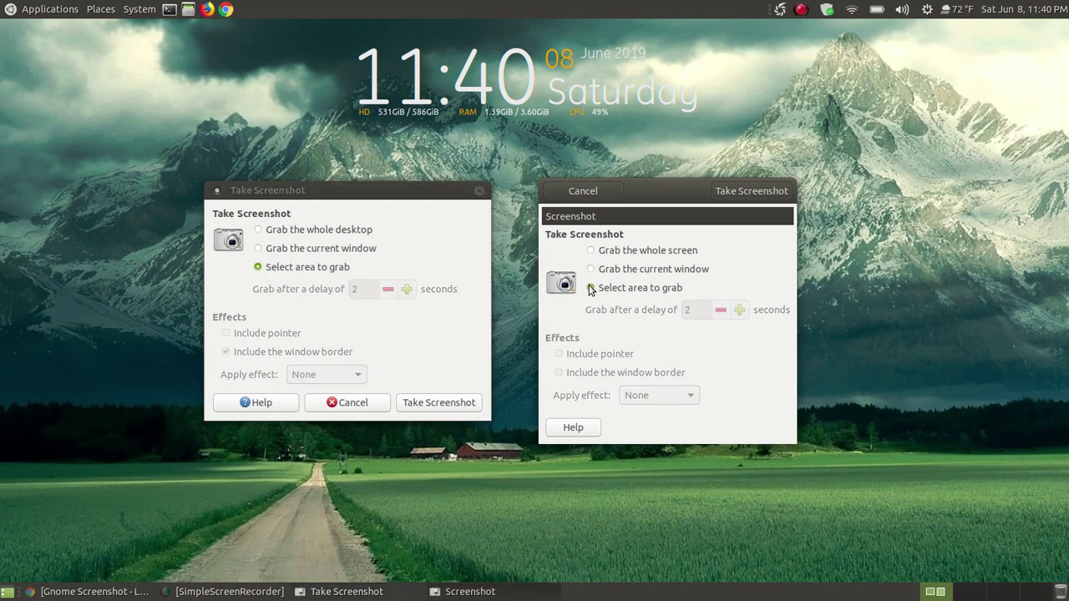
left_click(267, 233)
left_click(596, 250)
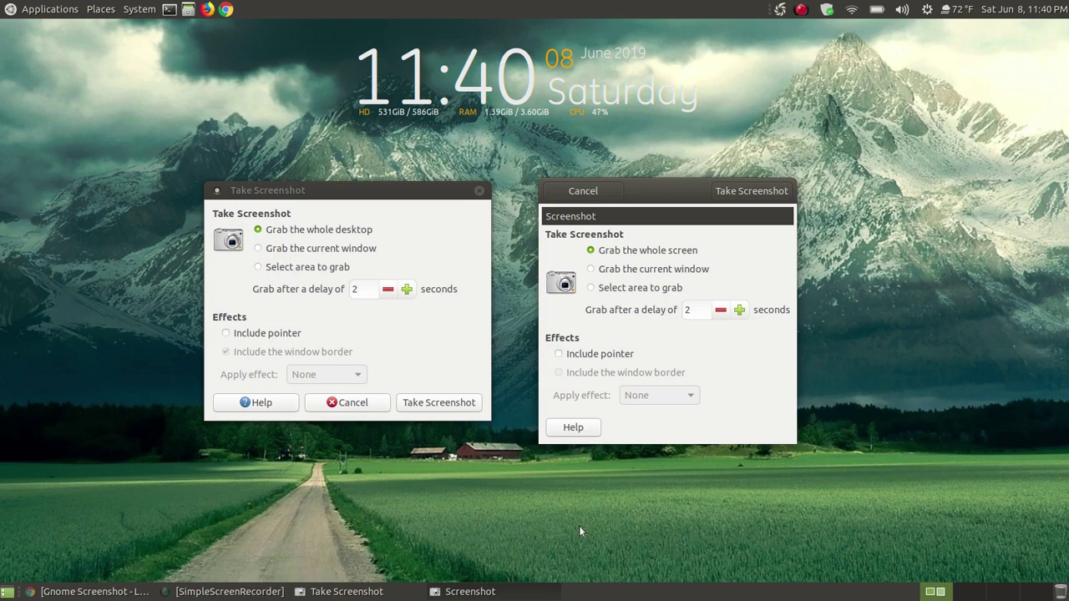
Step: Dismiss the Screenshot tool and capture the whole desktop with the Take Screenshot tool
left_click(603, 193)
left_click_drag(354, 193, 518, 178)
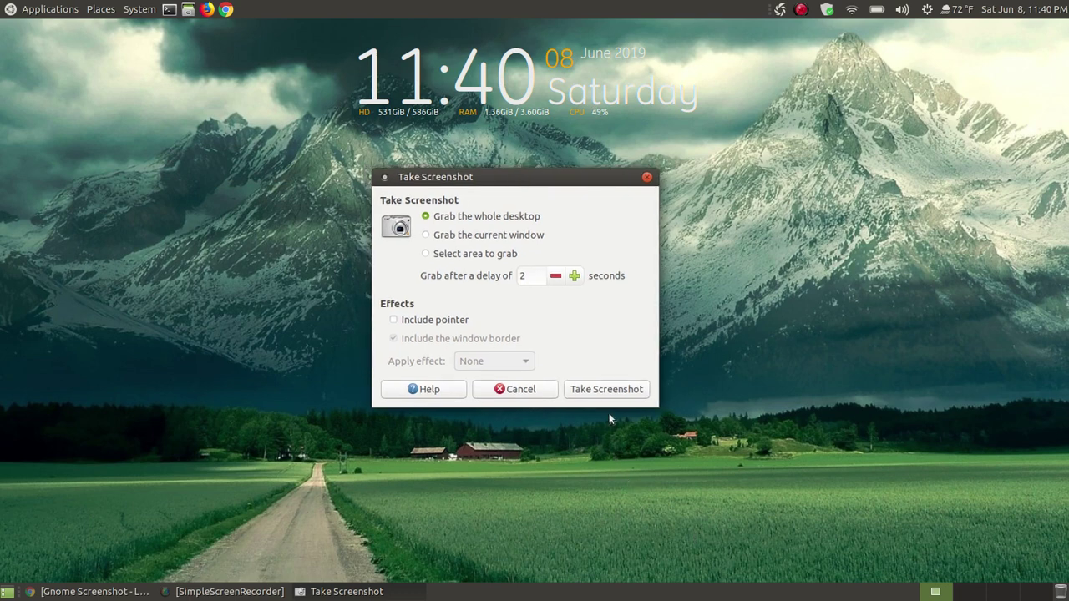
left_click(602, 390)
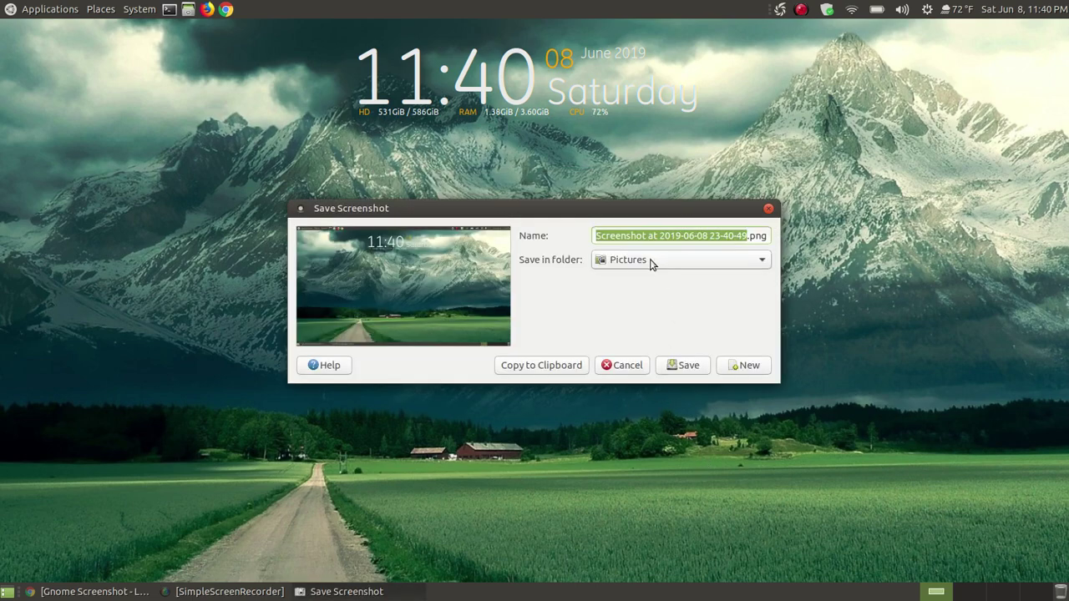
Step: Name the captured image Screenshot-MATE.png and save it in the Pictures folder
left_click(665, 237)
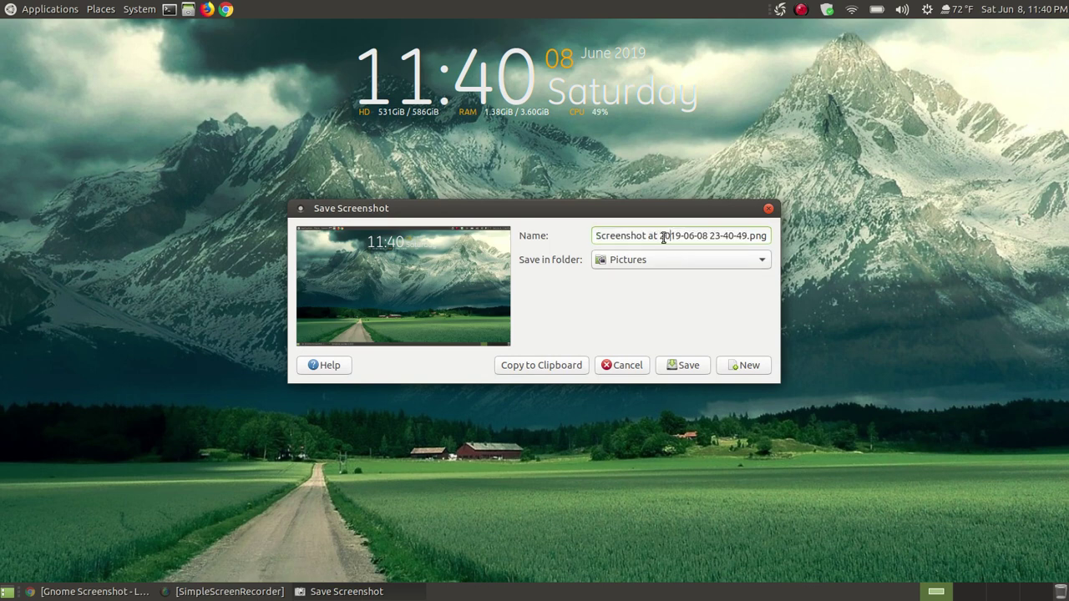
left_click_drag(649, 236, 744, 235)
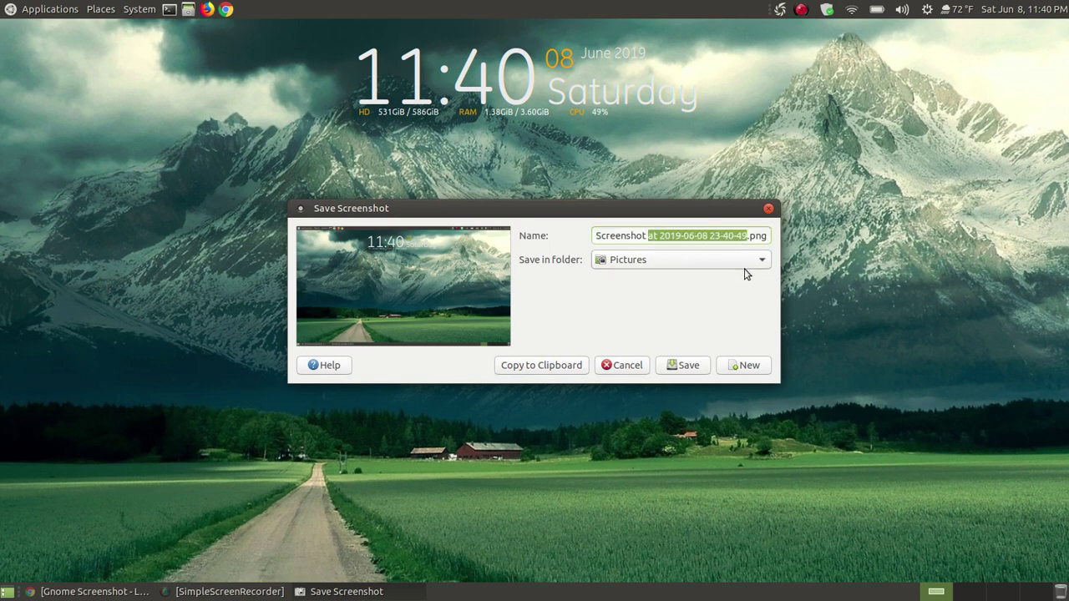
key("BackSpace")
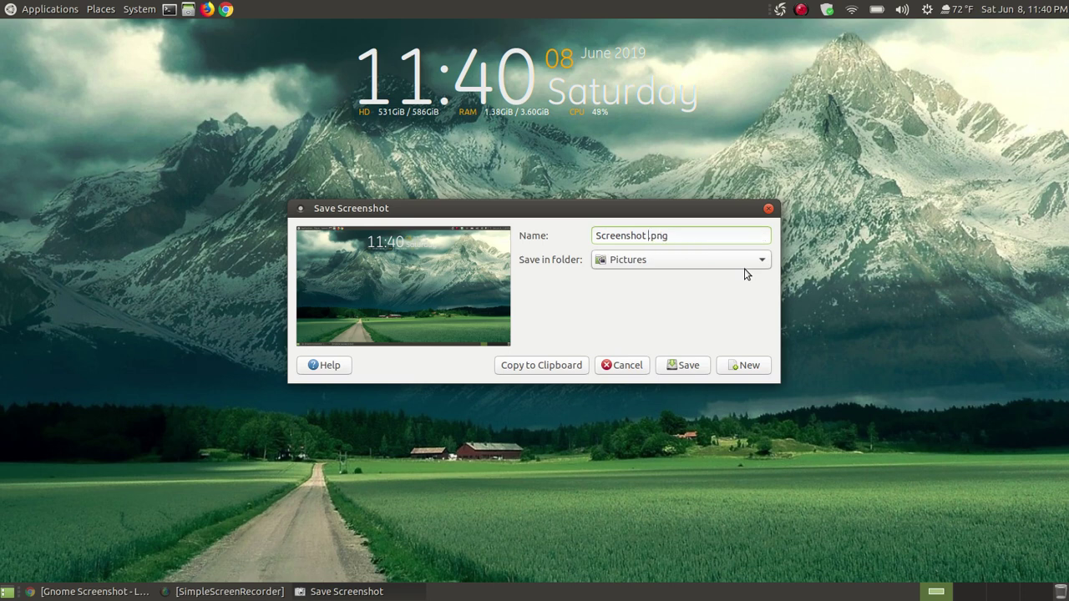
key("BackSpace")
type("-")
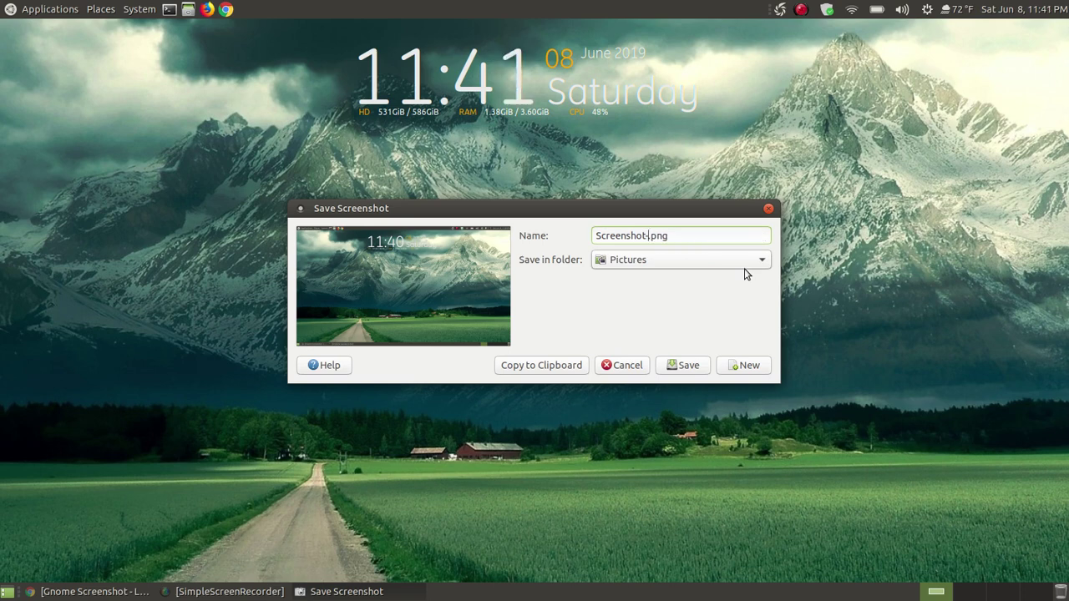
type("MATE")
left_click_drag(542, 211, 538, 187)
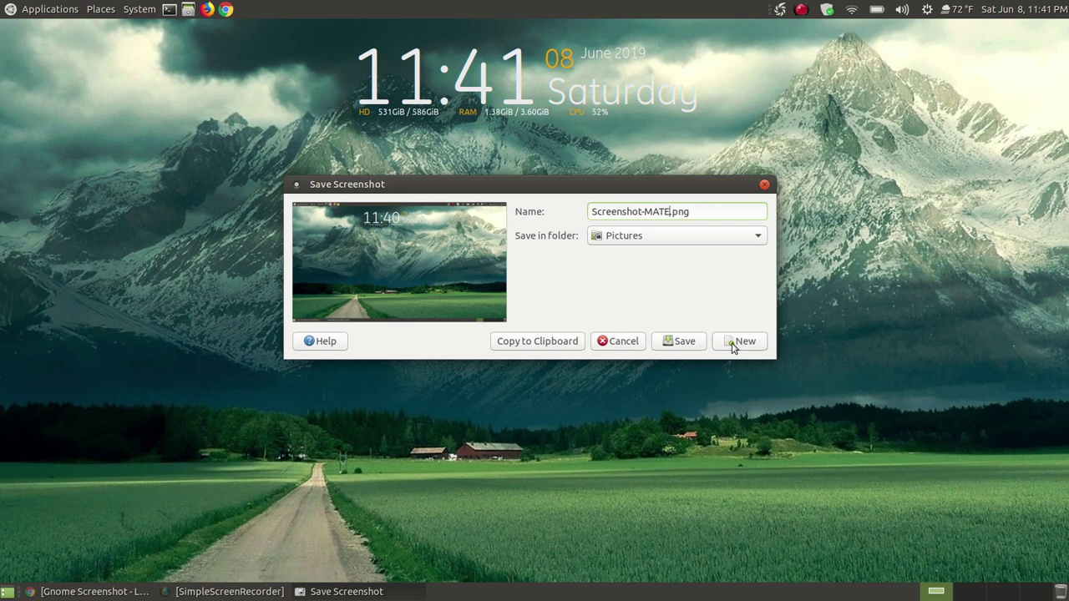
left_click(678, 342)
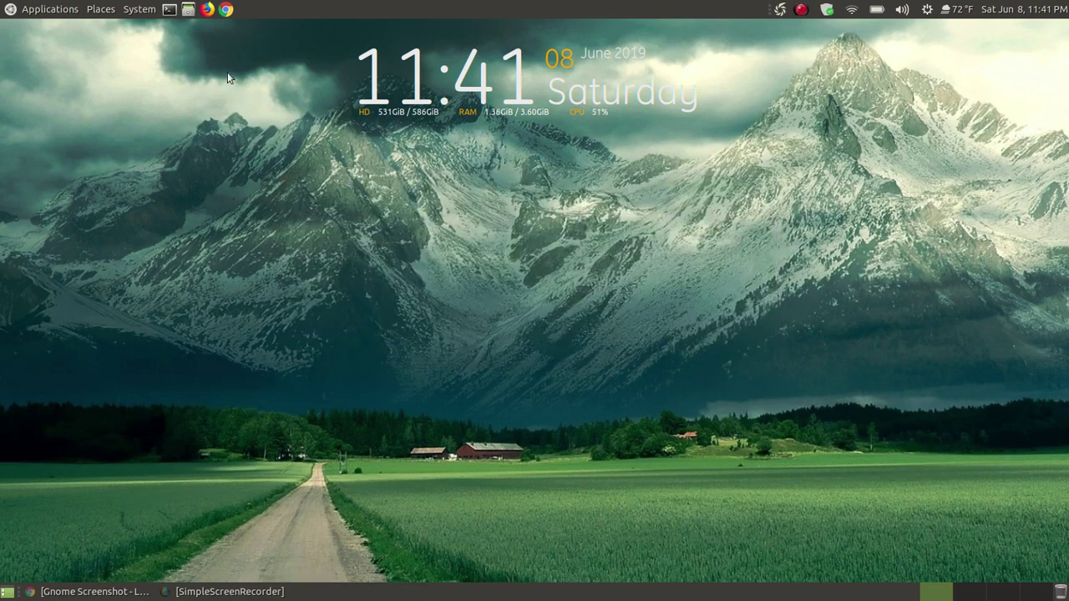
Step: View Screenshot-MATE.png from the Pictures folder, and close the image viewer and file manager
left_click(187, 9)
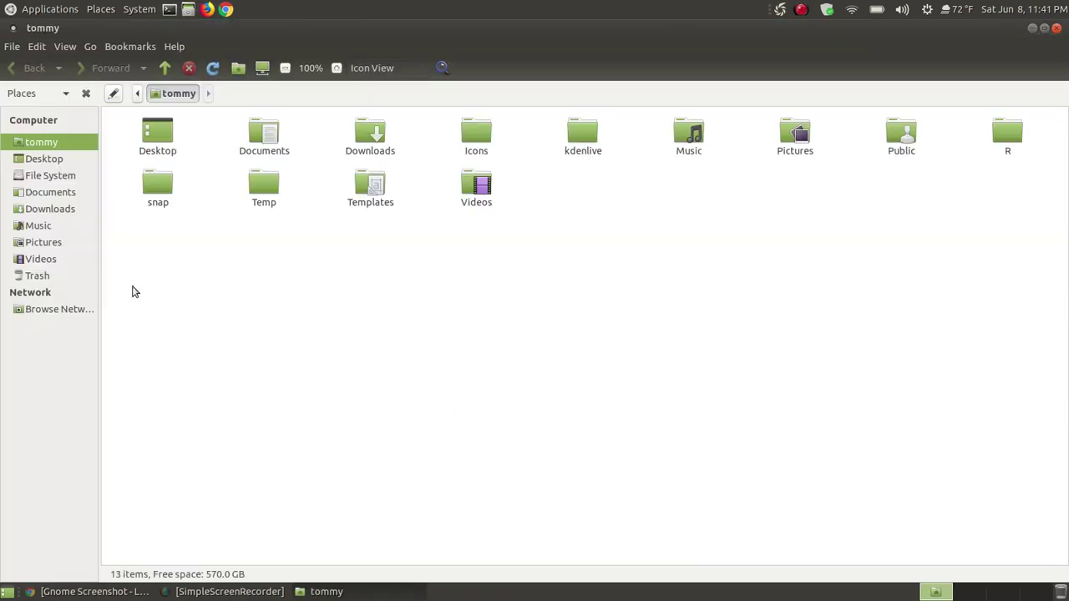
left_click(38, 244)
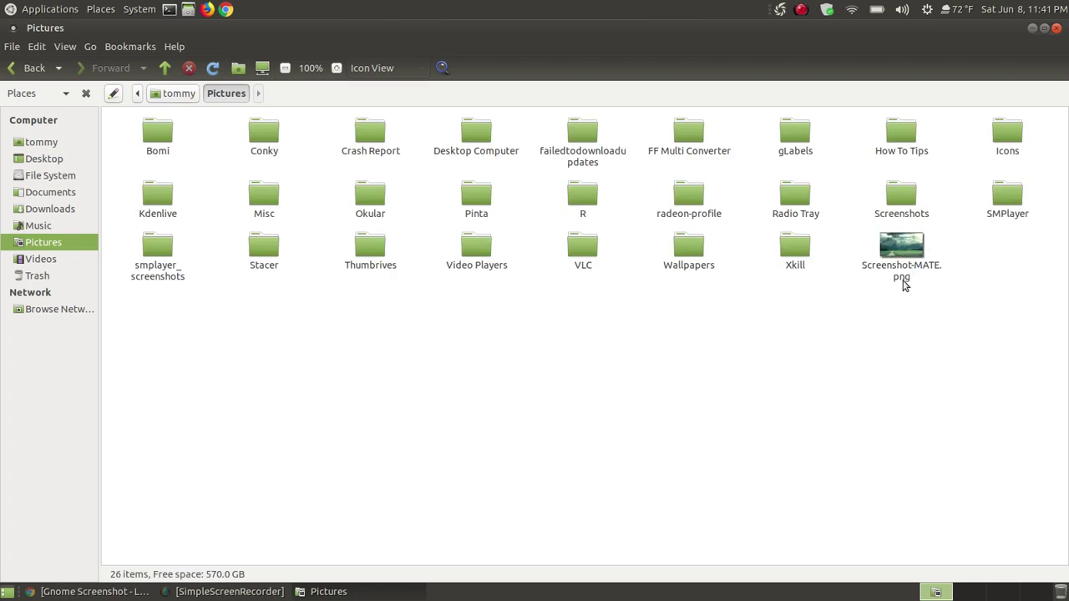
double_click(902, 254)
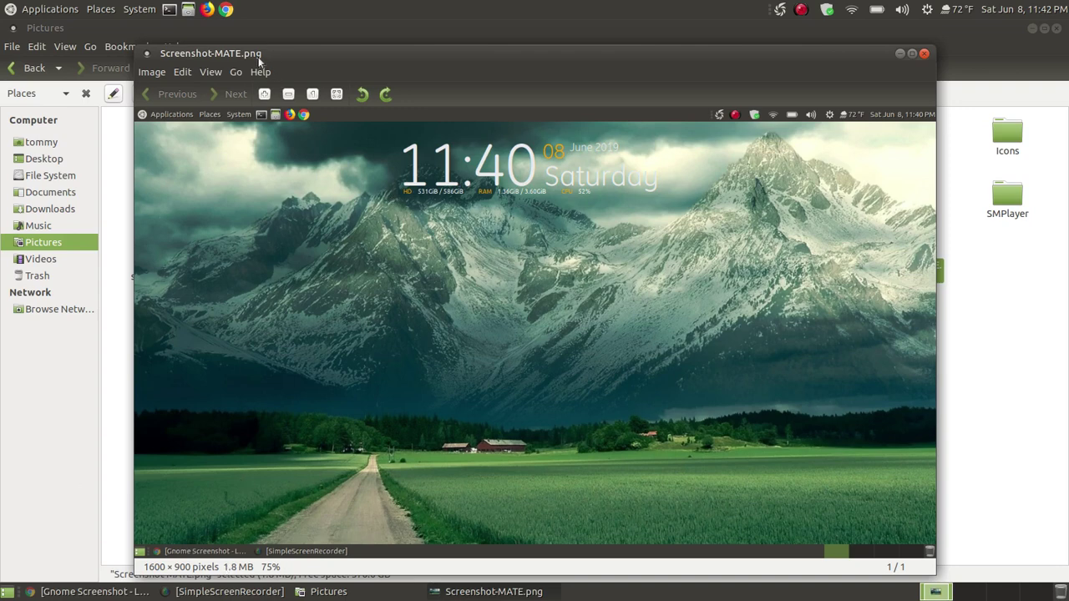
left_click(924, 54)
left_click(1056, 29)
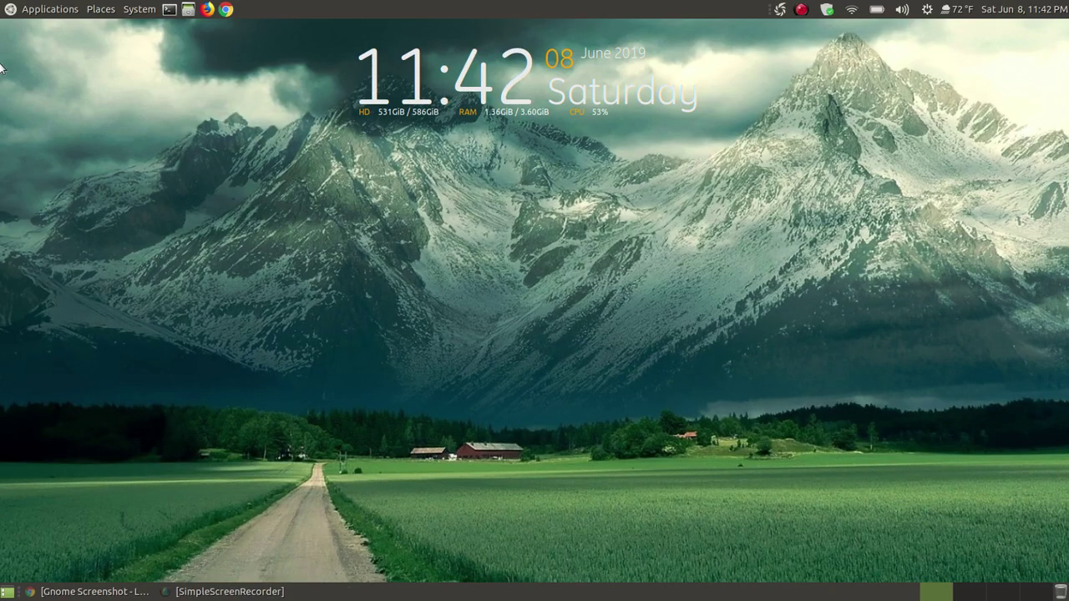
Step: Launch the Screenshot accessory and capture the whole screen
left_click(16, 8)
mouse_move(100, 30)
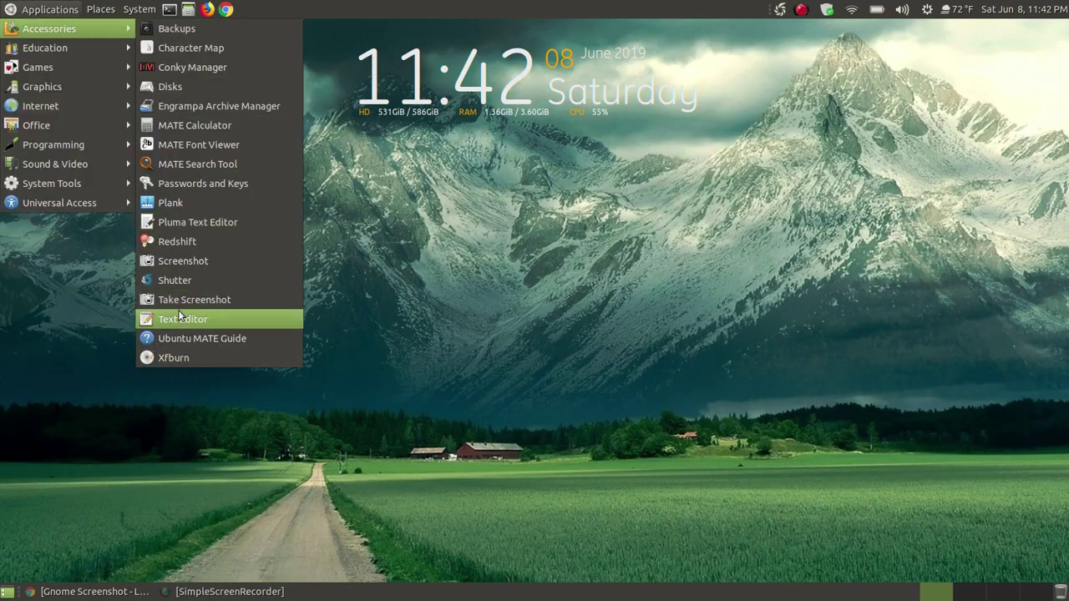
left_click(209, 260)
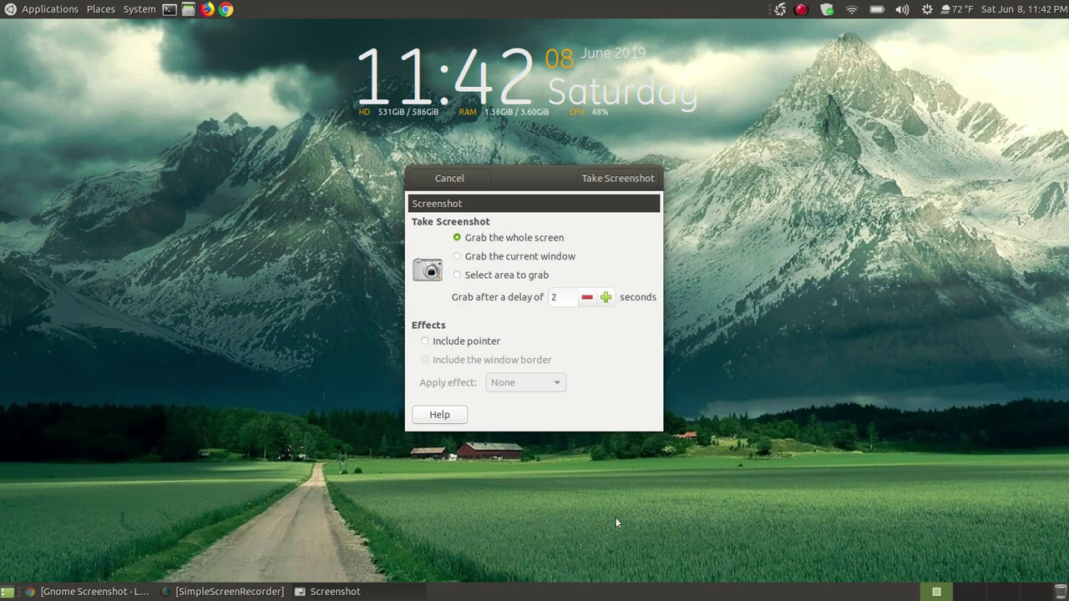
left_click(618, 179)
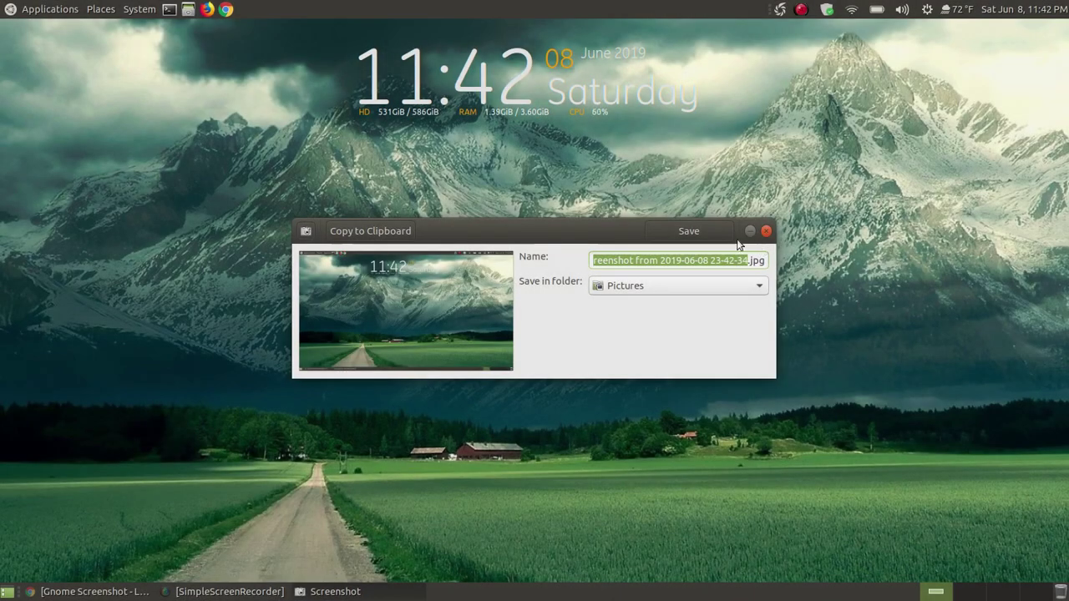
Step: Name the captured image Screenshot-Gnome.jpg and save it in the Pictures folder
left_click(634, 260)
left_click_drag(634, 260, 748, 259)
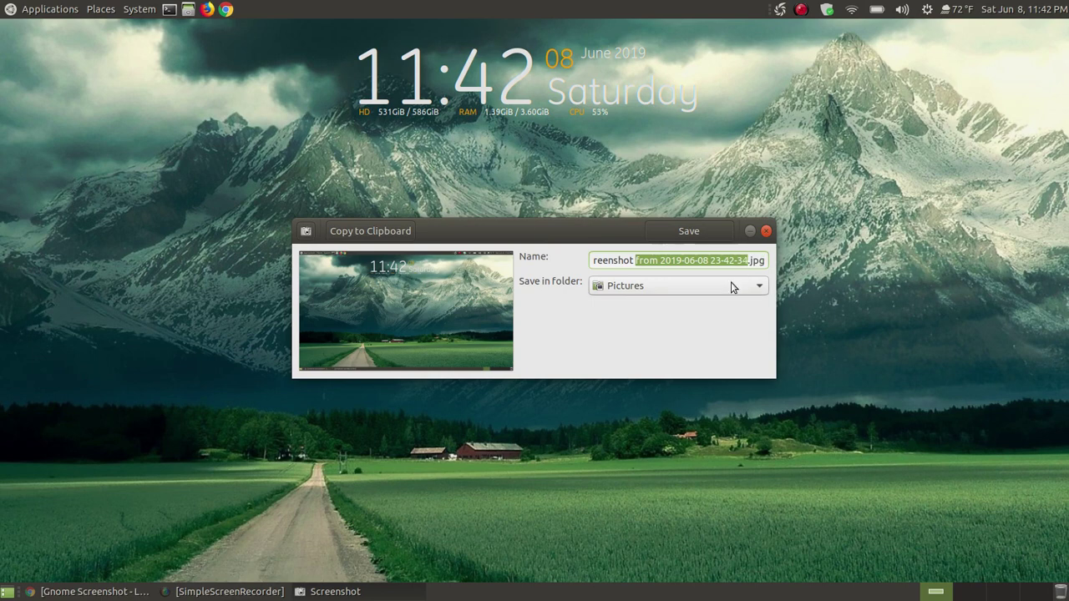
type("Gnome")
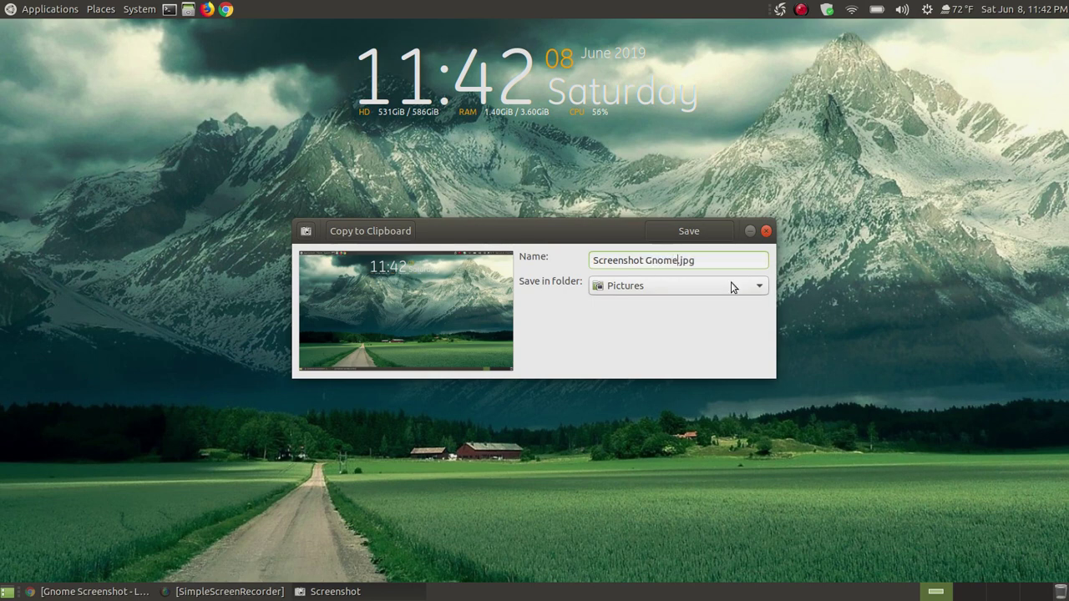
left_click(644, 260)
key("BackSpace")
type("-")
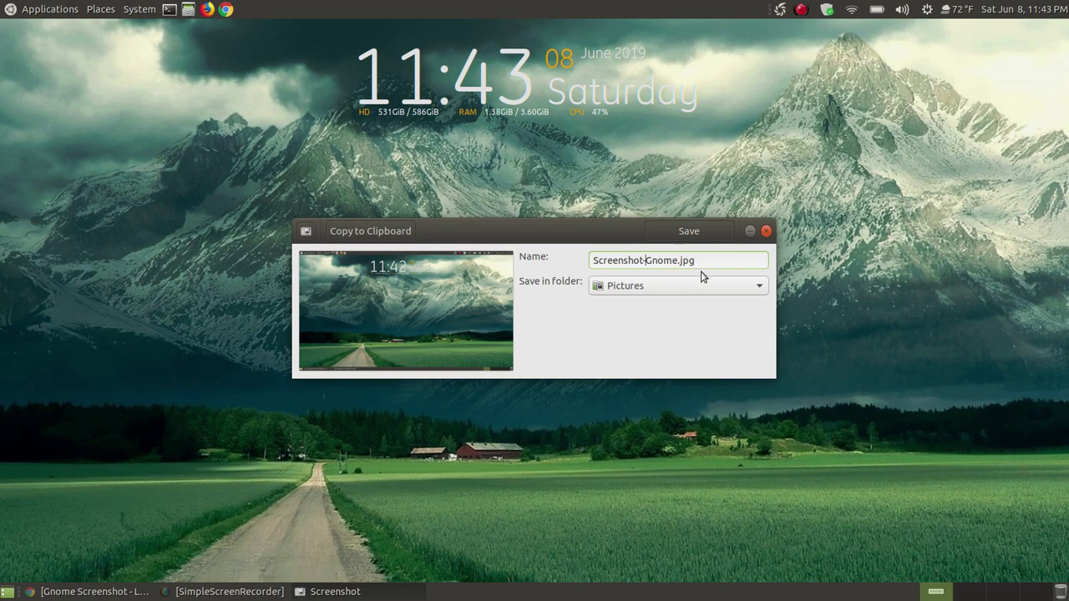
left_click(691, 229)
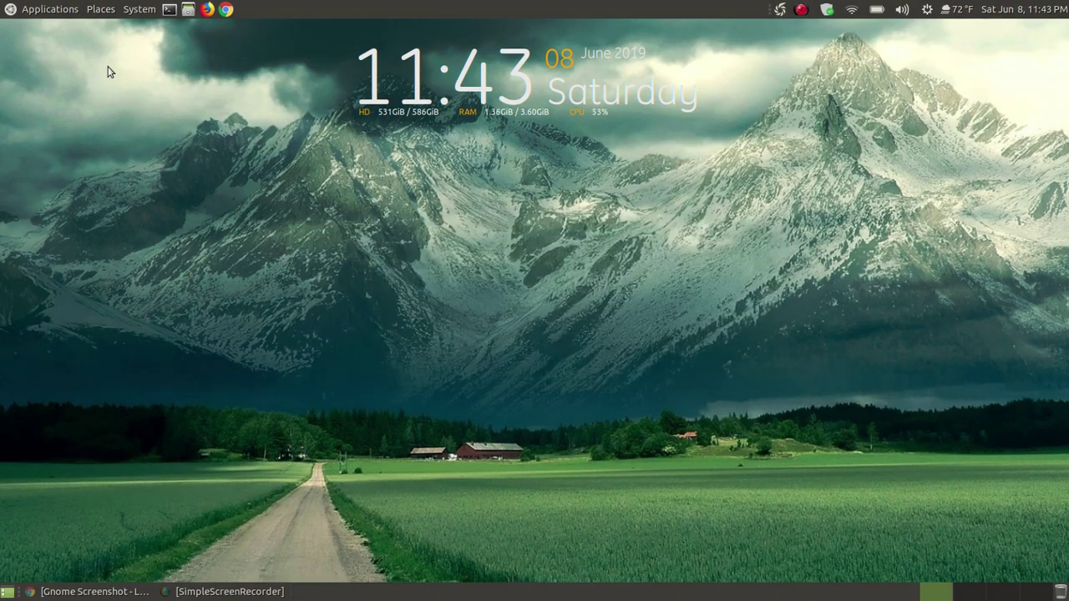
Step: Capture the whole desktop with the Take Screenshot accessory and discard the image without saving
left_click(5, 8)
mouse_move(50, 29)
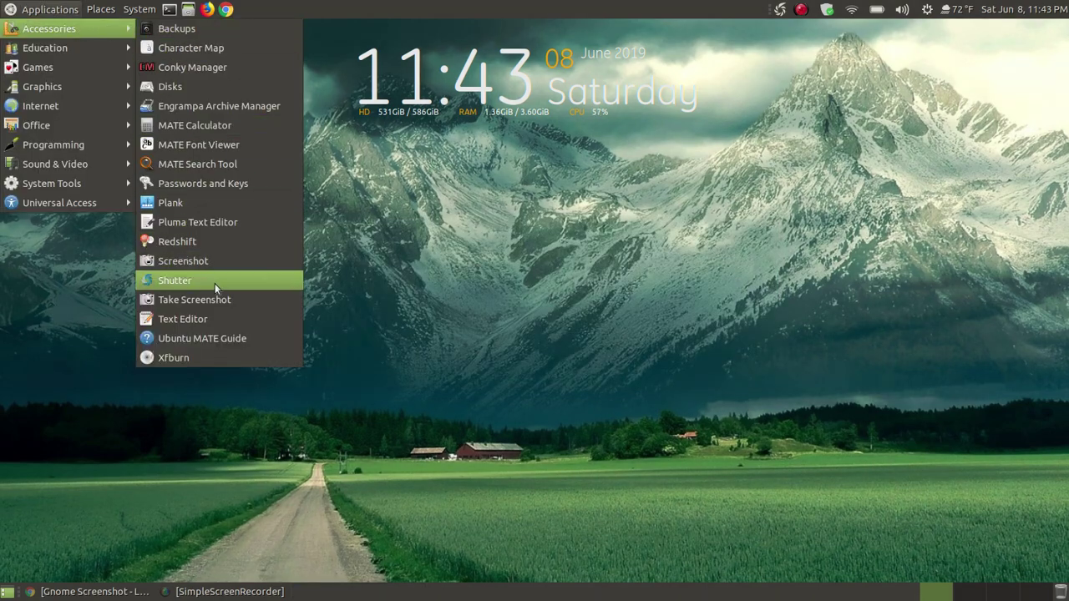
left_click(230, 300)
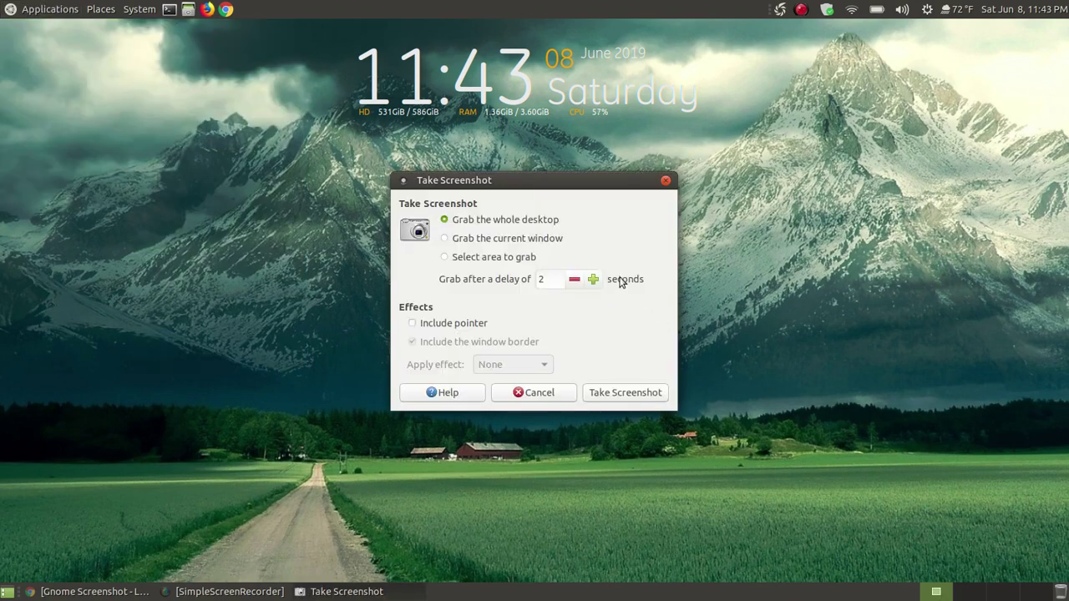
left_click(600, 394)
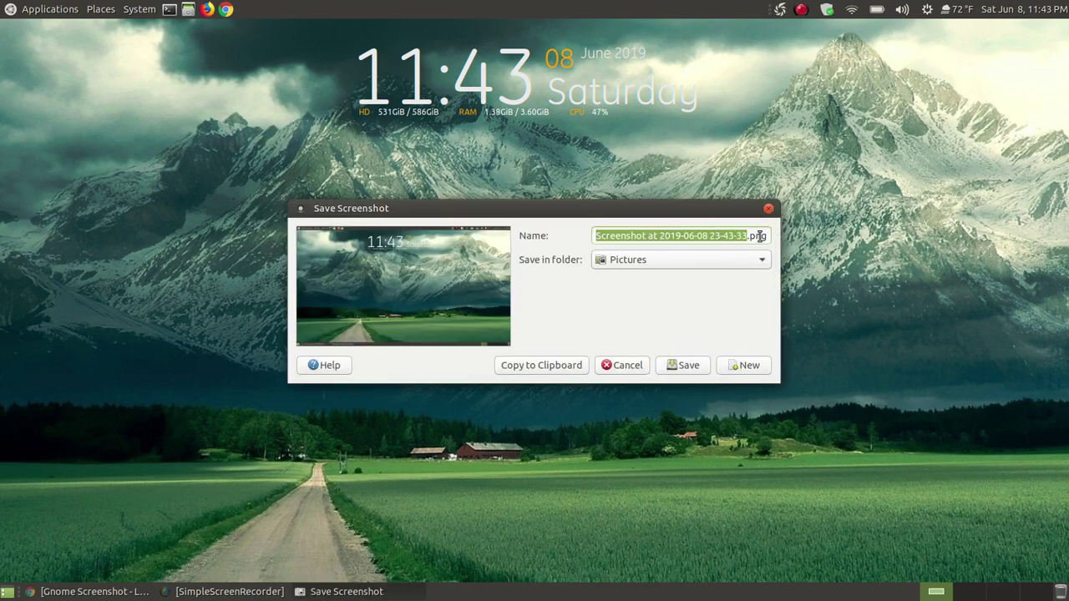
left_click(632, 368)
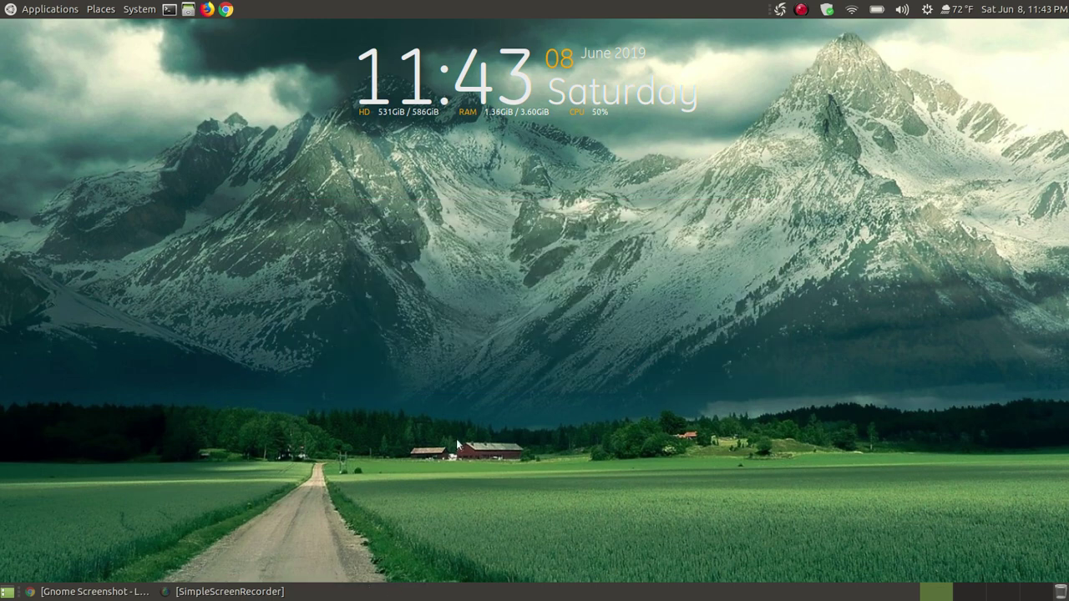
Step: Open Screenshot-MATE.png and Screenshot-Gnome.jpg from the Pictures folder in separate viewer windows, and close the file manager
left_click(187, 9)
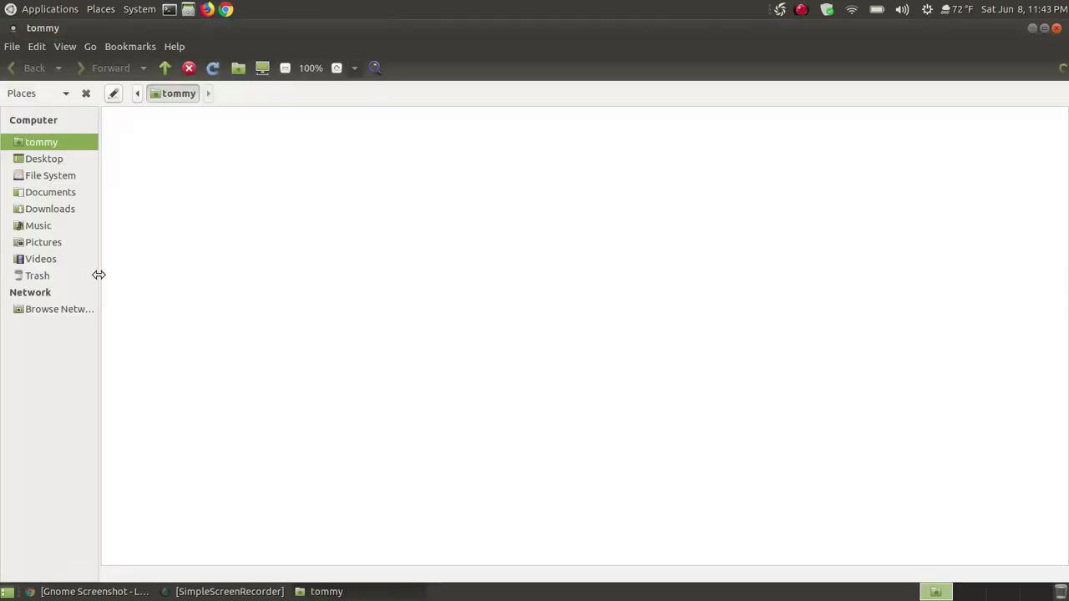
left_click(46, 243)
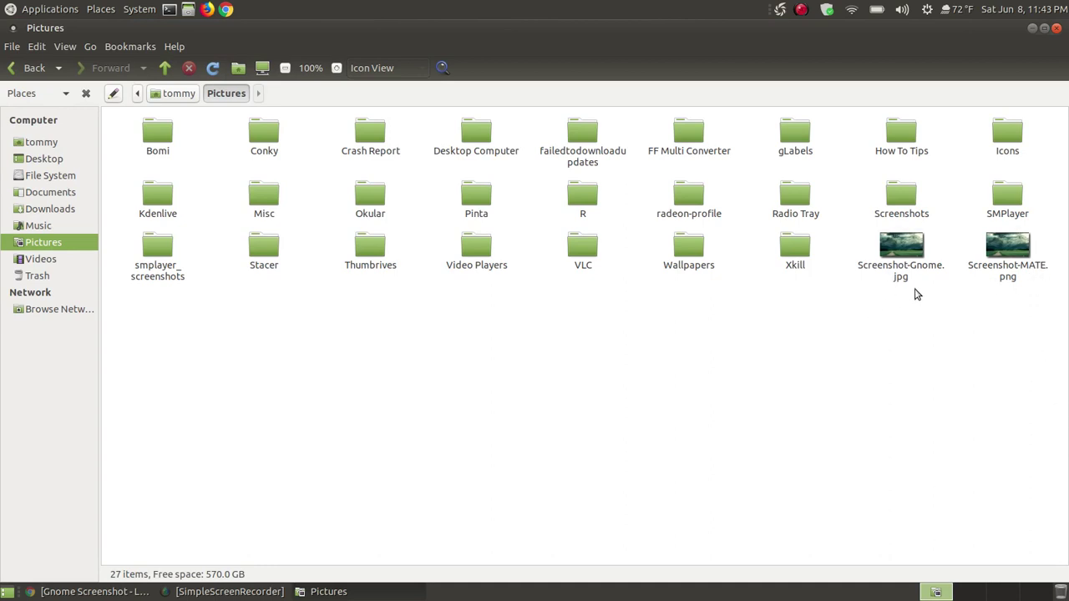
double_click(1007, 248)
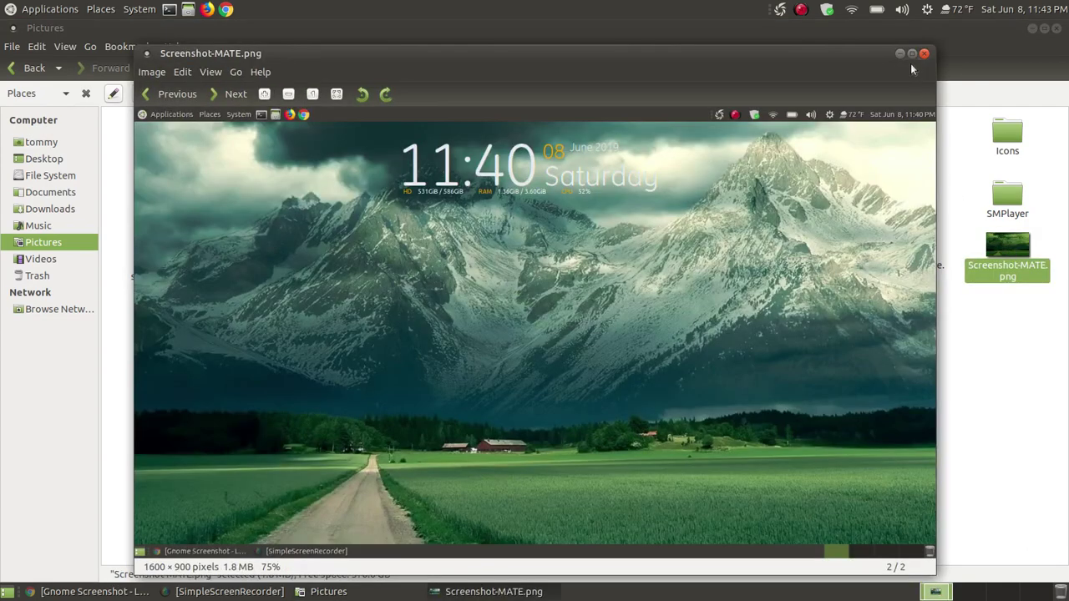
left_click(900, 53)
double_click(904, 243)
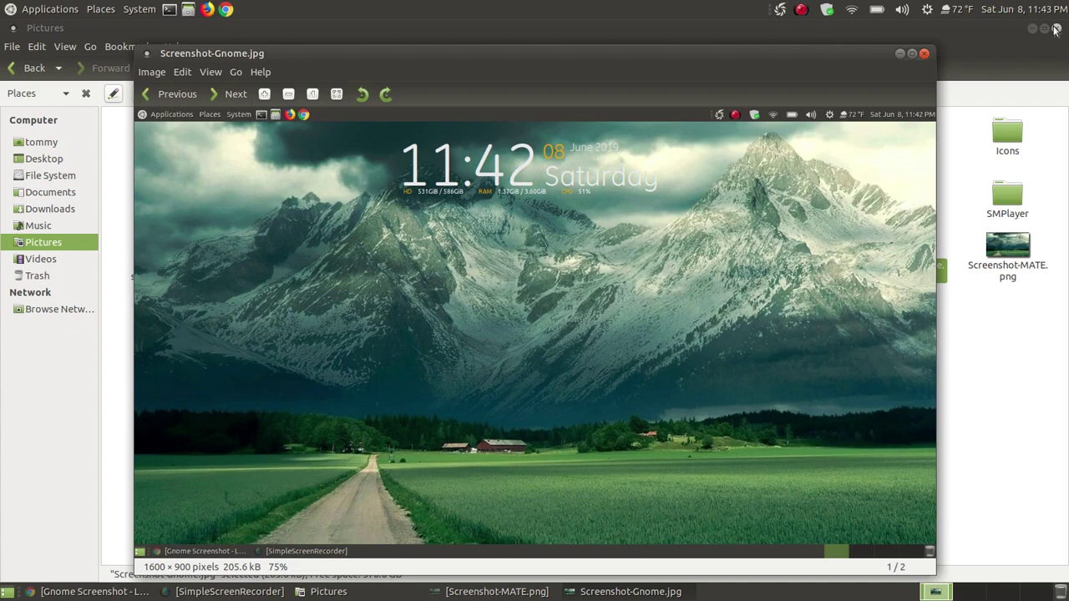
left_click(1056, 30)
Step: Arrange the Screenshot-Gnome.jpg and Screenshot-MATE.png windows so they overlap at the same height with both file sizes readable
left_click_drag(472, 54, 363, 41)
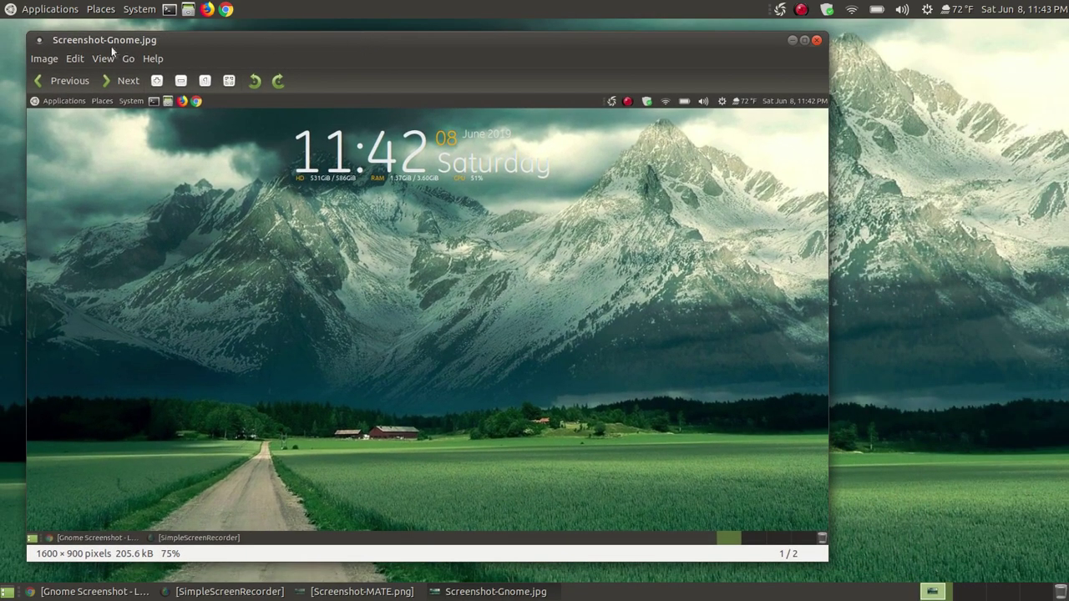
left_click_drag(228, 40, 202, 41)
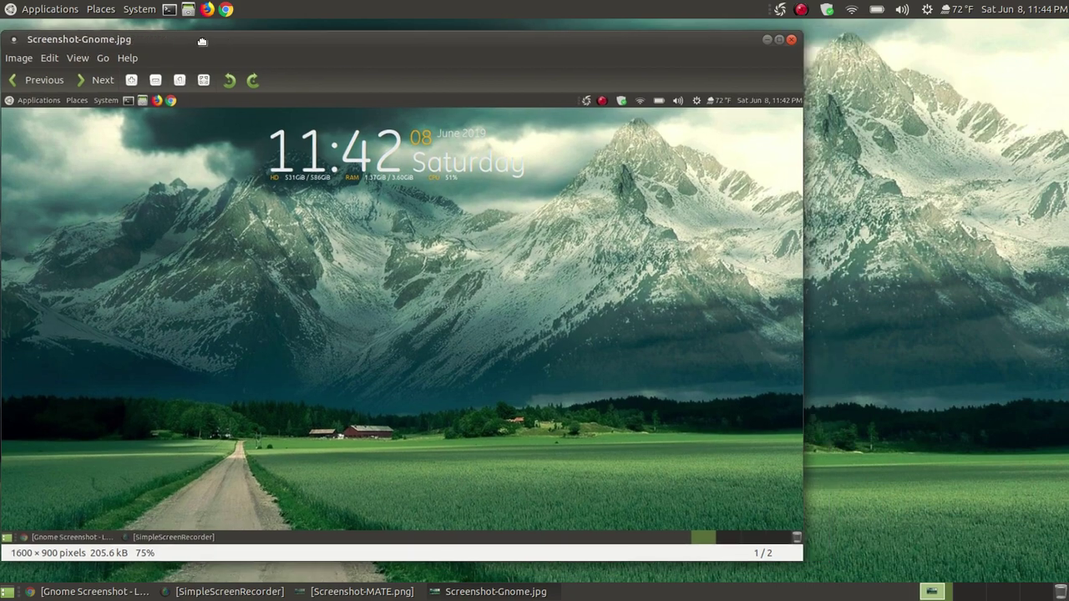
left_click(359, 591)
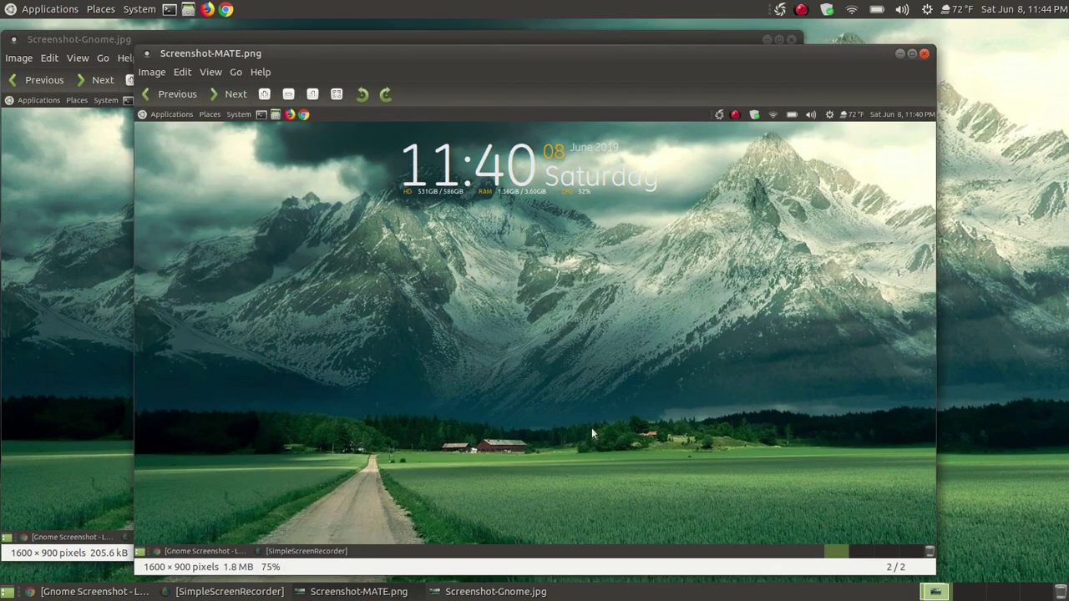
left_click_drag(523, 59, 638, 49)
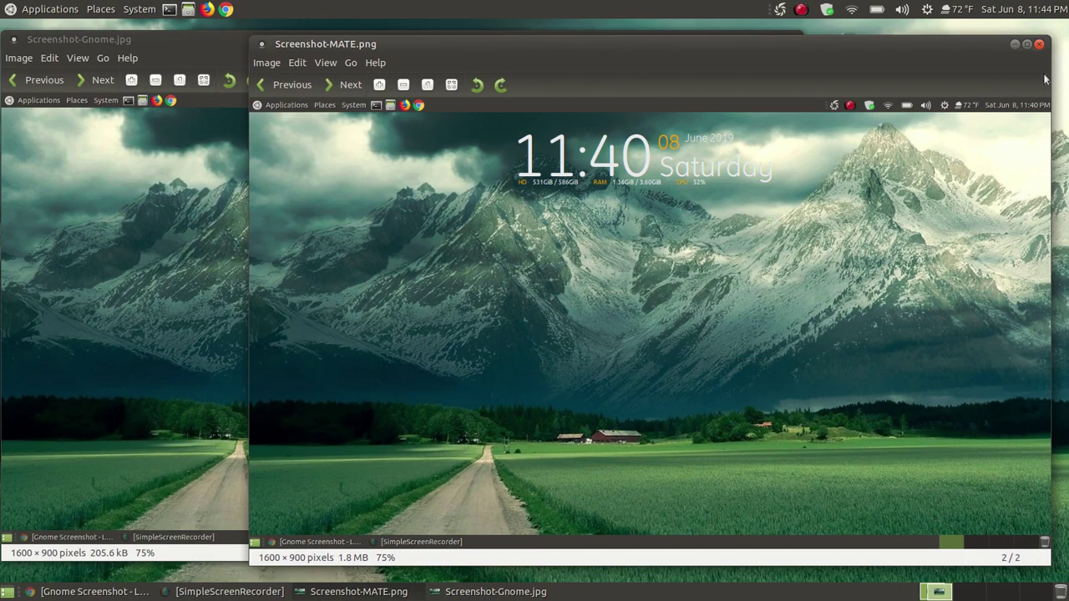
left_click(1015, 43)
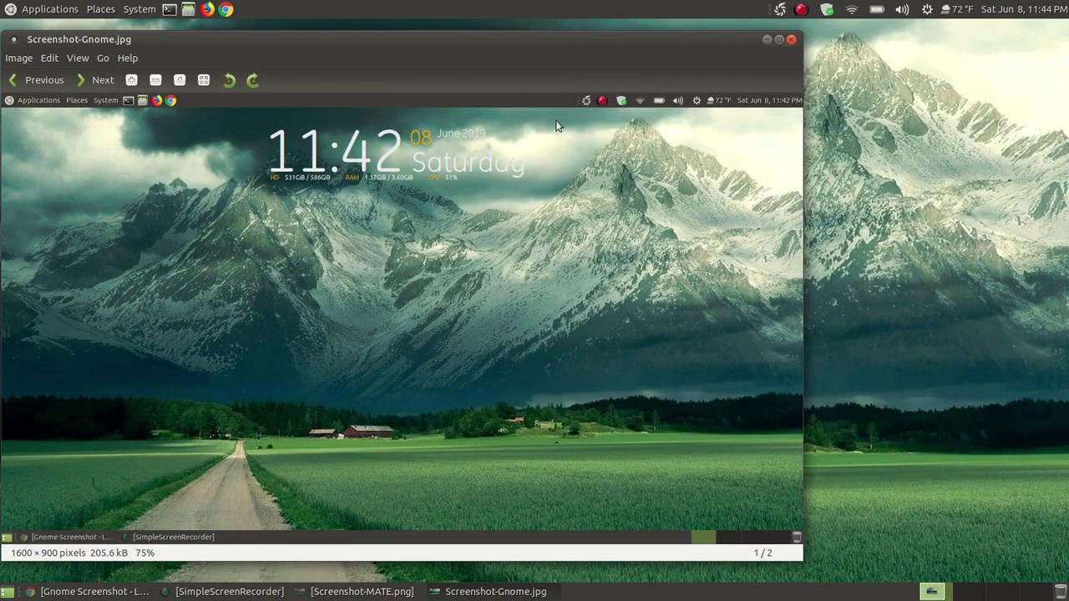
left_click(361, 591)
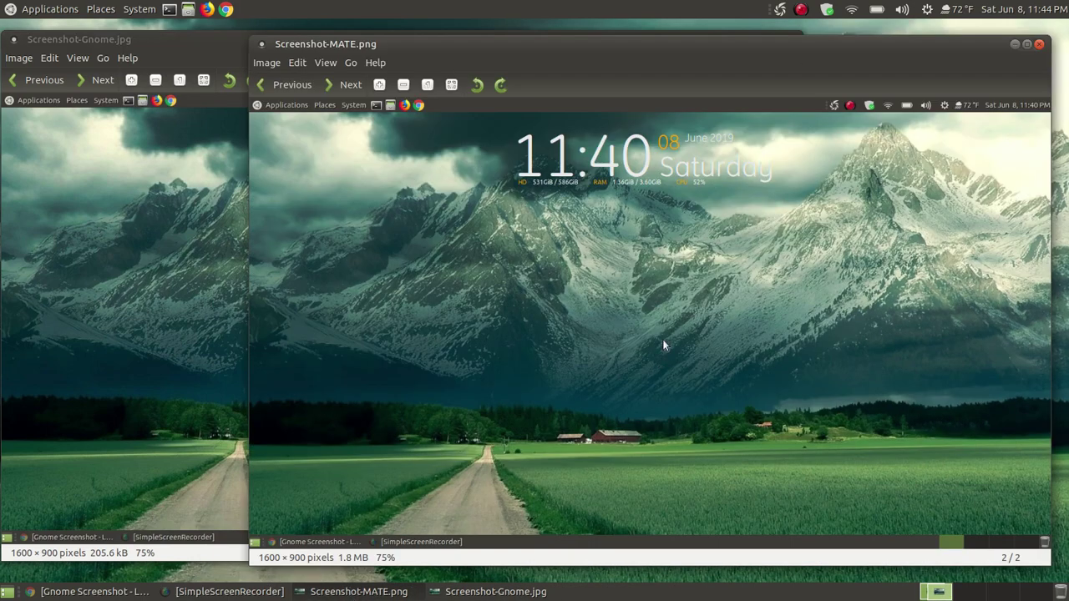
left_click_drag(570, 37, 531, 51)
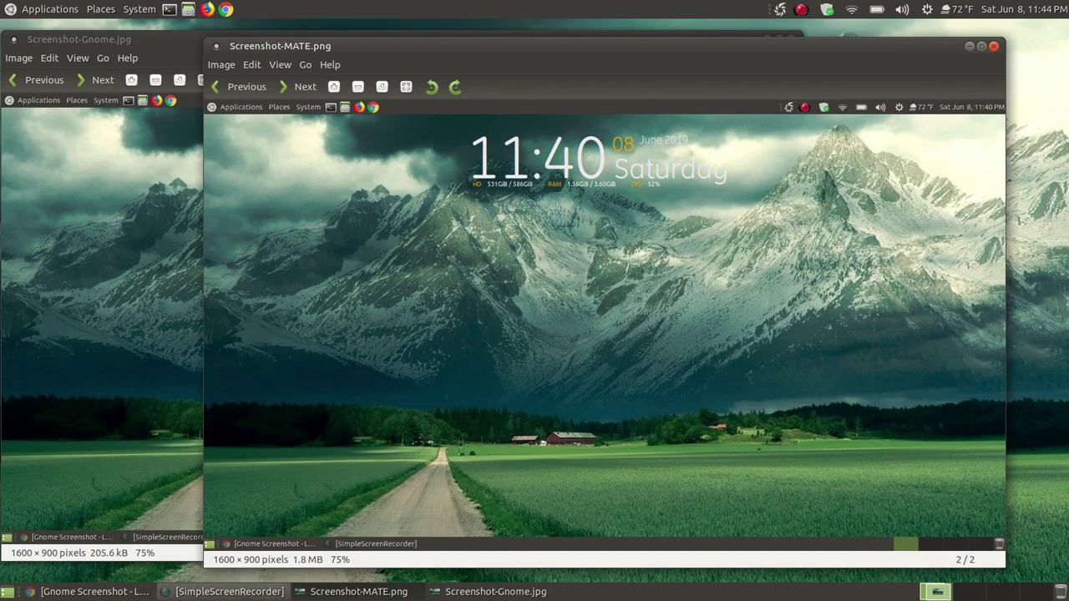
left_click_drag(132, 40, 147, 44)
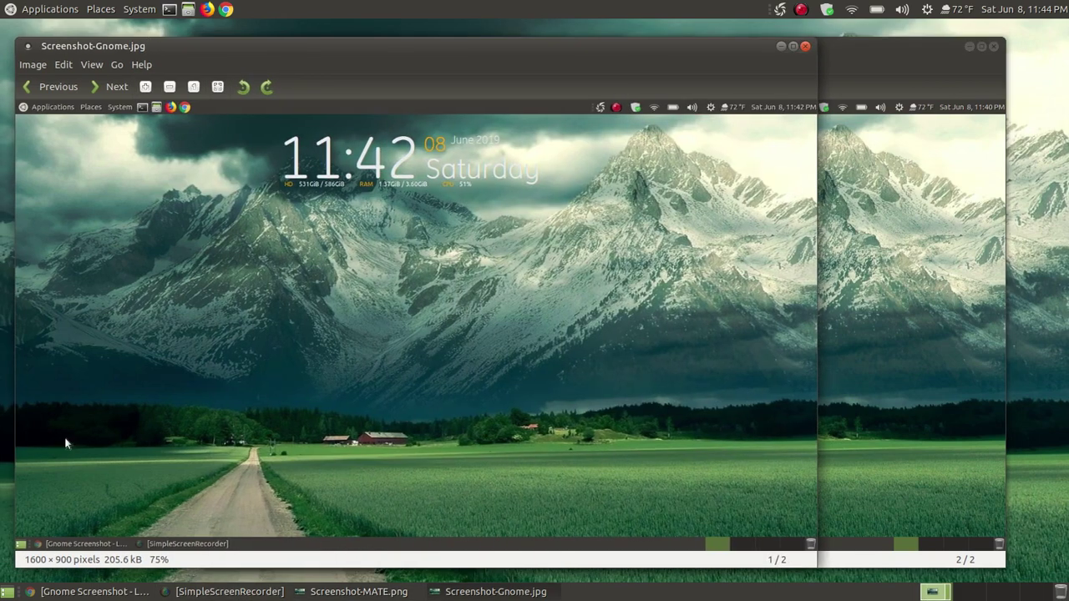
Step: Alternate between Screenshot-MATE.png and Screenshot-Gnome.jpg to compare their image quality and file sizes
left_click(849, 55)
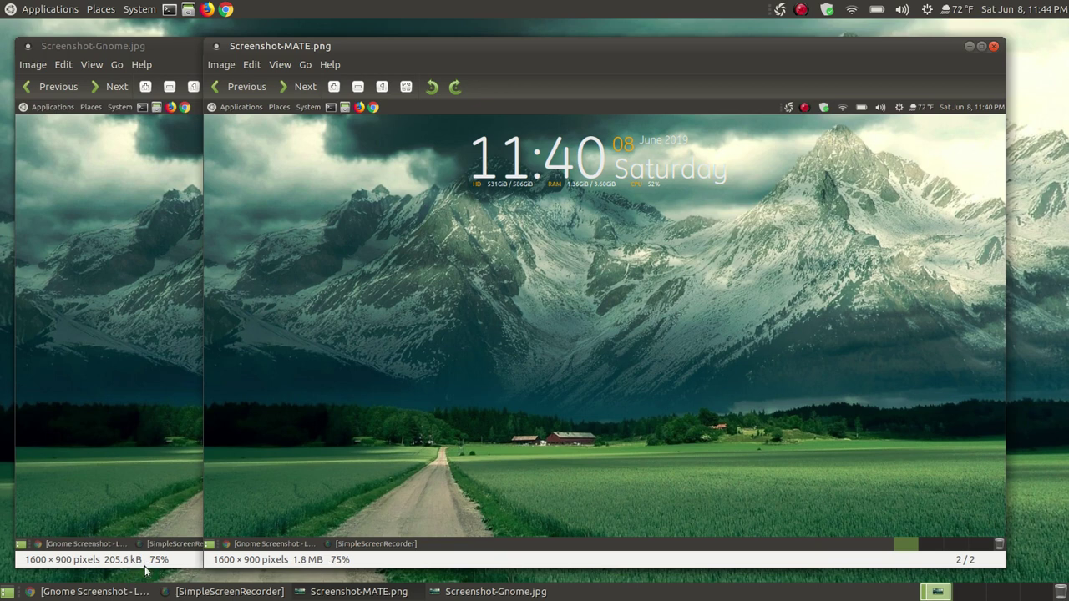
left_click(176, 63)
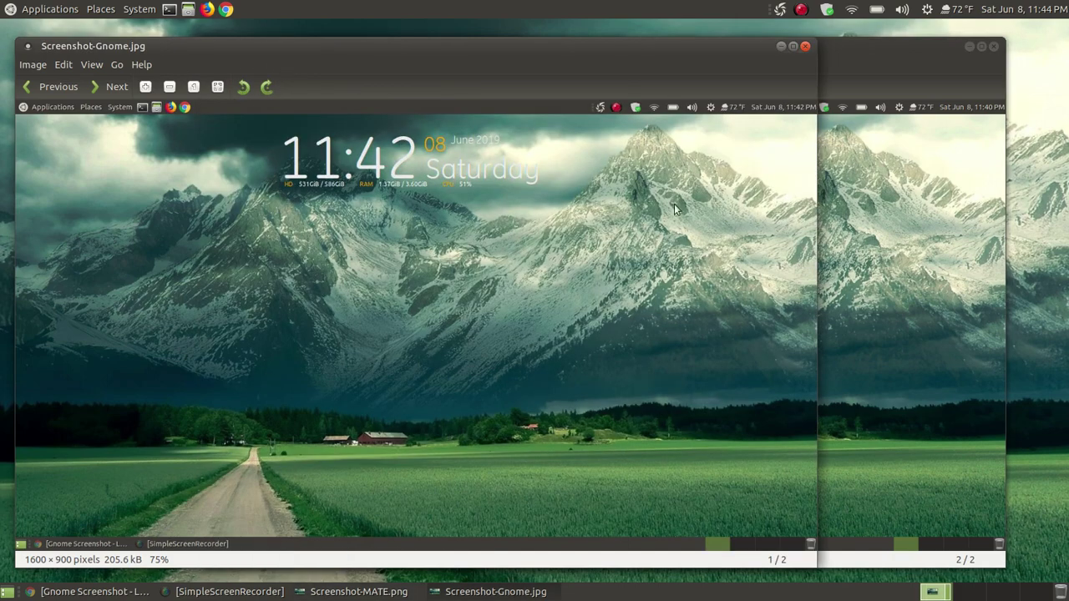
left_click(870, 50)
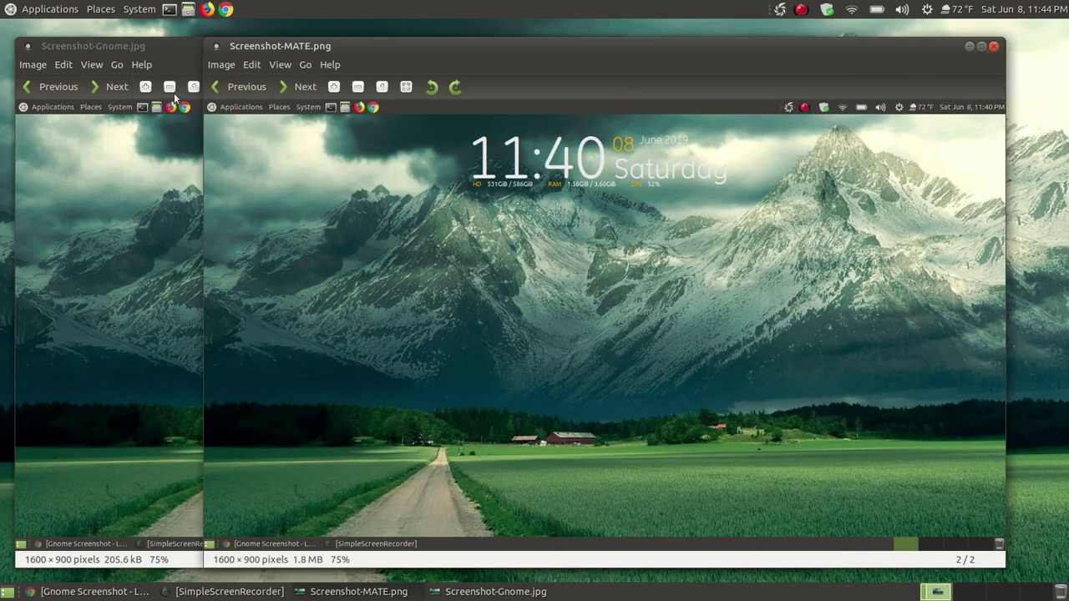
left_click(189, 44)
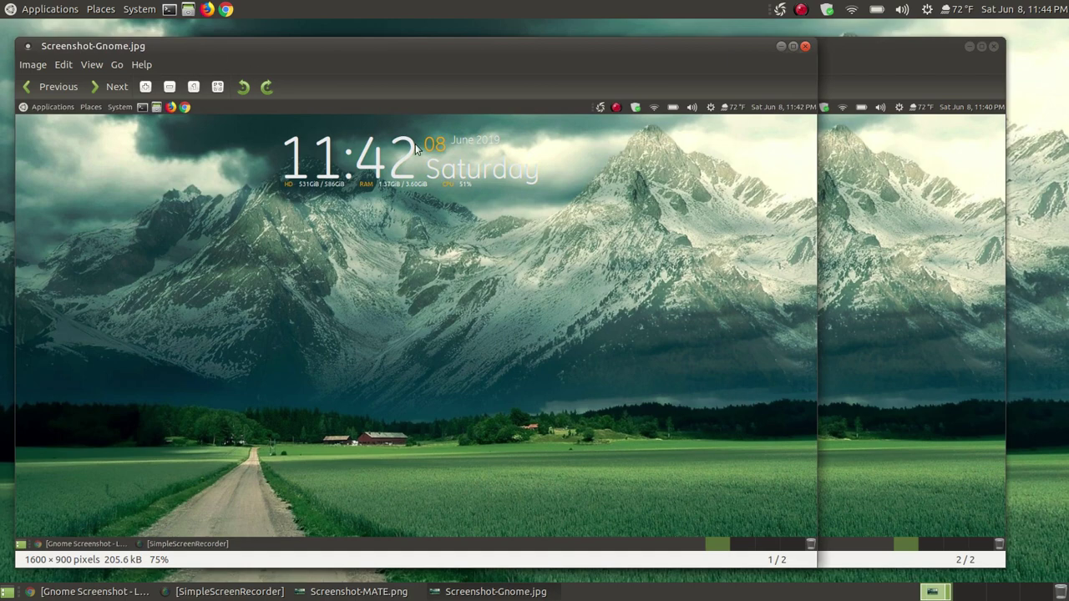
left_click(857, 71)
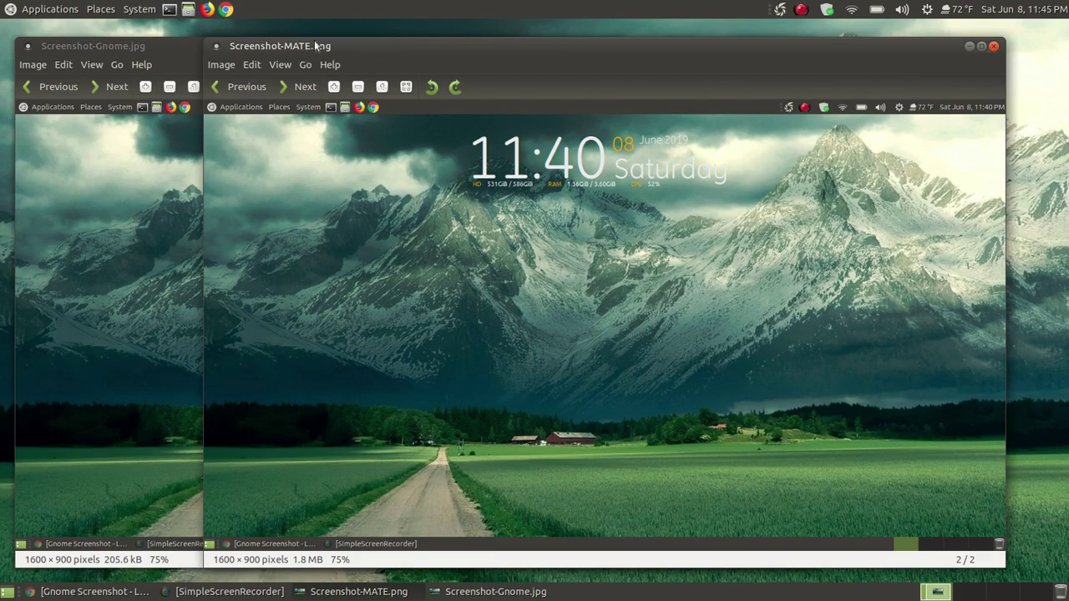
left_click(166, 54)
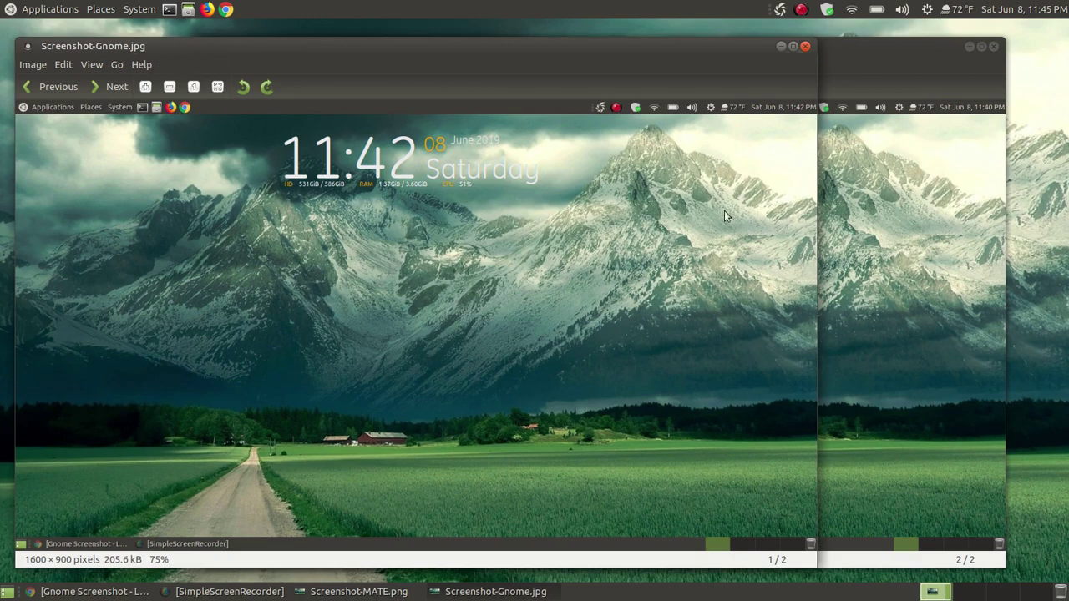
left_click(842, 74)
left_click(158, 48)
left_click(853, 74)
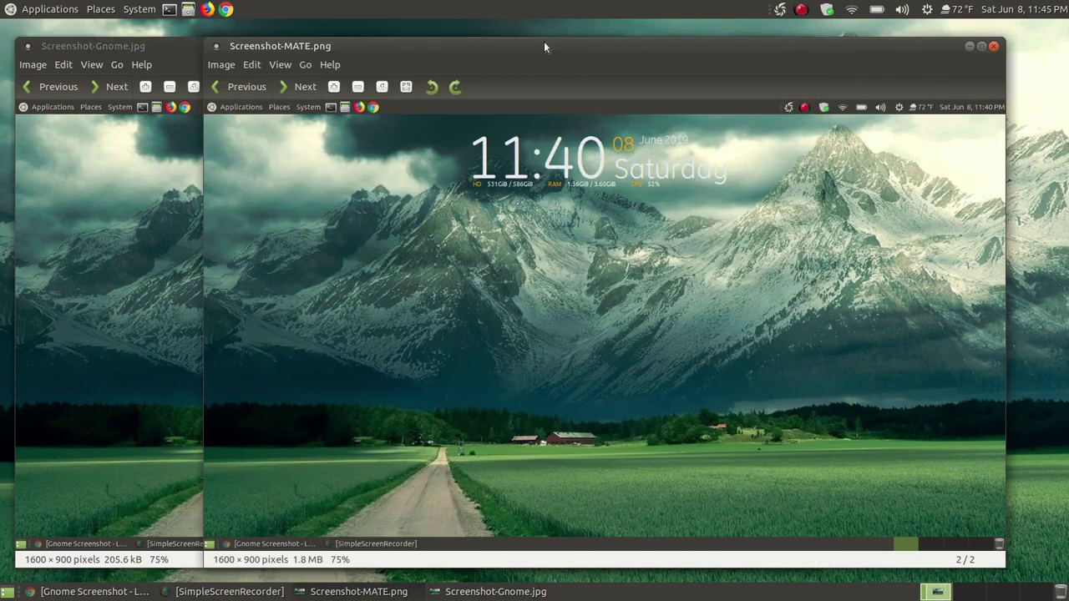
Step: Shift the Screenshot-MATE.png window slightly aside and enlarge its image to 219%, showing the desktop clock
left_click_drag(543, 46, 576, 48)
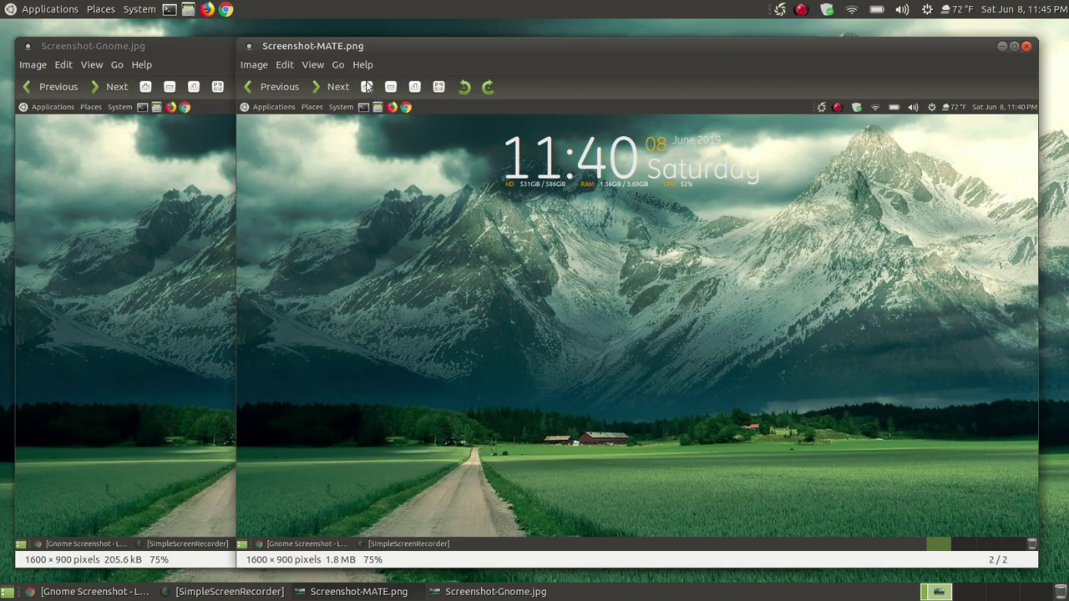
scroll(638, 239, "up", 7)
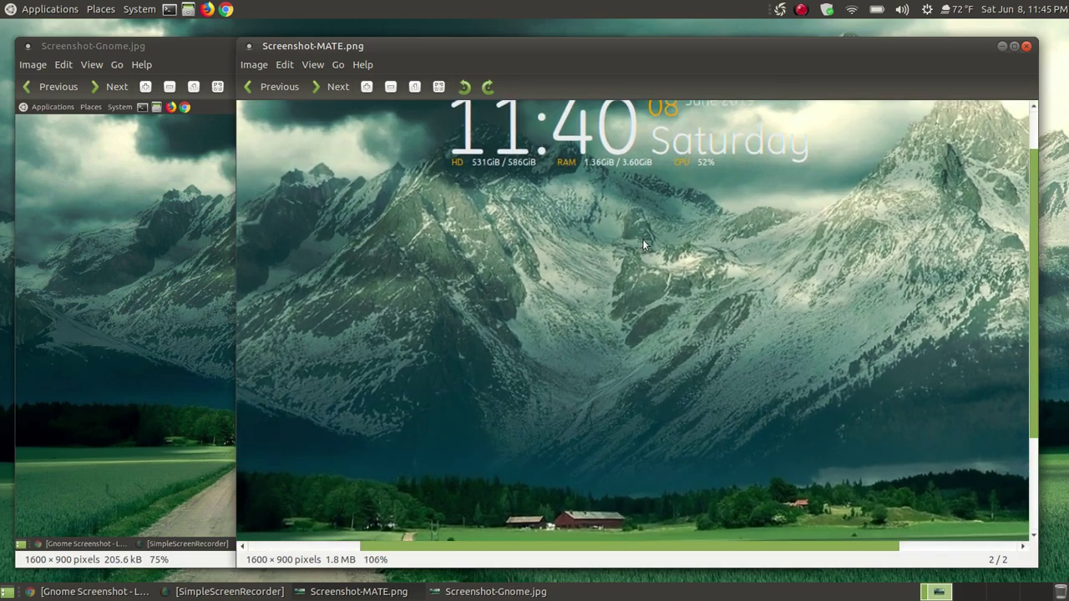
scroll(643, 244, "up", 2)
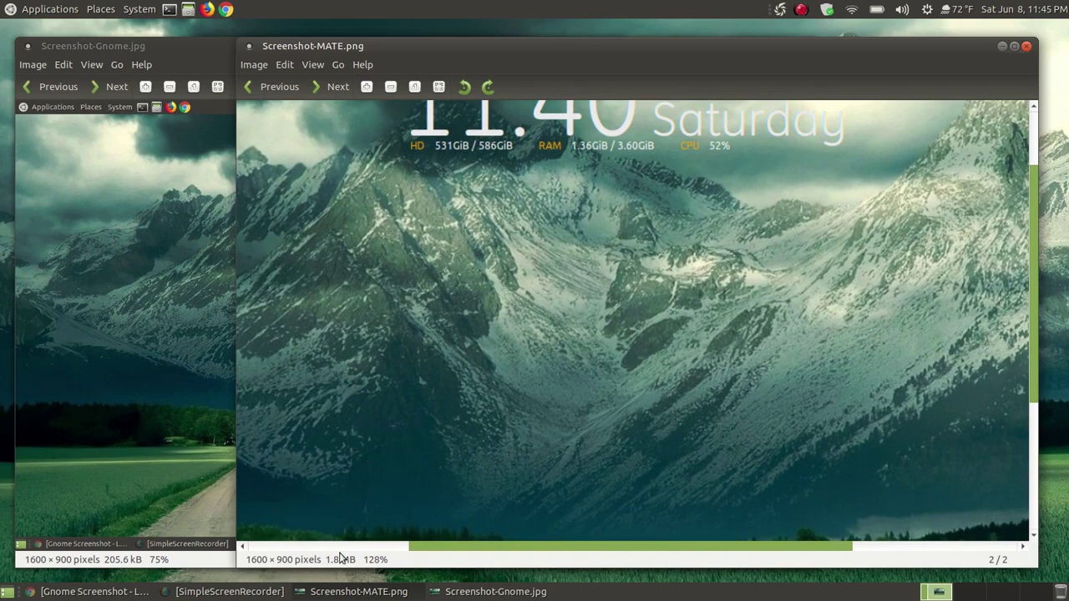
scroll(612, 360, "up", 1)
scroll(612, 360, "up", 2)
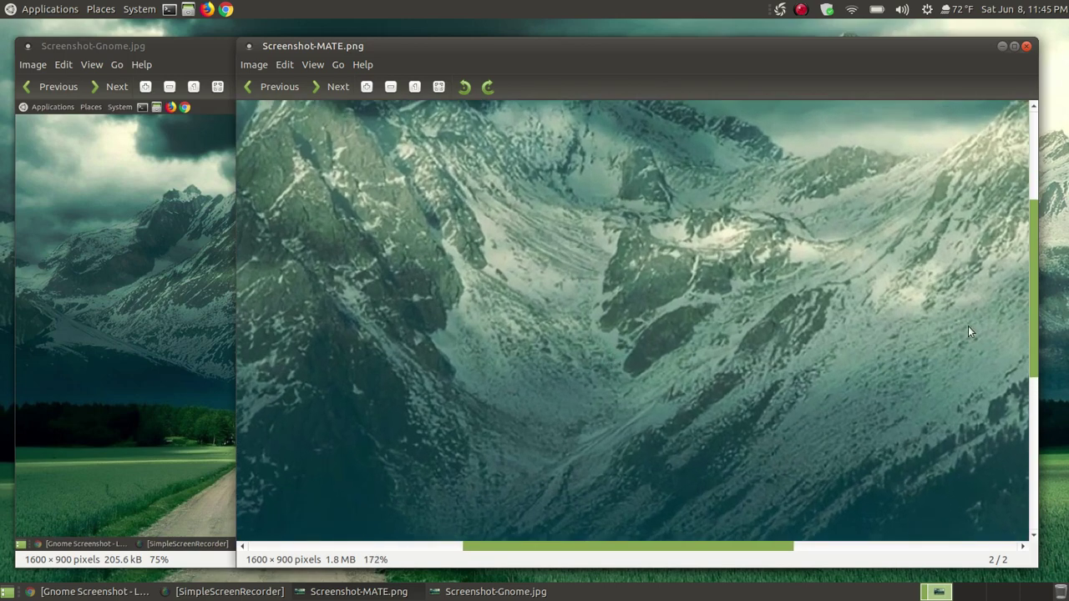
left_click_drag(1032, 288, 1029, 159)
scroll(668, 276, "up", 2)
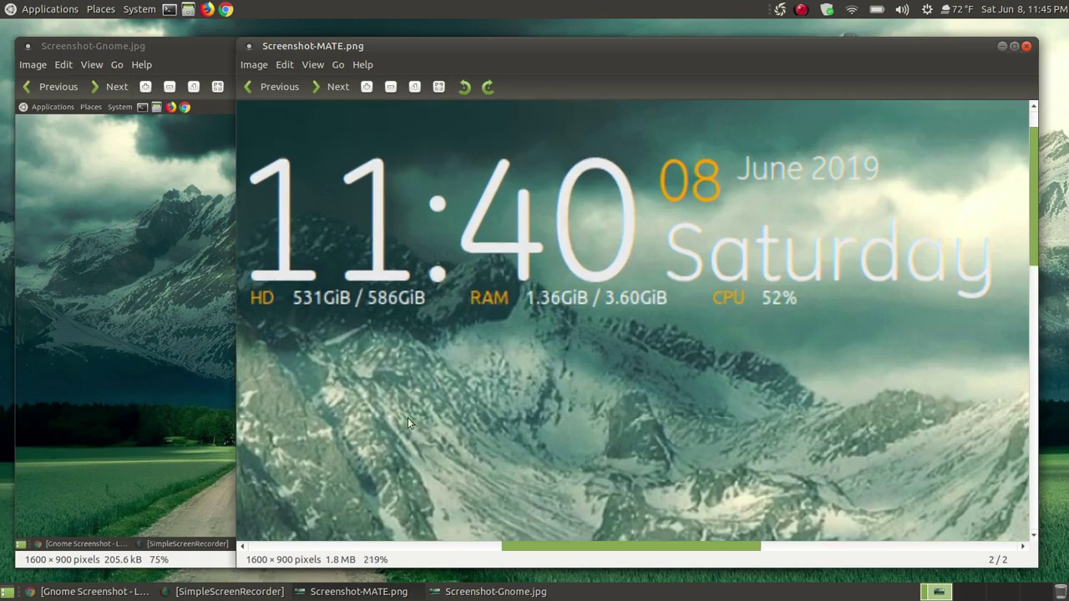
Step: Enlarge Screenshot-Gnome.jpg to 219% and show its desktop clock area
left_click(209, 345)
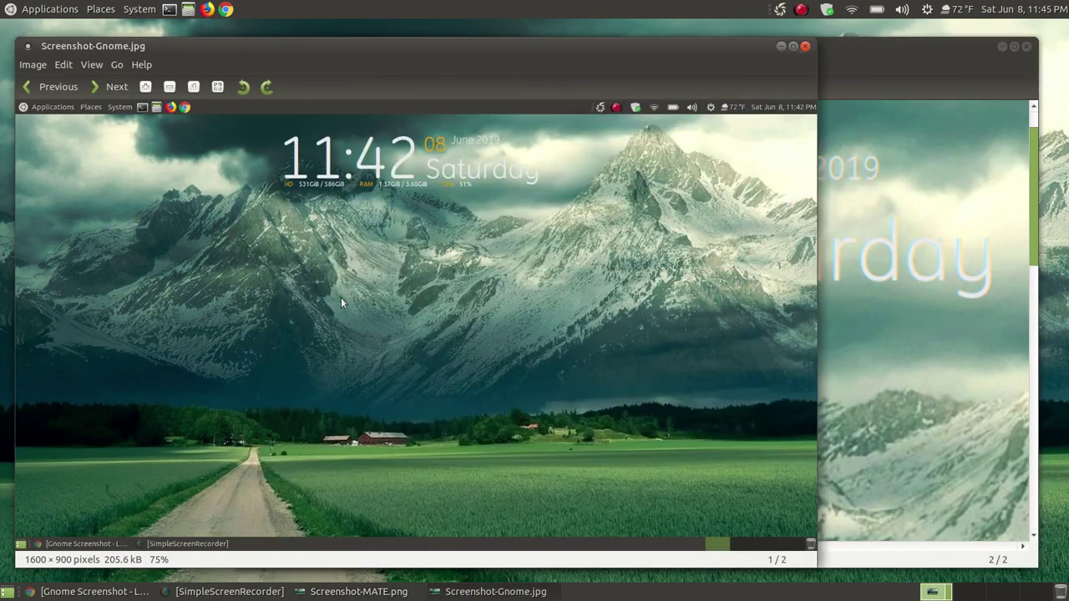
scroll(408, 279, "up", 4)
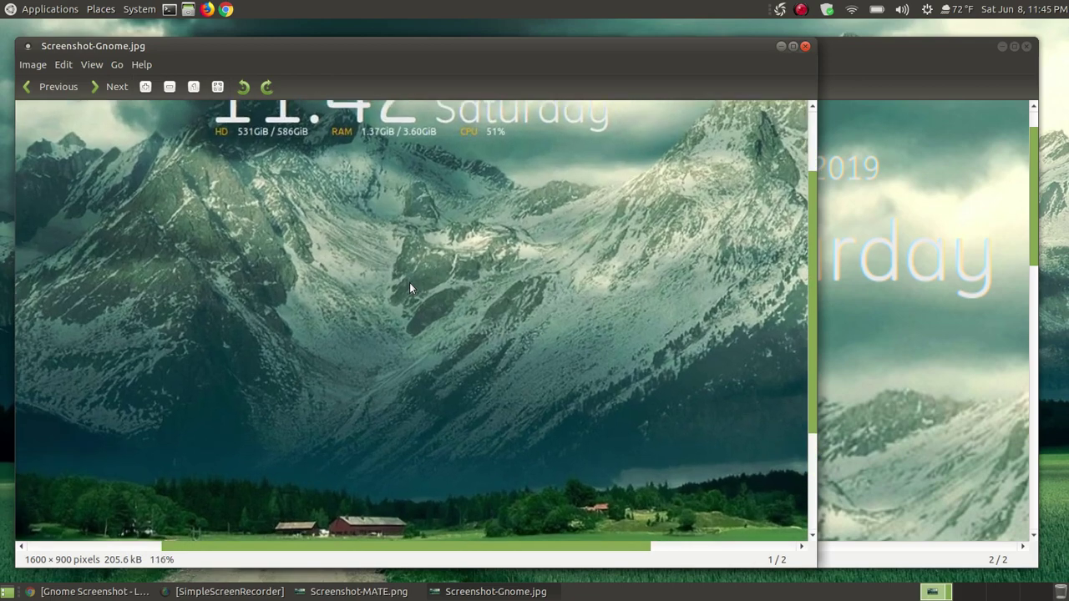
scroll(409, 288, "up", 4)
scroll(409, 289, "up", 2)
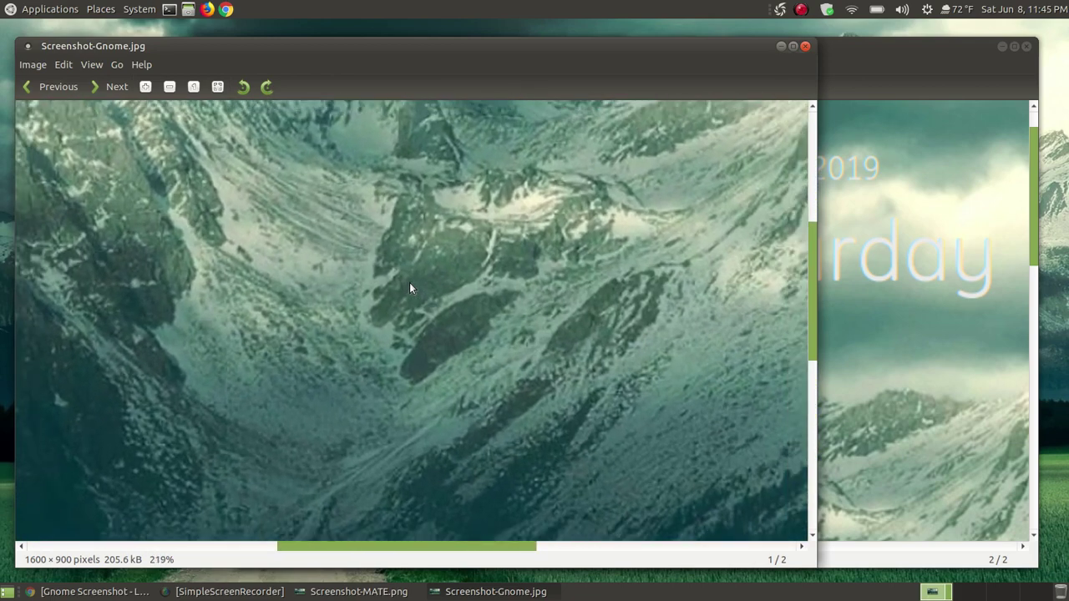
left_click_drag(815, 332, 827, 191)
Step: Compare the sharpness of the enlarged clock text by alternating between the MATE and Gnome screenshots
left_click(953, 65)
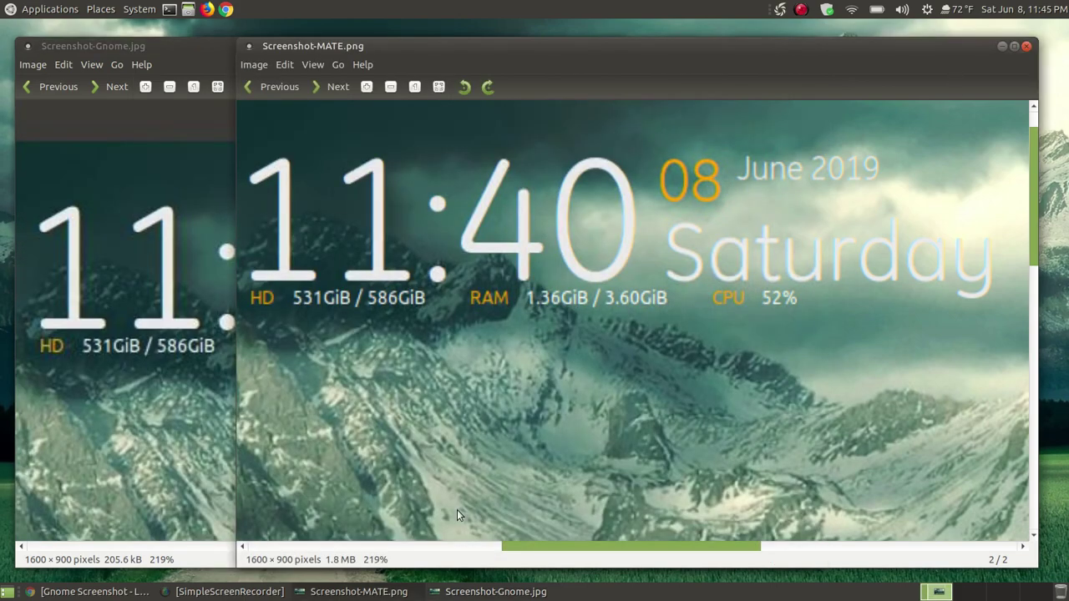
left_click(172, 48)
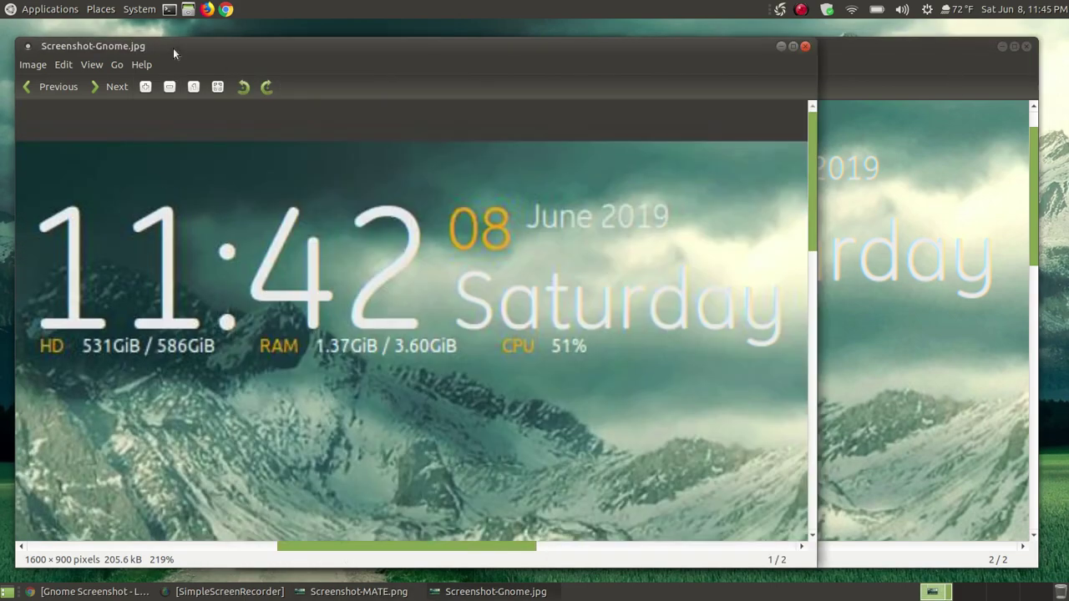
left_click(875, 56)
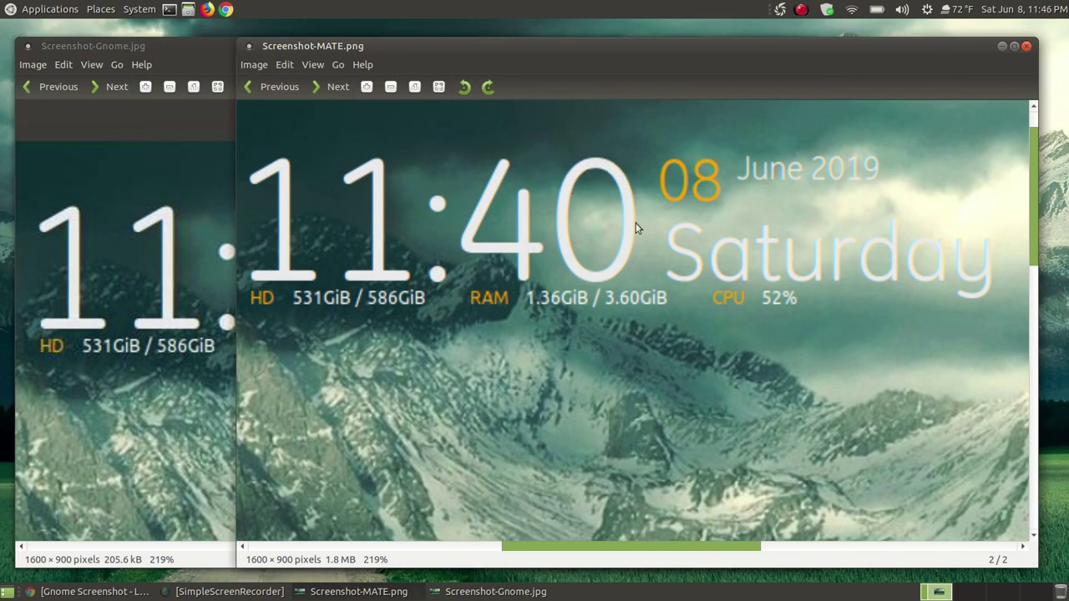
left_click(216, 52)
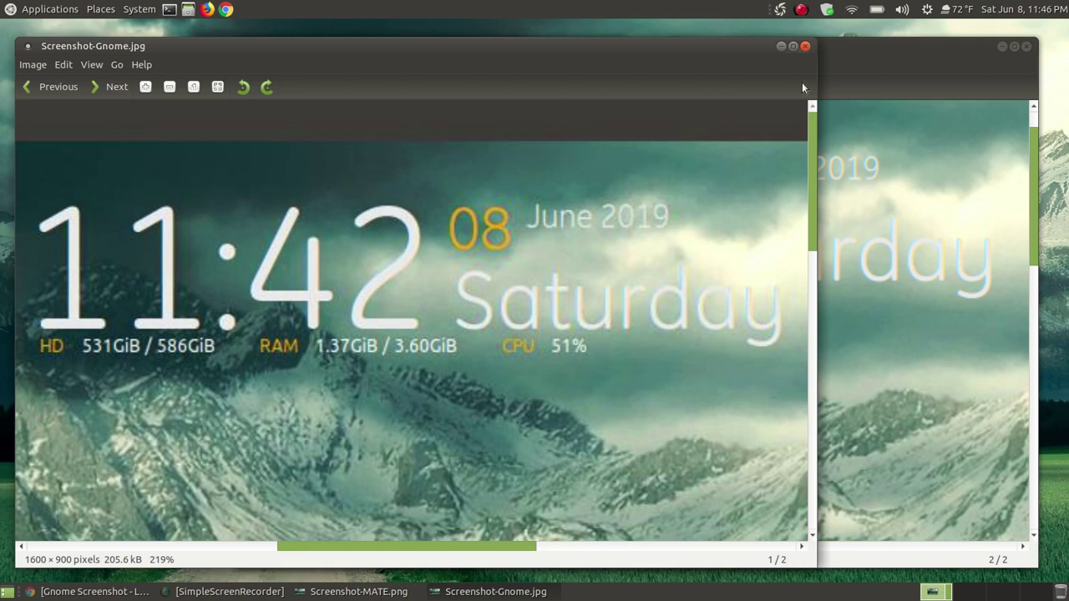
left_click(864, 70)
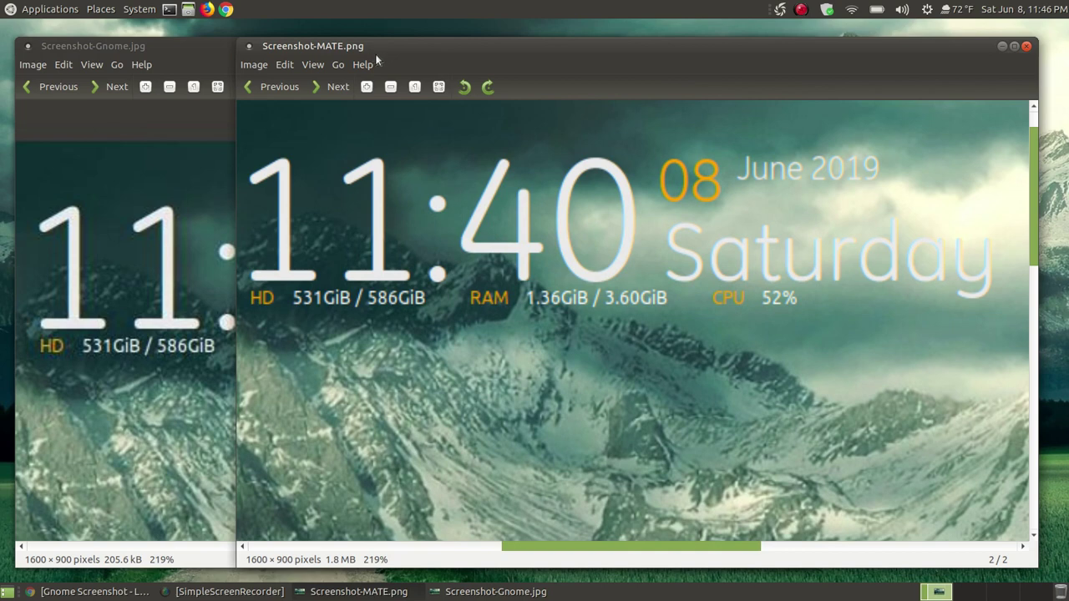
Step: Move the Screenshot-MATE.png window slightly lower and magnify its desktop clock further
left_click_drag(553, 42, 550, 90)
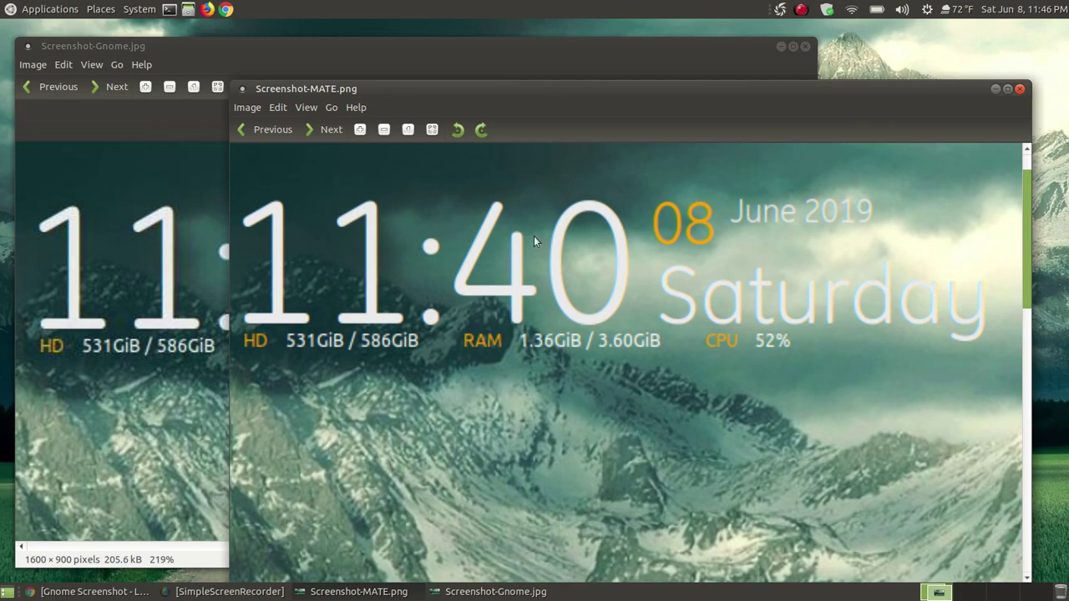
scroll(534, 235, "up", 5)
scroll(543, 240, "up", 2)
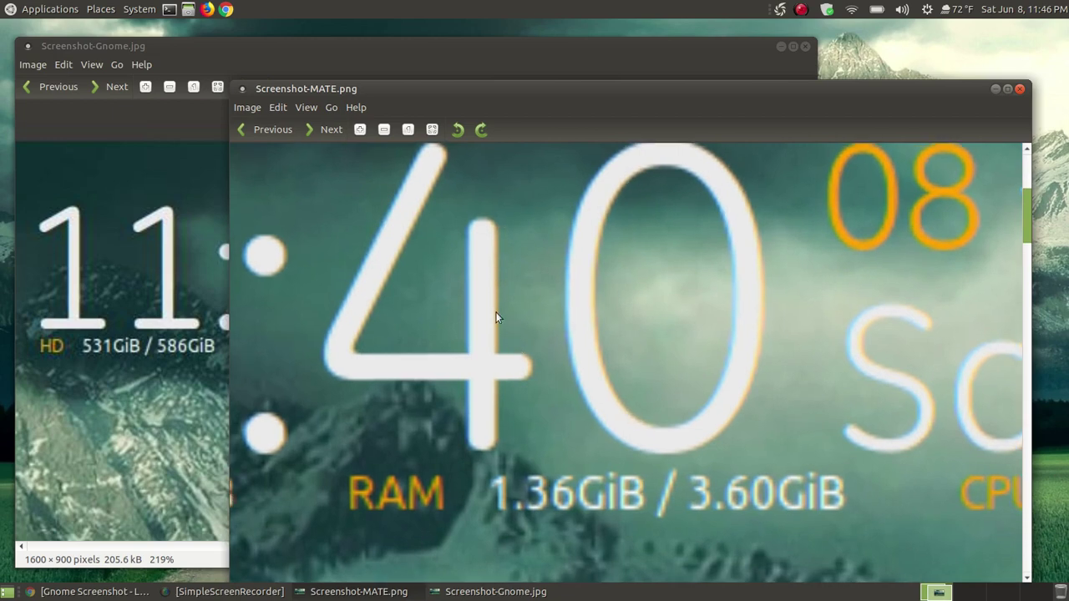
Step: Enlarge Screenshot-Gnome.jpg to 340% and compare its clock text with the magnified MATE screenshot
left_click(365, 67)
scroll(480, 335, "up", 3)
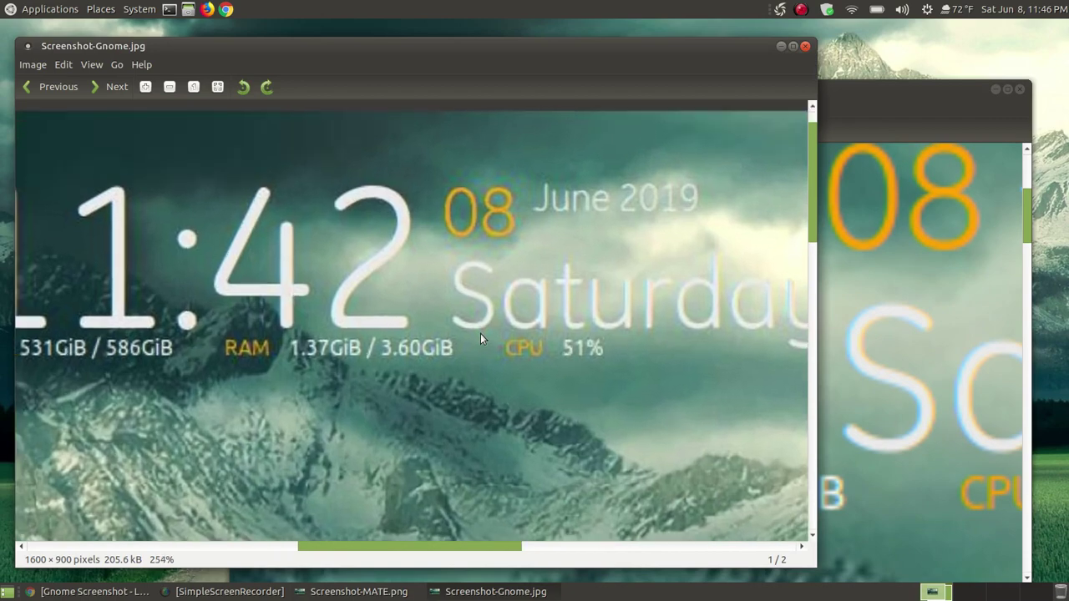
scroll(480, 333, "up", 1)
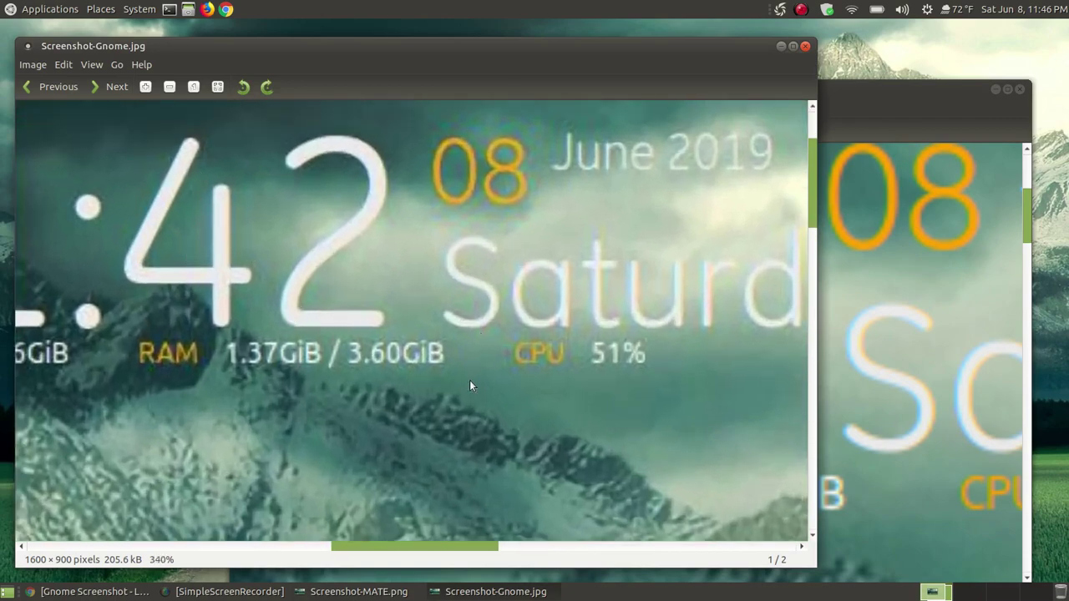
left_click(858, 121)
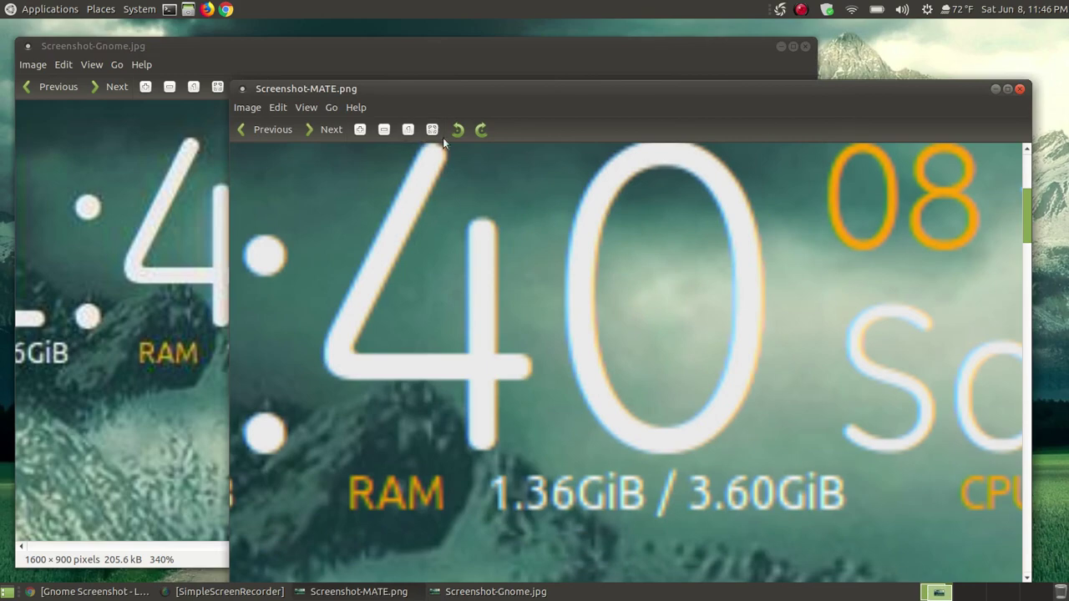
left_click(390, 51)
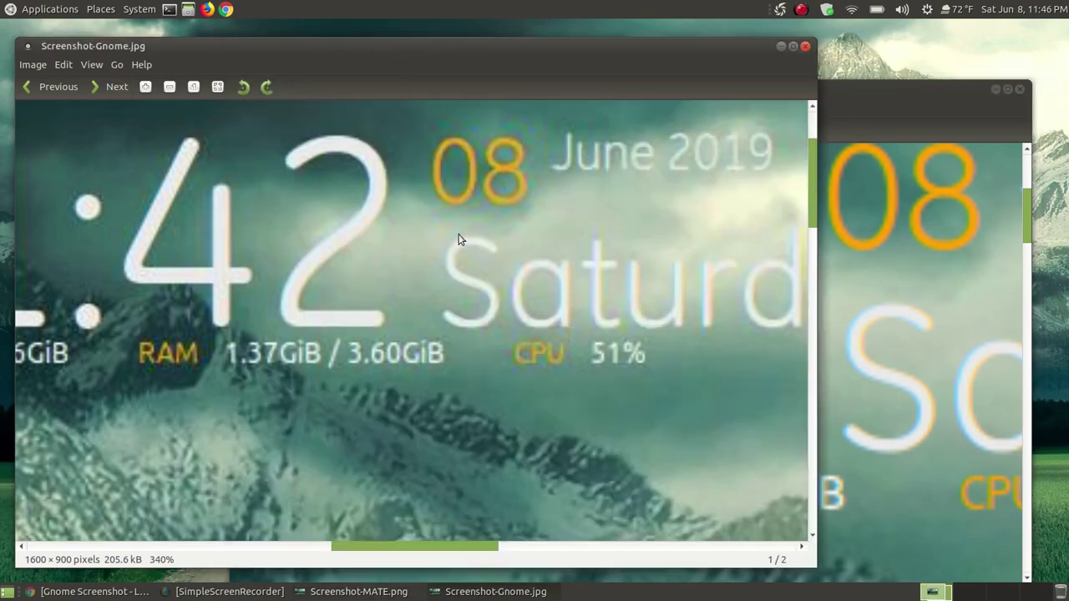
Step: Reduce the Screenshot-Gnome.jpg view to 101%
scroll(459, 238, "down", 5)
scroll(533, 376, "down", 4)
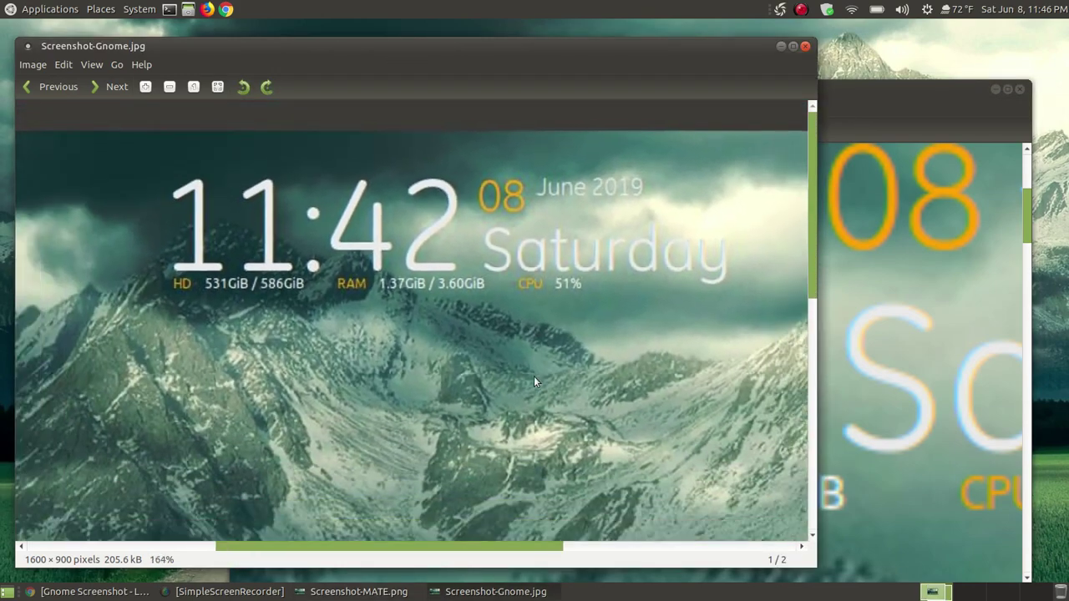
scroll(543, 399, "down", 2)
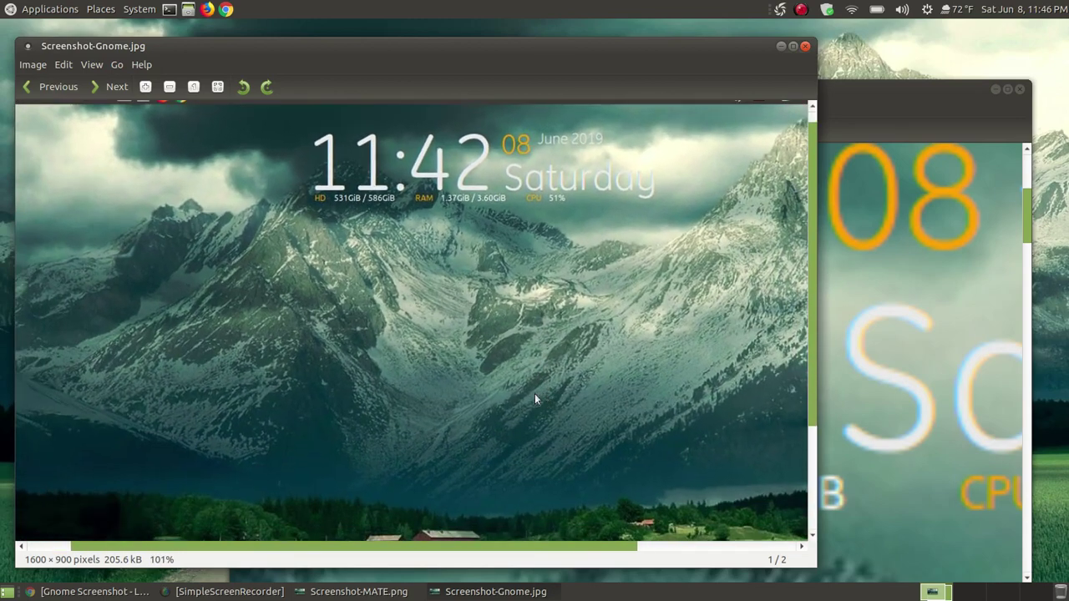
Step: Reduce the Screenshot-MATE.png view to 101% and move its window back up level with the Gnome image window
left_click(924, 156)
scroll(869, 284, "down", 3)
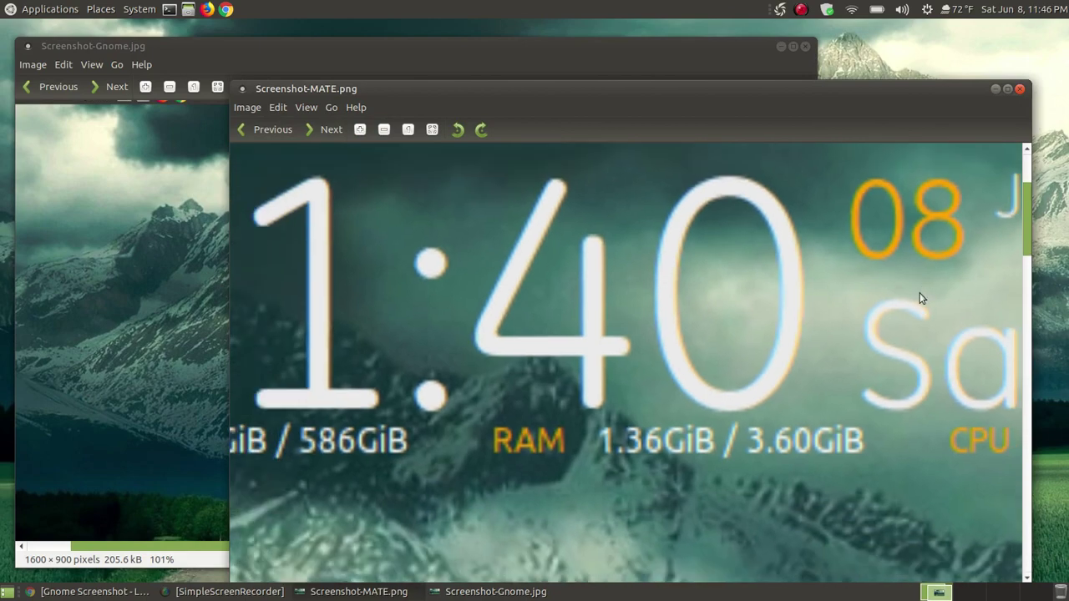
left_click_drag(642, 76, 651, 34)
scroll(802, 276, "down", 1)
scroll(799, 285, "down", 10)
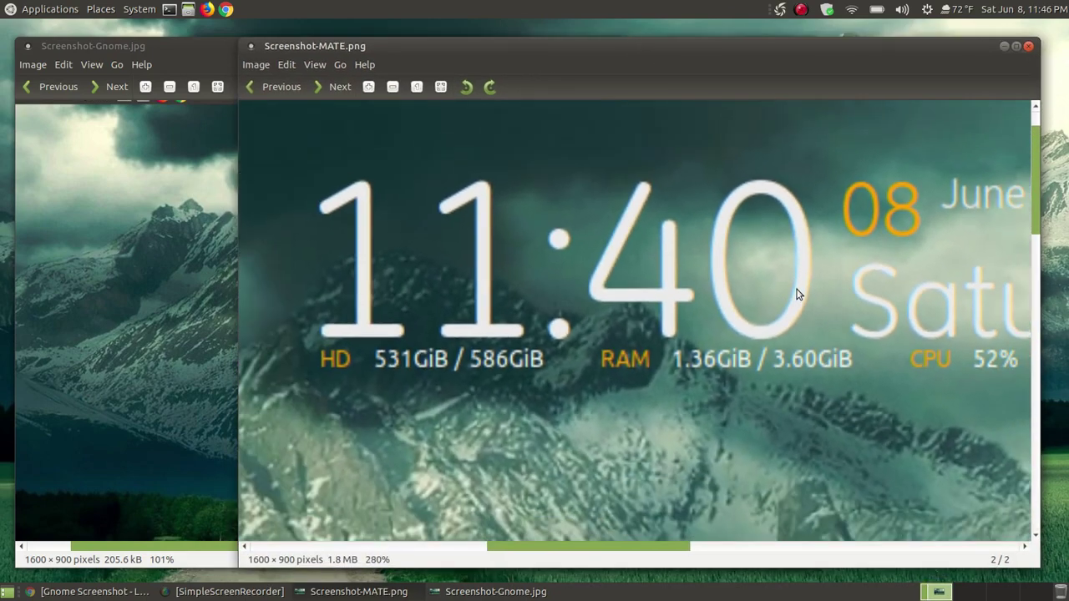
scroll(801, 313, "down", 7)
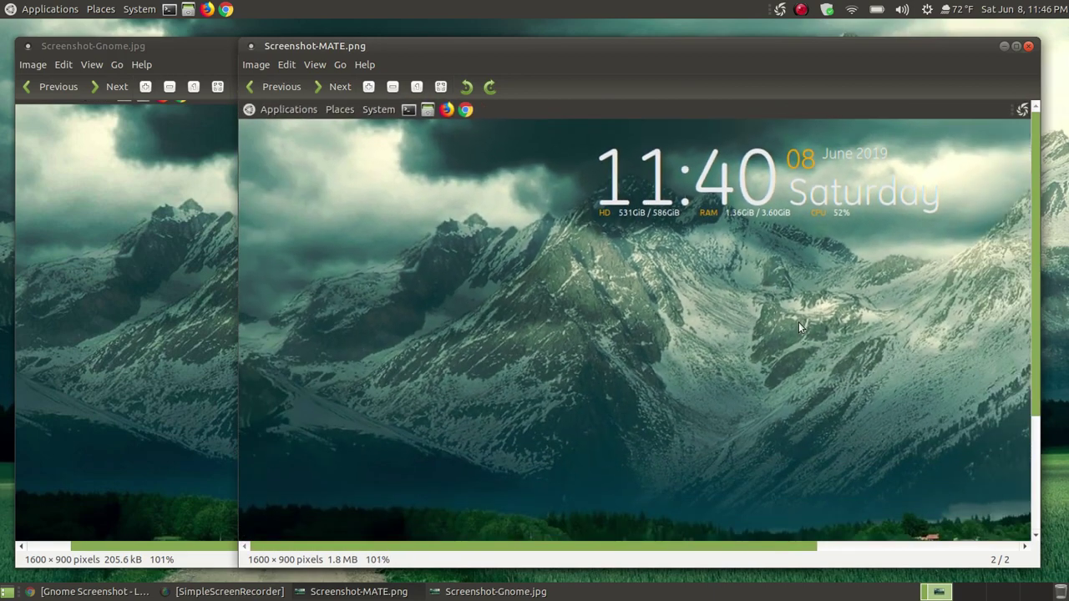
Step: Reposition the two image windows and alternate between them to compare the screenshots at 101%
left_click_drag(608, 72, 771, 68)
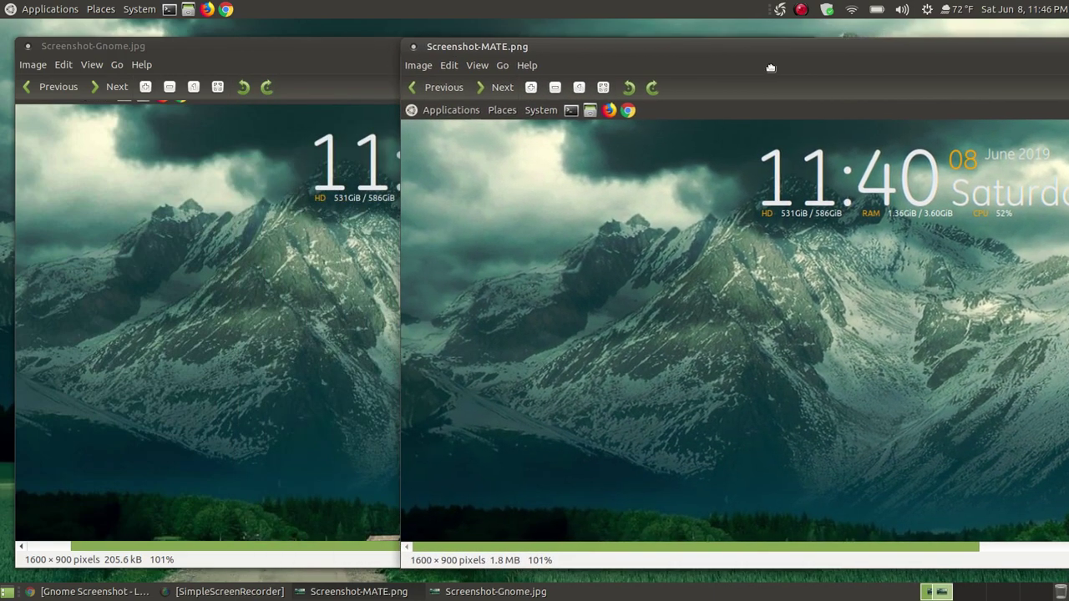
left_click(336, 65)
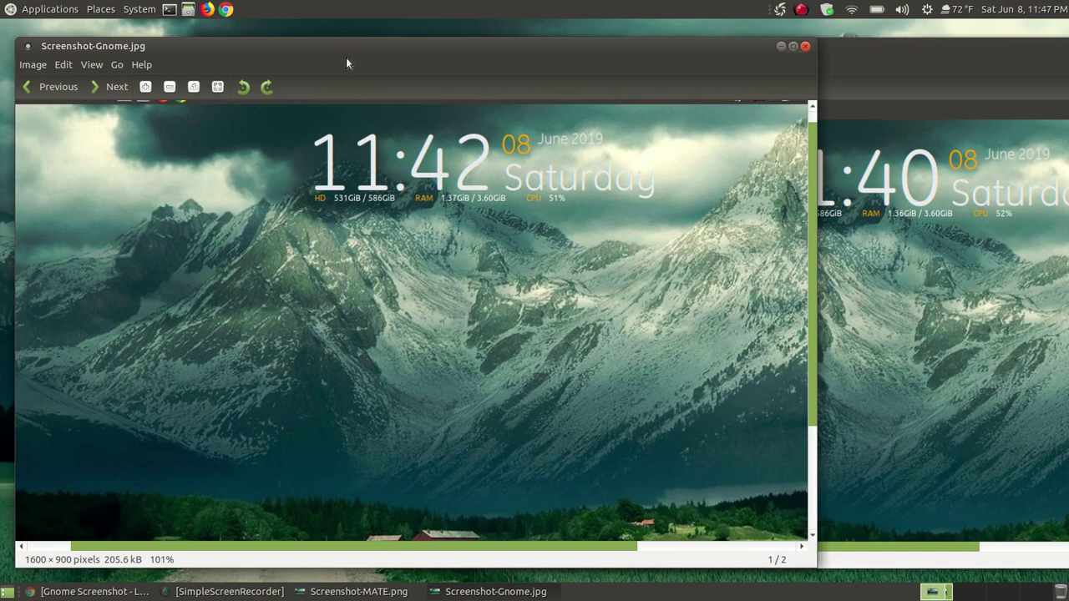
left_click_drag(368, 51, 360, 34)
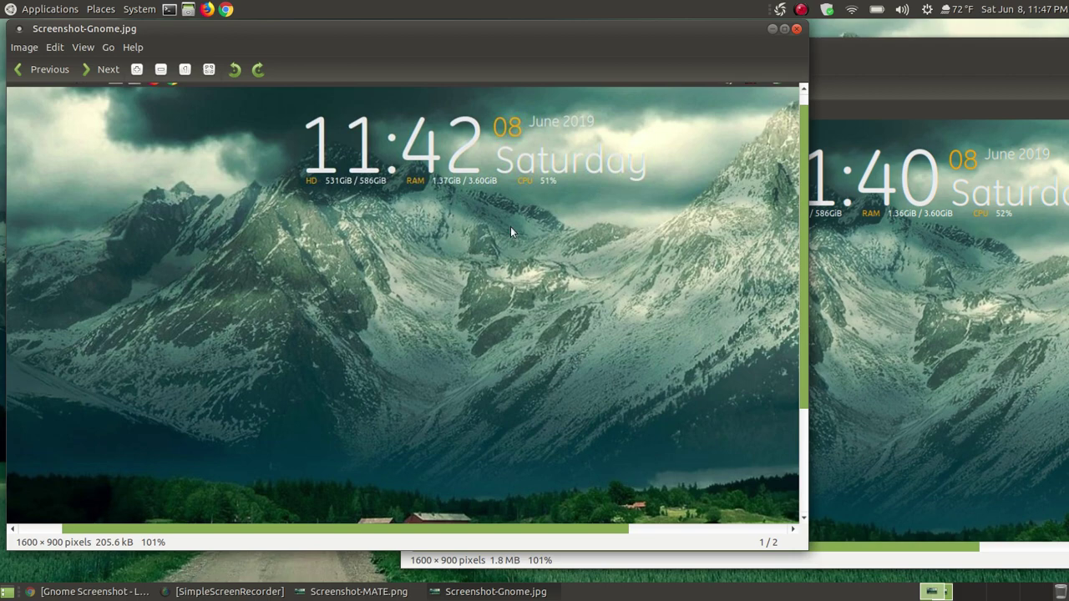
left_click(903, 71)
left_click_drag(889, 64, 747, 48)
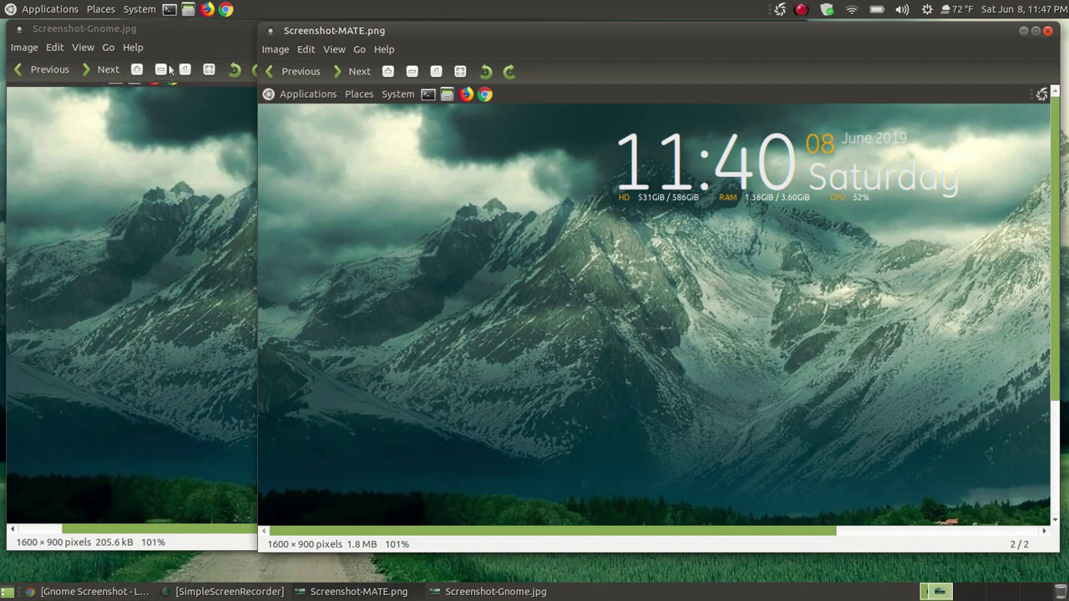
left_click(160, 41)
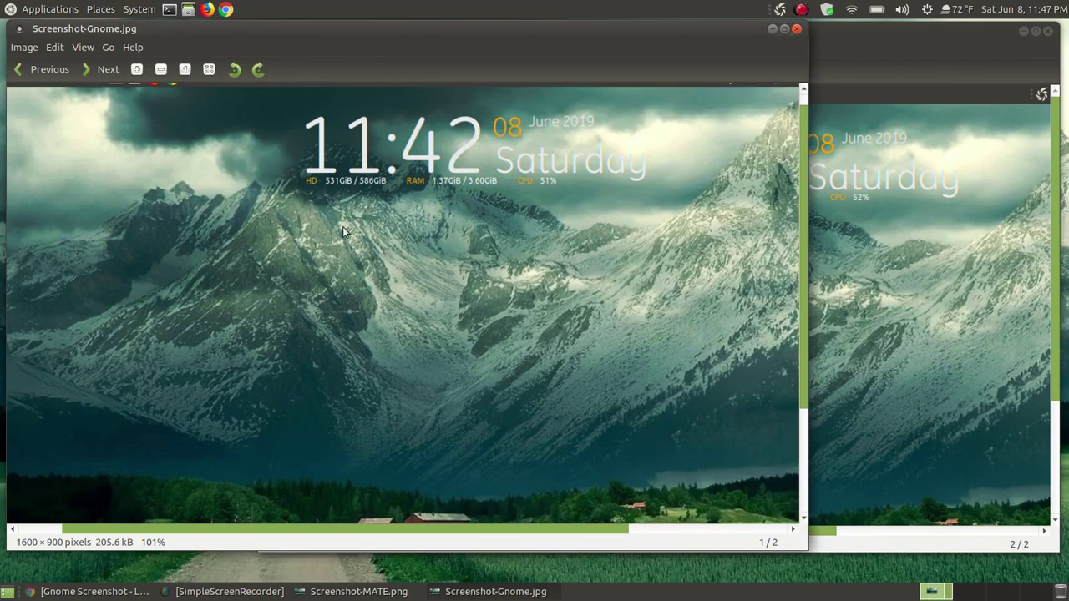
Step: Switch to the Gnome Screenshot page in Chrome and read the file format explanation and installation instructions
left_click(131, 593)
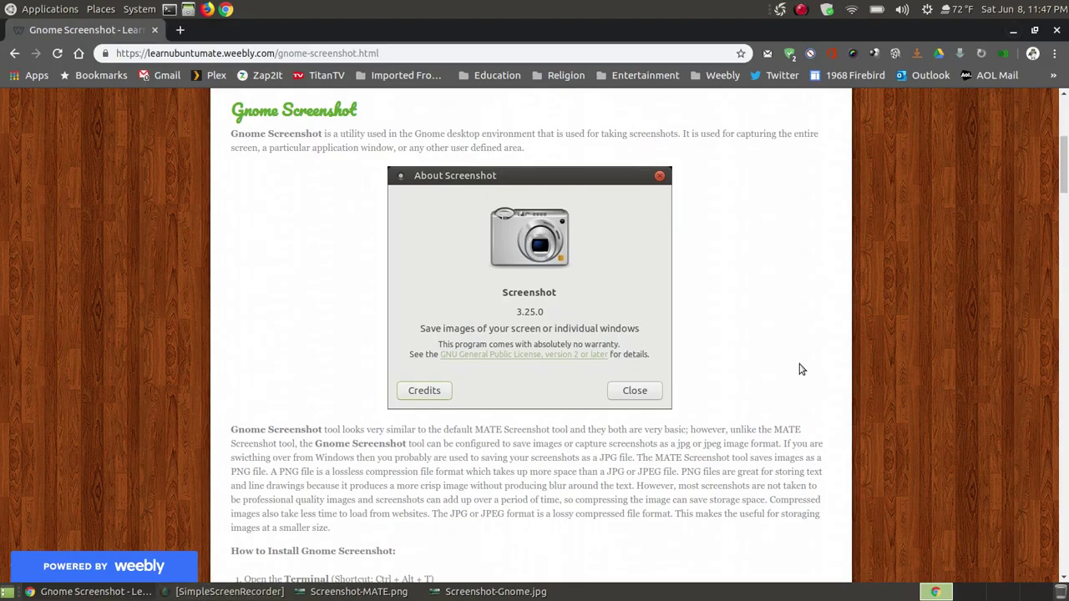
scroll(842, 339, "down", 4)
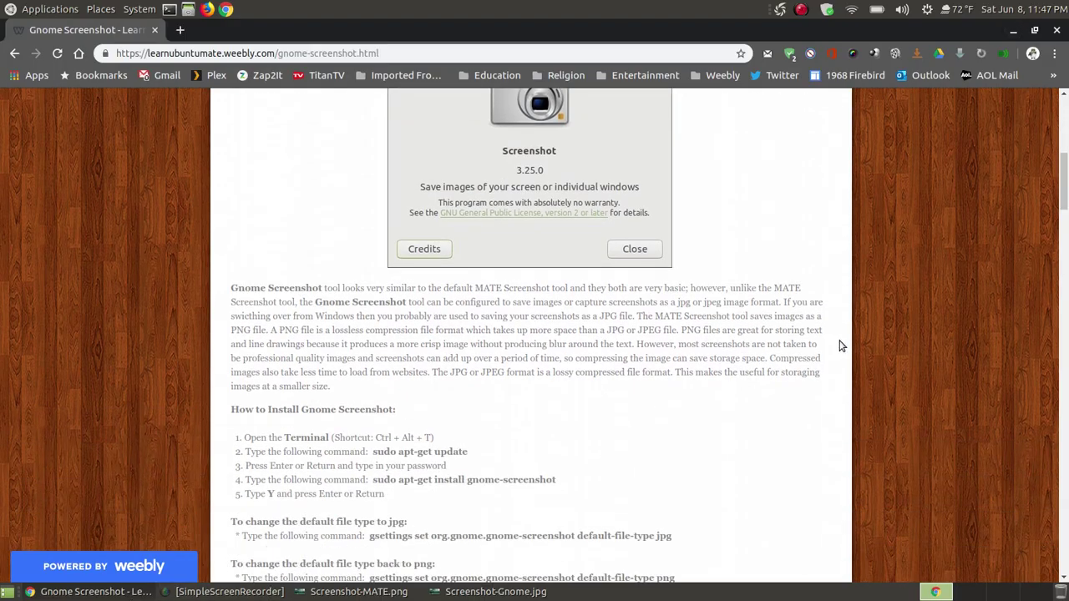
scroll(827, 342, "up", 1)
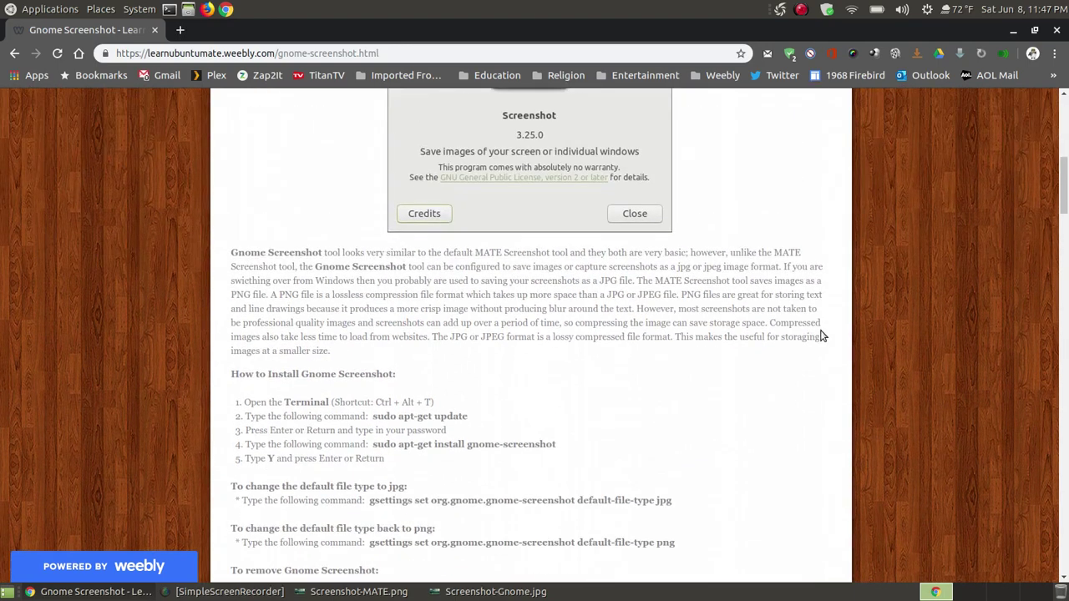
scroll(826, 338, "down", 5)
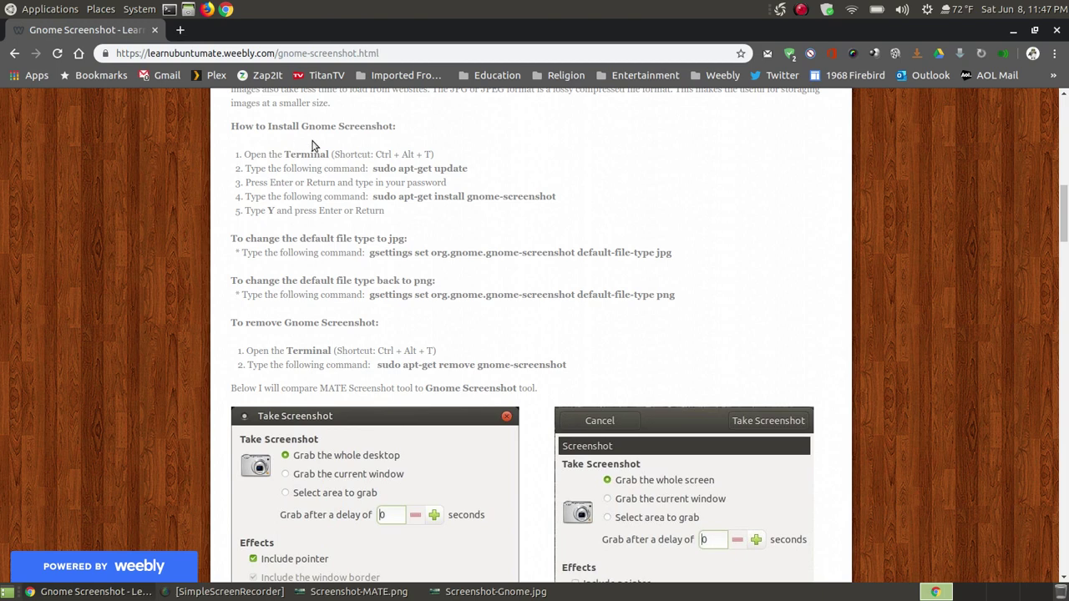
Step: Copy the sudo apt-get update command from the page into a new MATE Terminal window and close it without running the command
left_click_drag(411, 177, 393, 179)
left_click_drag(468, 168, 373, 166)
right_click(394, 163)
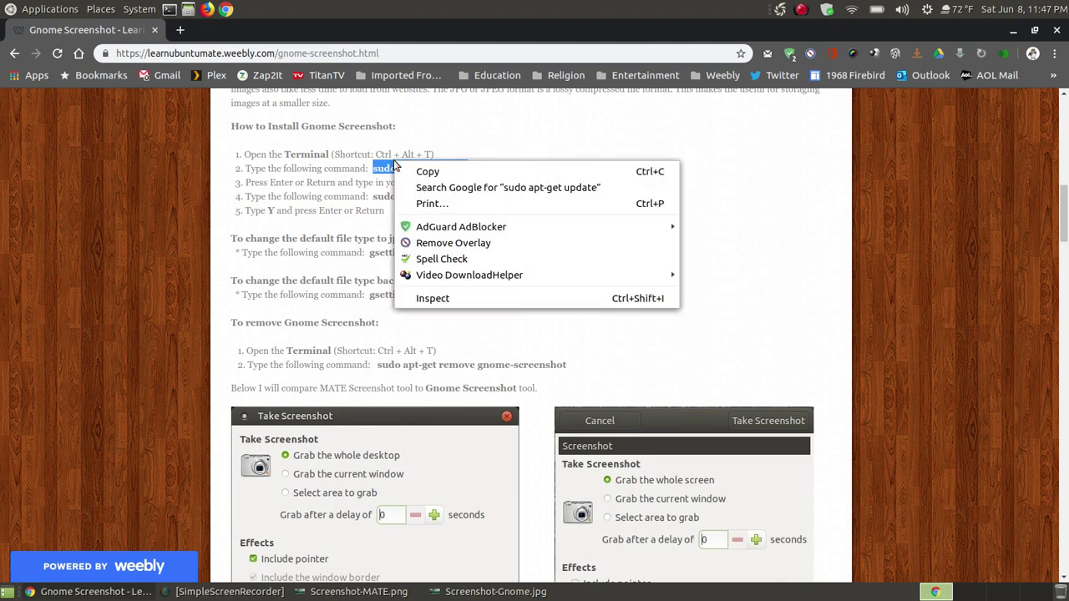
left_click(407, 168)
left_click(169, 9)
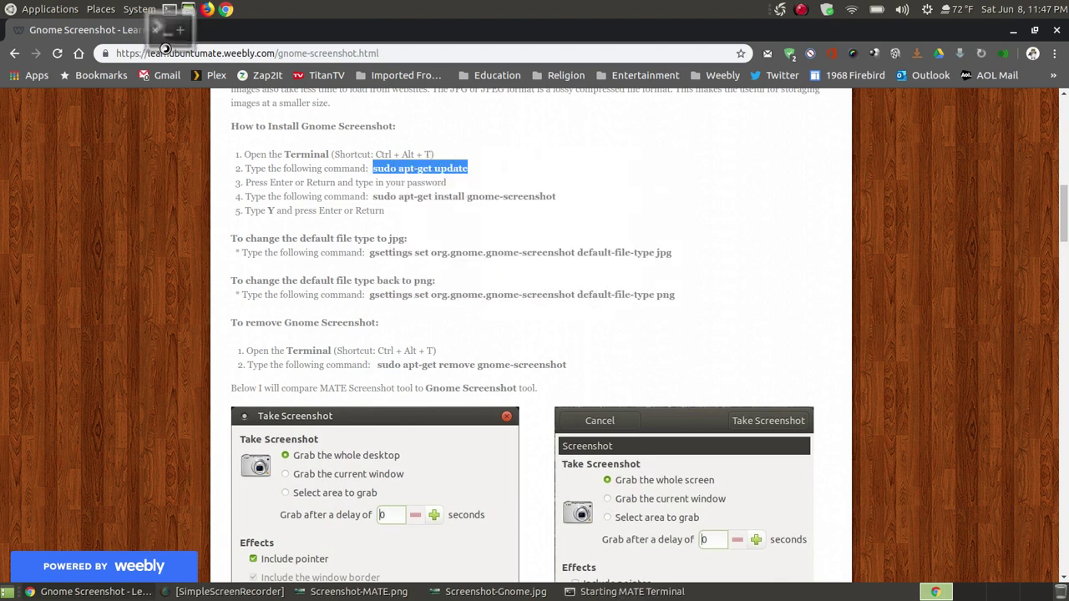
right_click(221, 119)
left_click(244, 197)
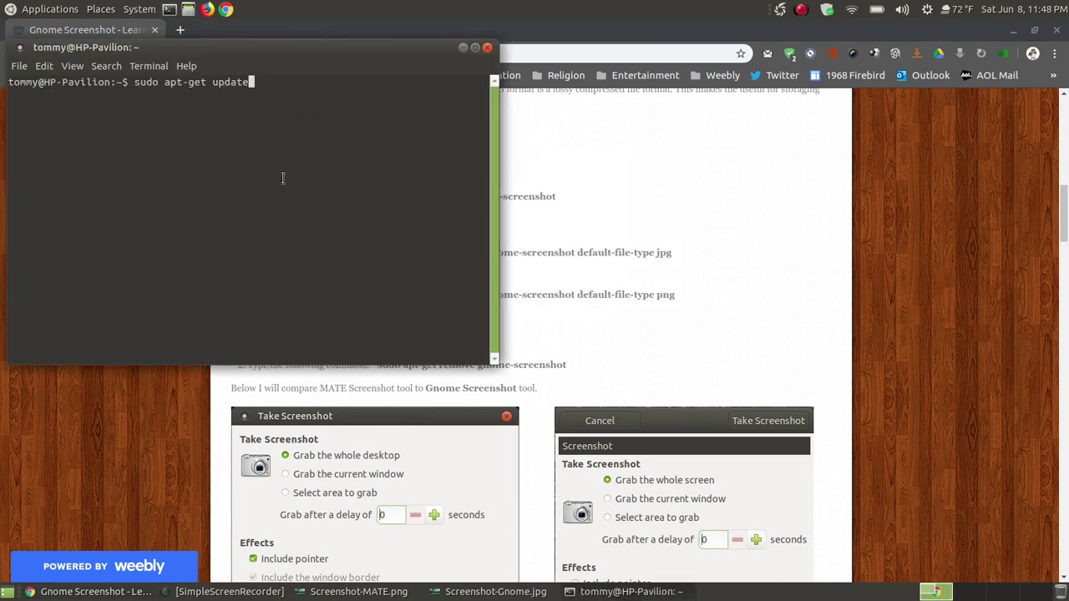
left_click(487, 47)
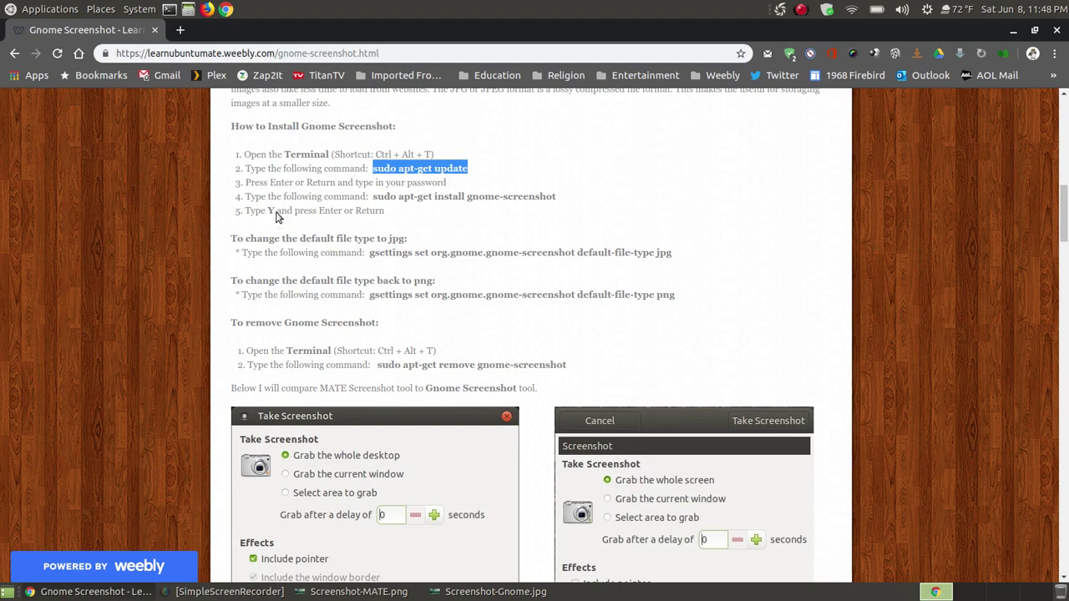
Step: Copy the command gsettings set org.gnome.gnome-screenshot default-file-type png from the web page
scroll(648, 242, "down", 2)
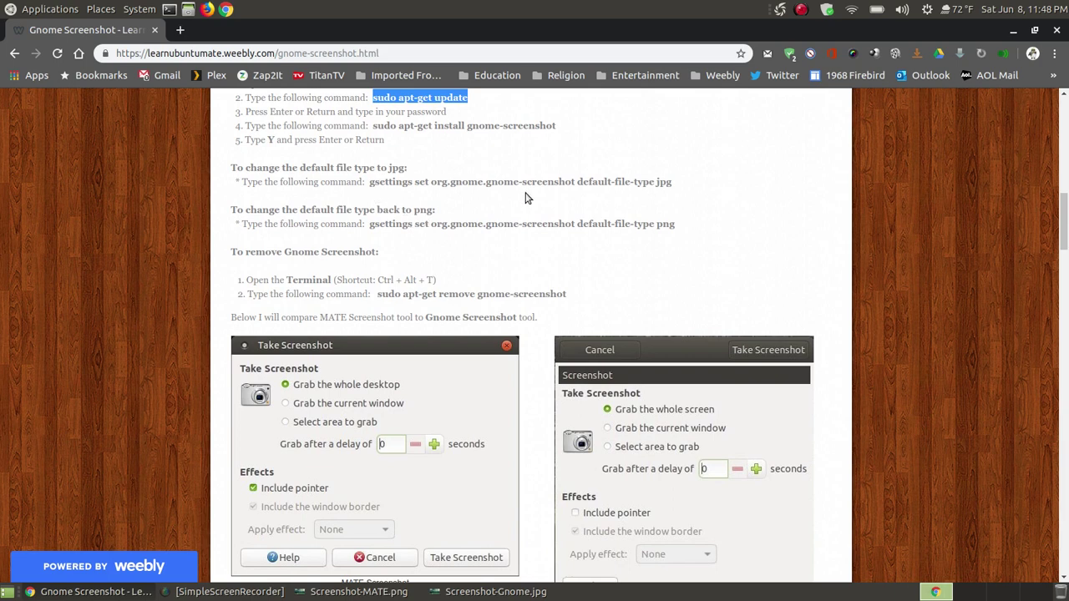
left_click_drag(675, 181, 370, 182)
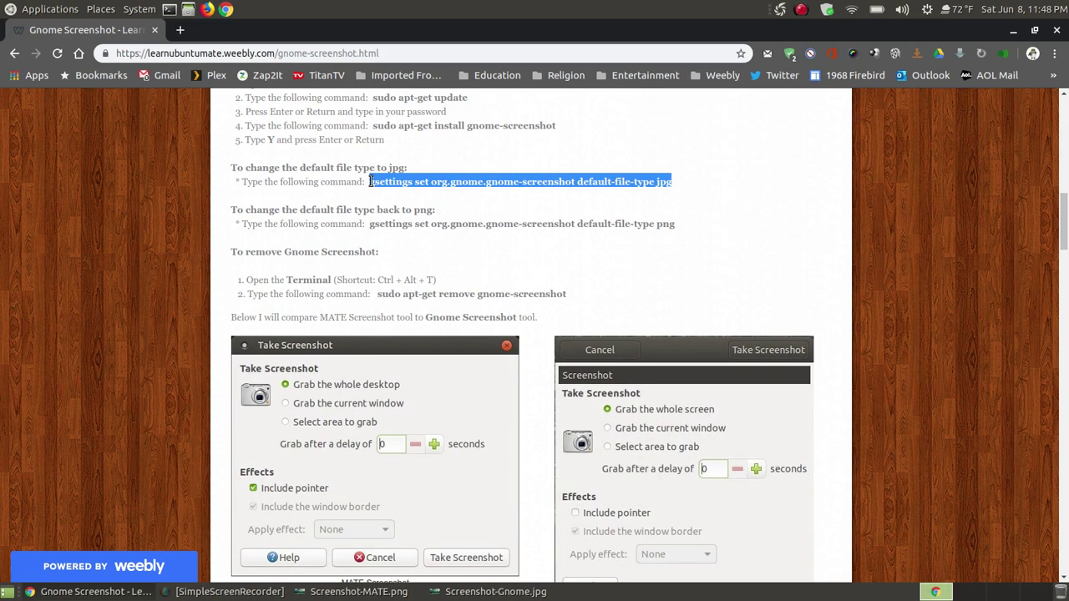
left_click(648, 236)
mouse_move(678, 224)
left_mouse_down()
mouse_move(408, 227)
mouse_move(678, 224)
left_mouse_up()
left_click(381, 219)
right_click(656, 230)
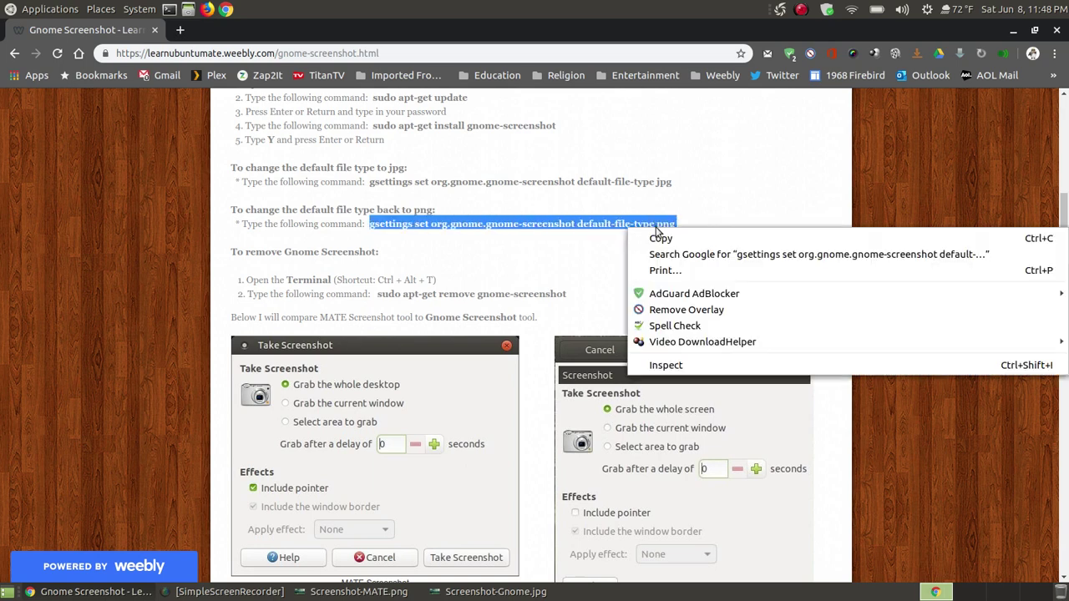
left_click(660, 238)
Step: Open a new MATE Terminal window and close the Screenshot-Gnome.jpg and Screenshot-MATE.png image windows
left_click(170, 10)
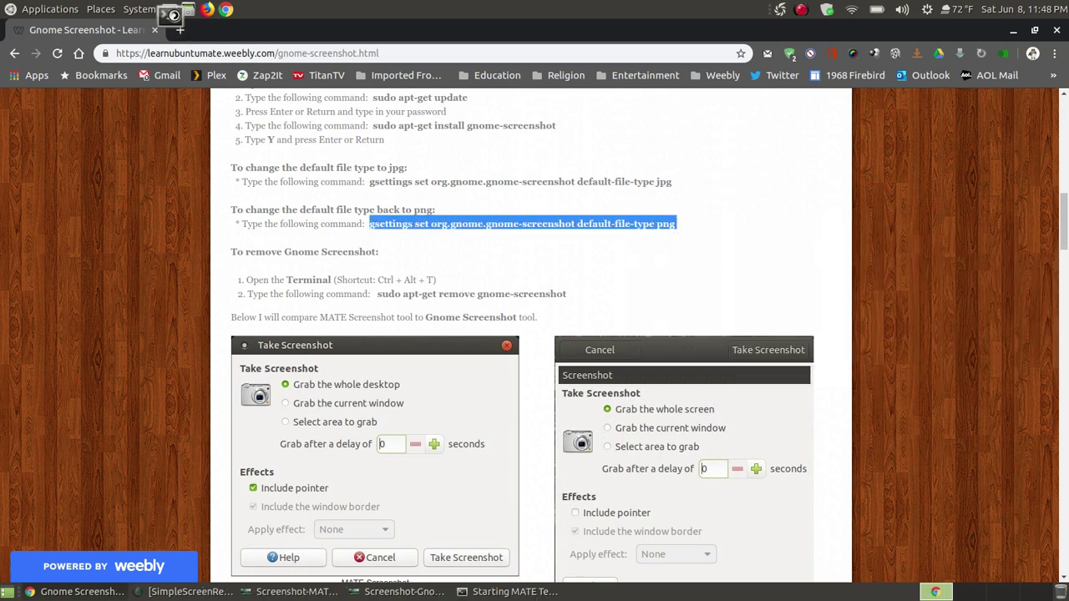
left_click(495, 592)
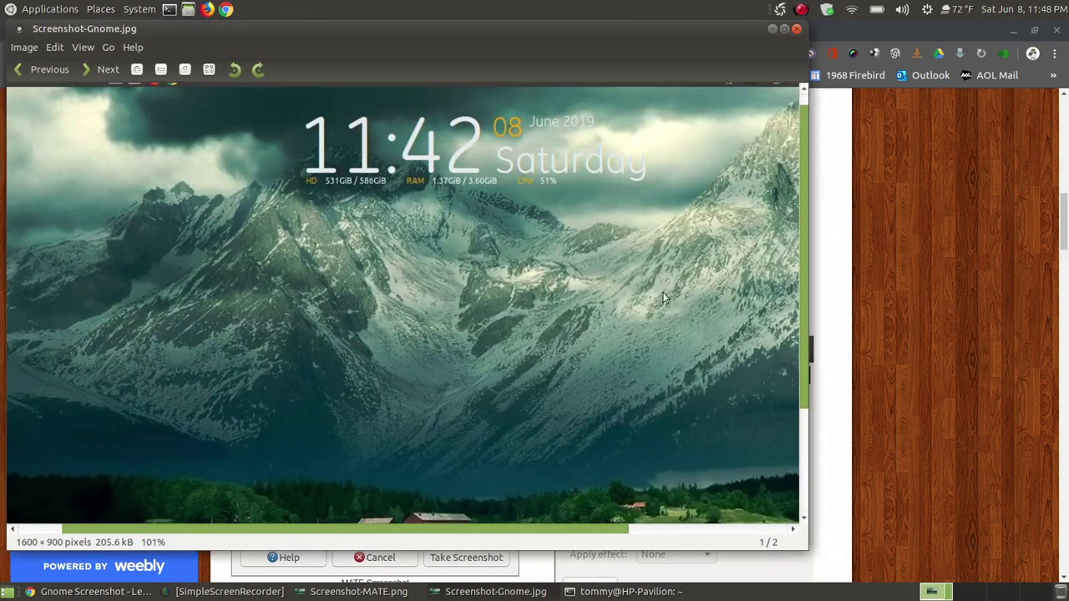
left_click(797, 28)
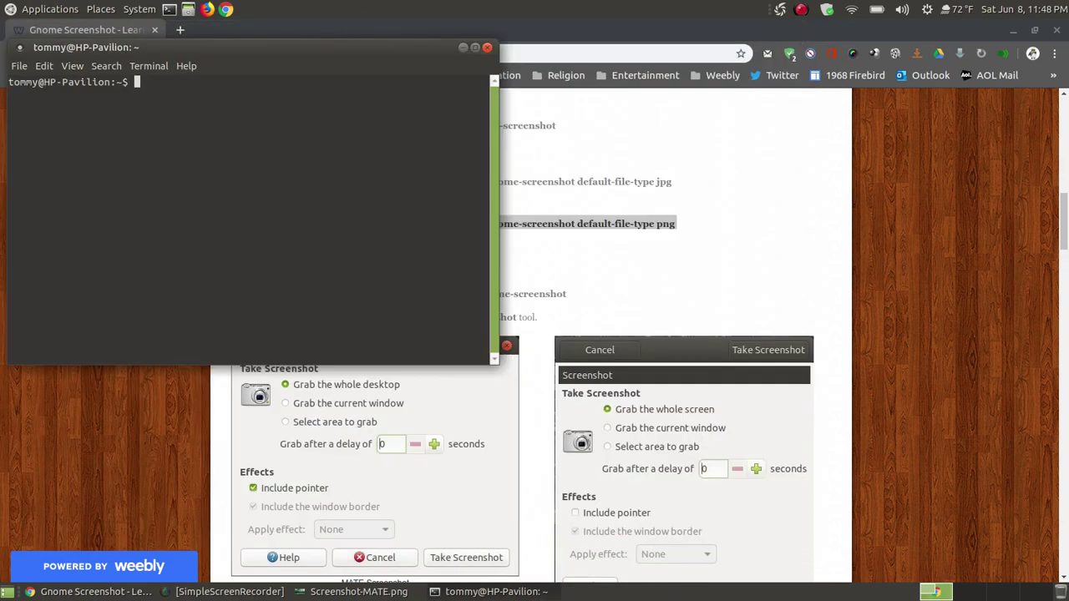
left_click(351, 590)
left_click(1047, 30)
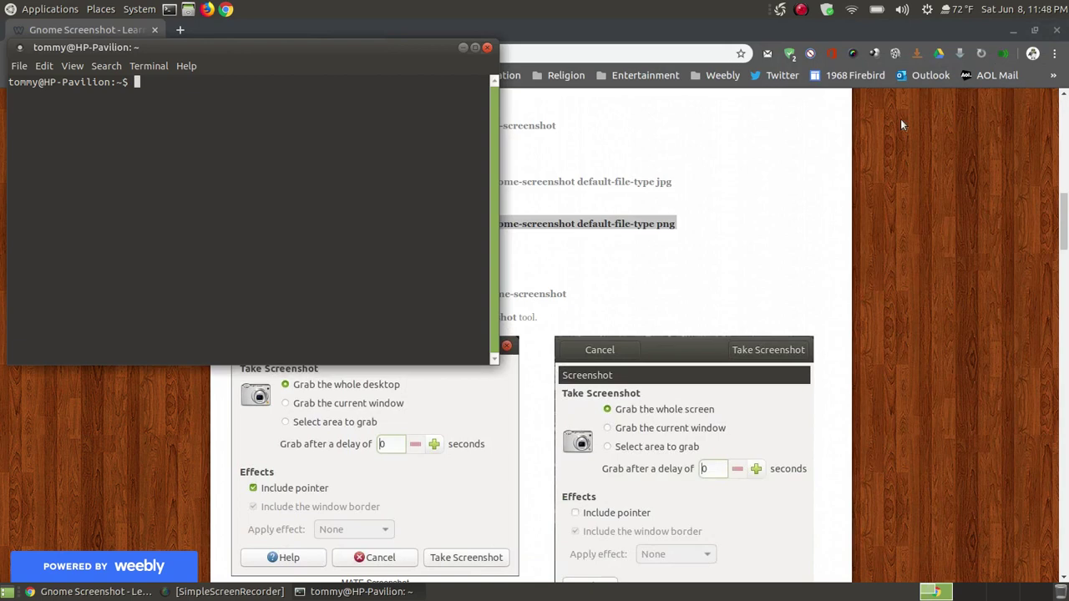
Step: Run the copied command gsettings set org.gnome.gnome-screenshot default-file-type png in the terminal
right_click(289, 109)
left_click(317, 187)
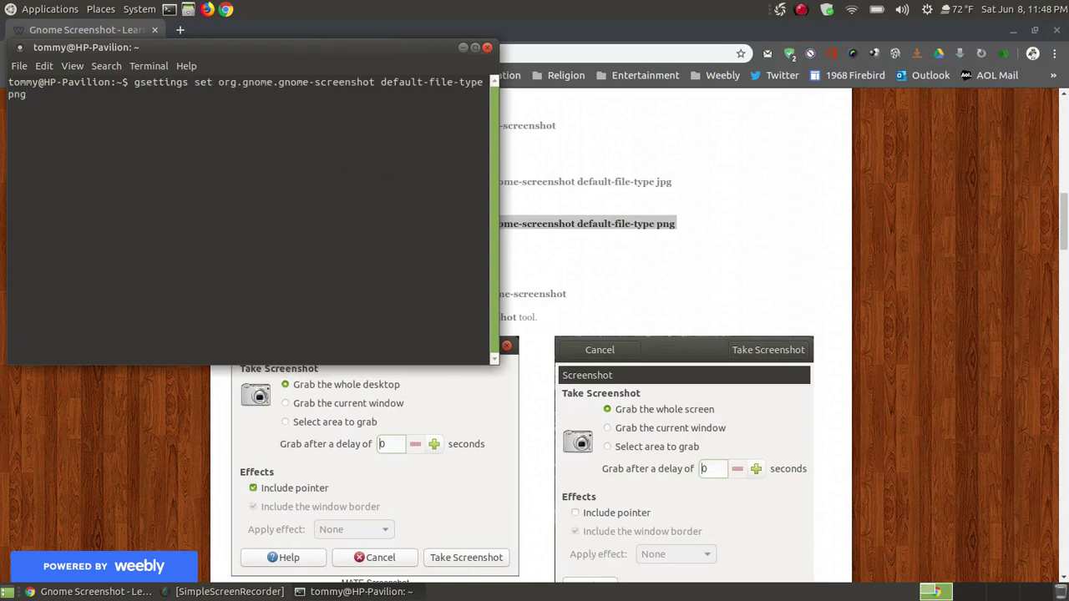
key("Return")
Step: Close the terminal and minimize the browser to clear the desktop
left_click(464, 47)
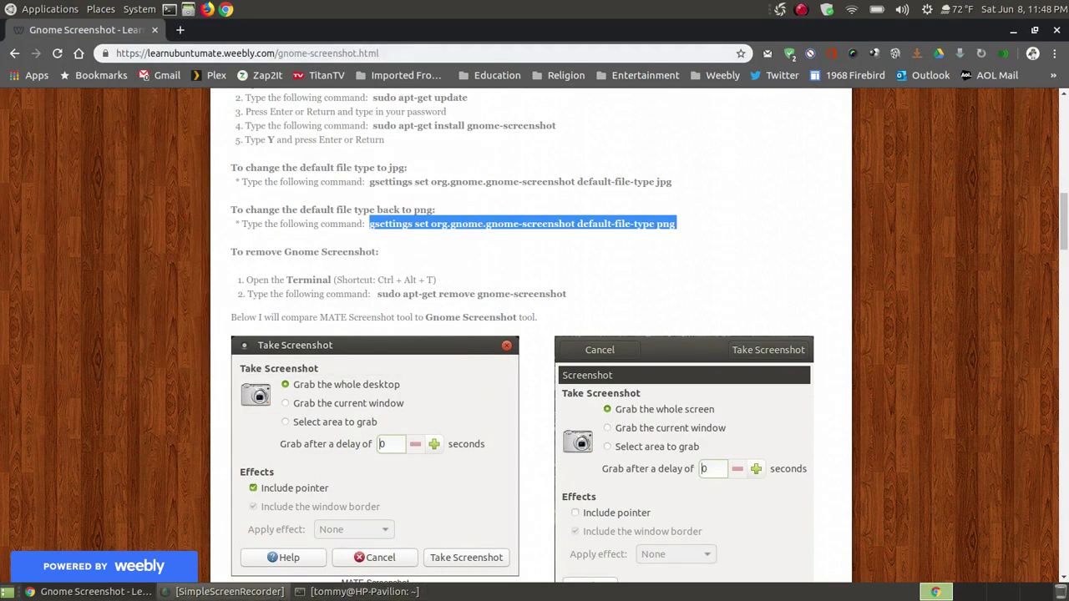
left_click(359, 591)
left_click(489, 48)
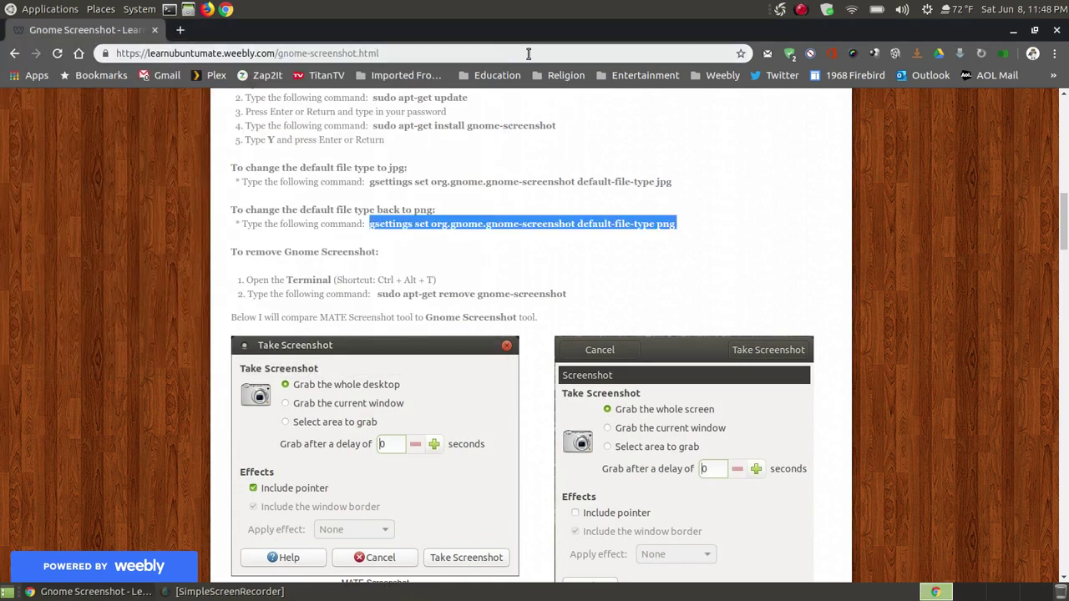
left_click(1012, 33)
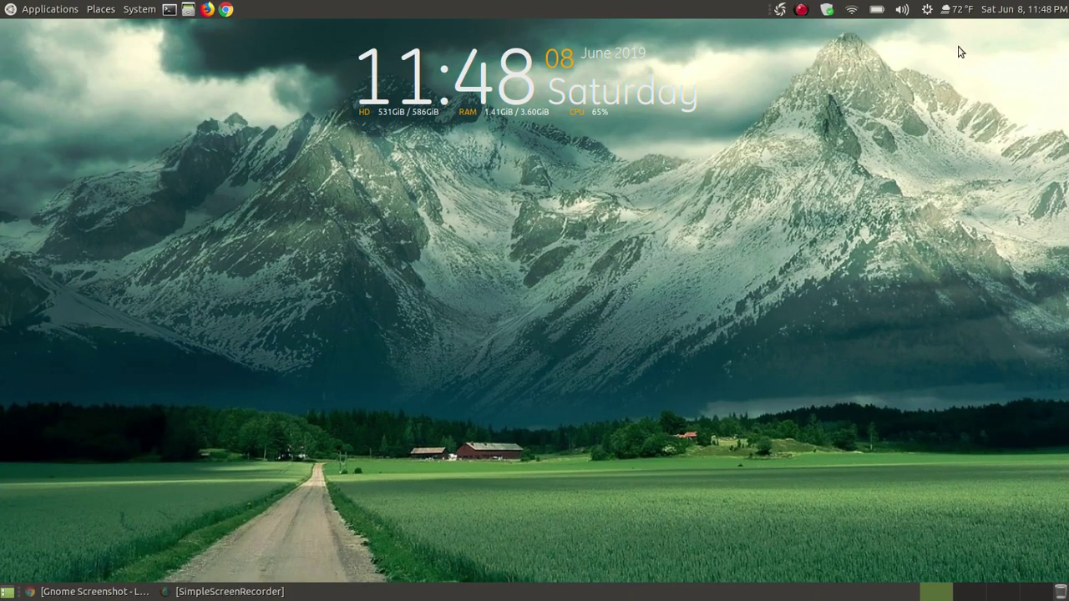
Step: Launch the Gnome Screenshot tool and capture the whole screen
left_click(46, 9)
mouse_move(60, 30)
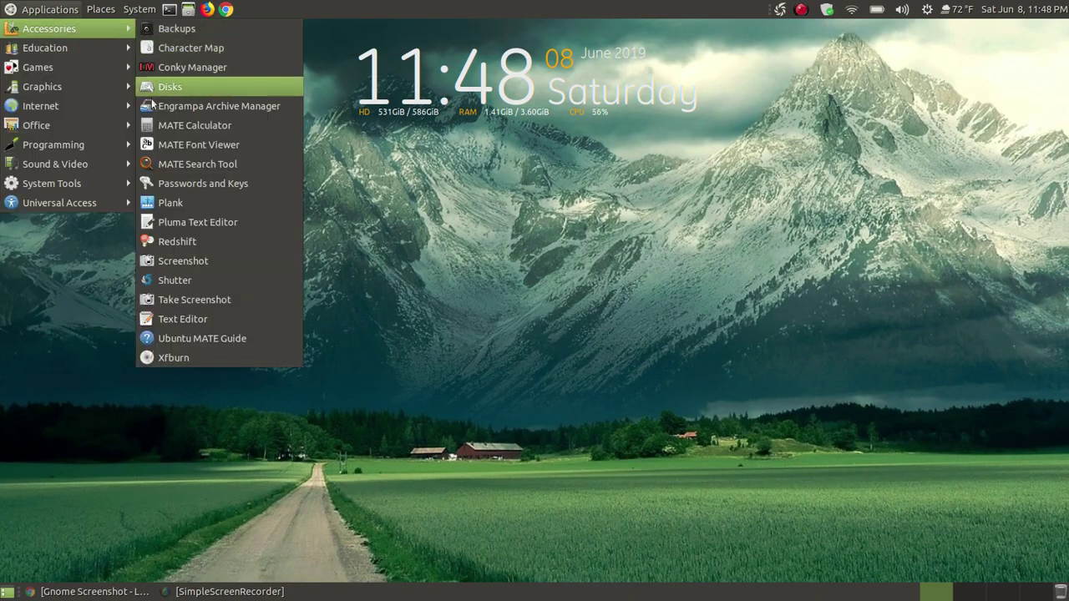
left_click(186, 261)
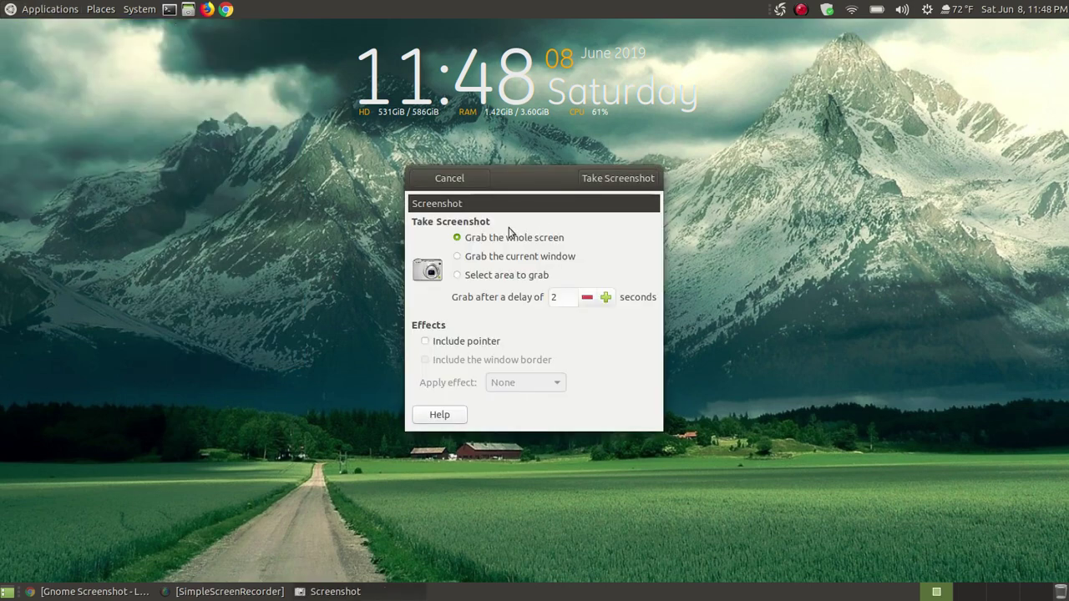
left_click(615, 178)
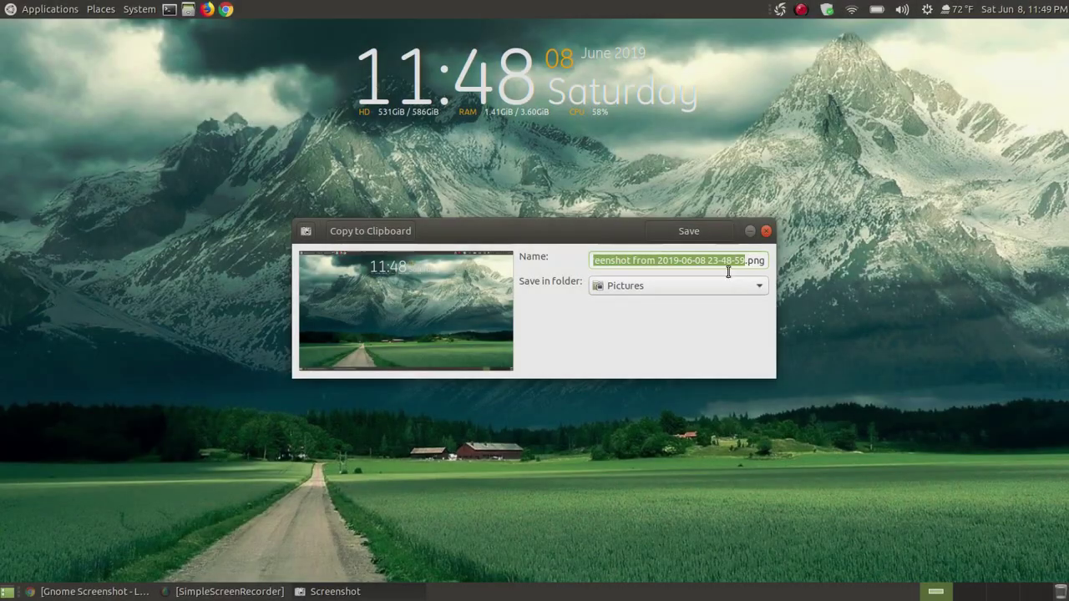
Step: Save the capture in the Pictures folder as Screenshot -Gnome02.png
left_click(680, 260)
left_click_drag(633, 261, 744, 259)
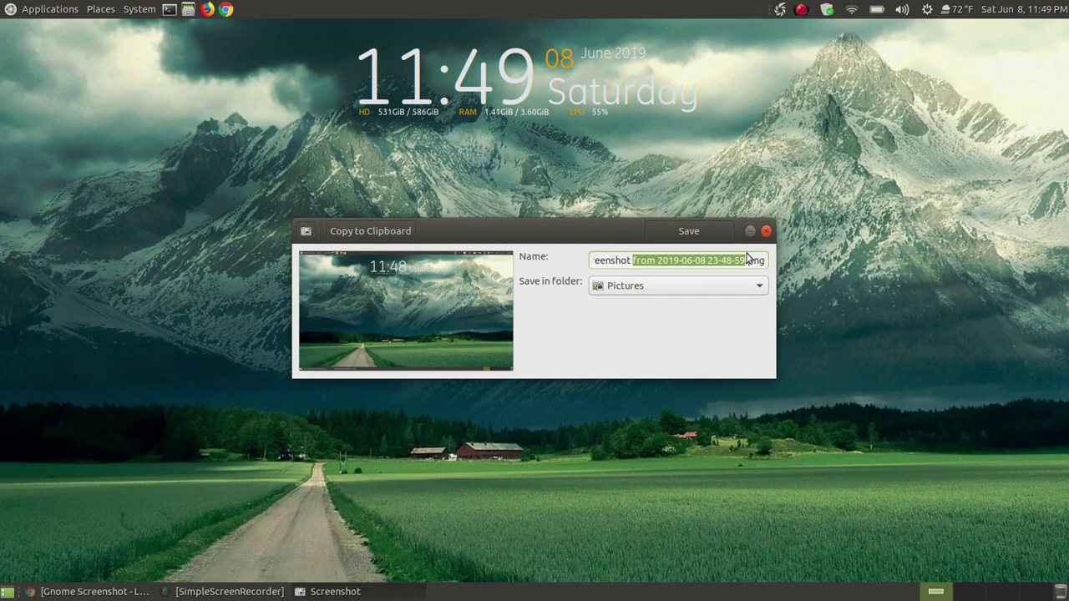
key("BackSpace")
type("-Gno")
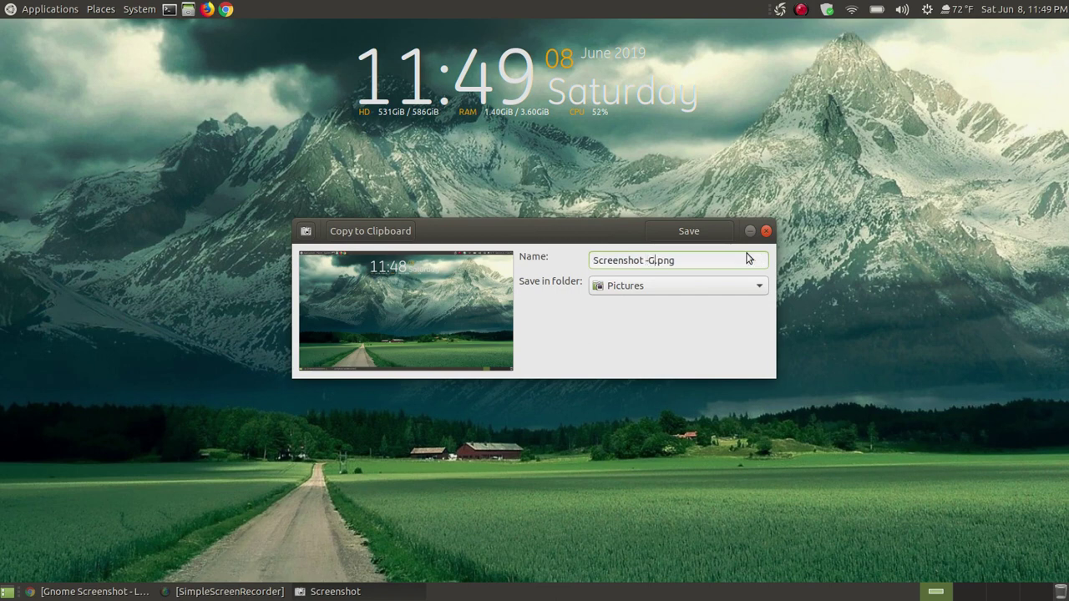
type("me02")
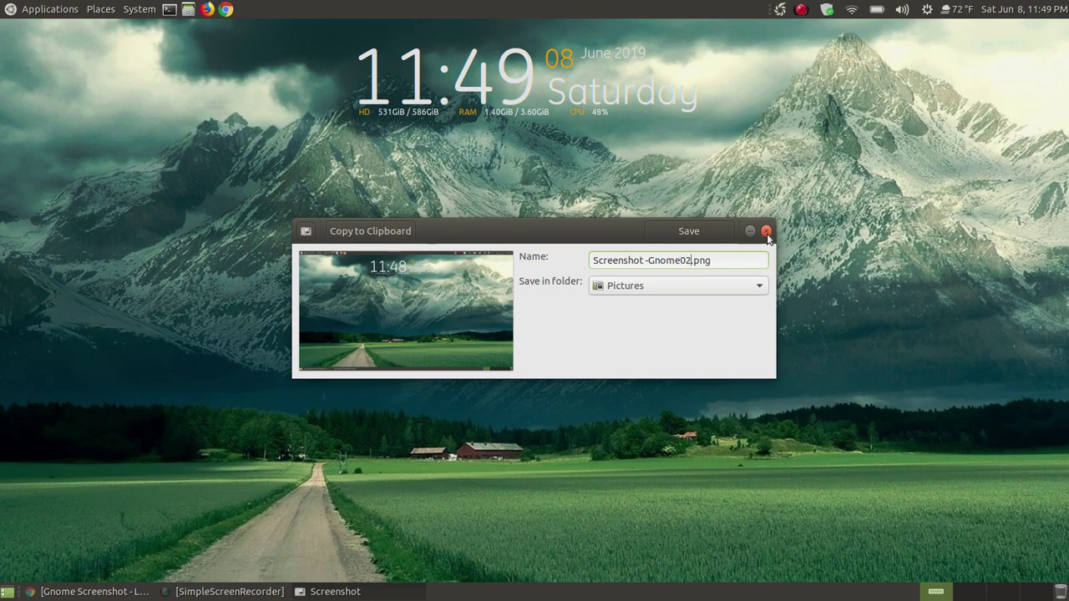
left_click(689, 233)
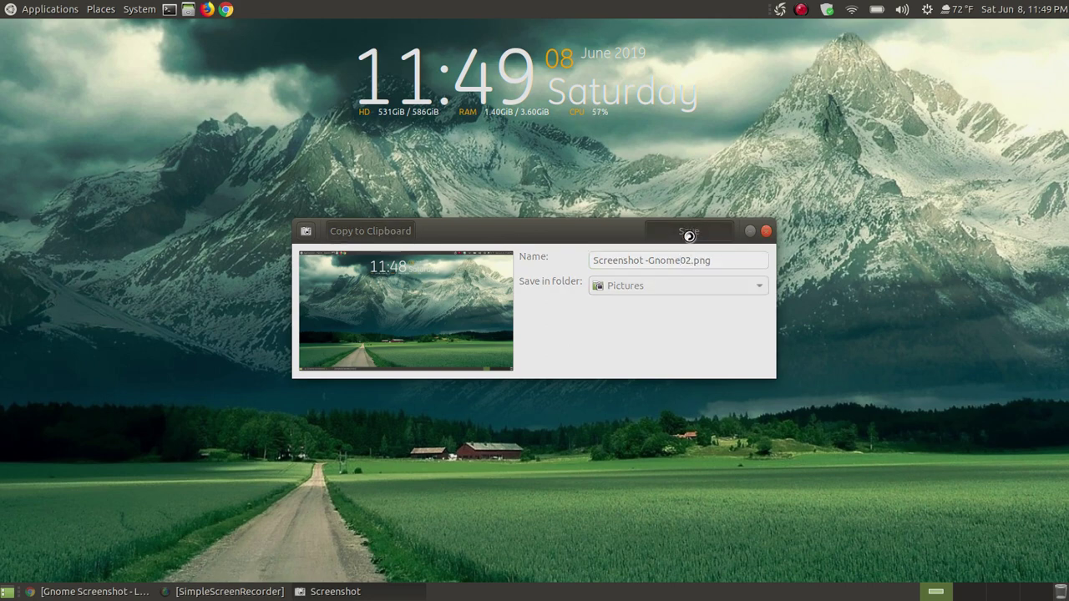
Step: Open Screenshot-Gnome.jpg and Screenshot -Gnome02.png from the Pictures folder to compare their file sizes, and close the png image
left_click(188, 9)
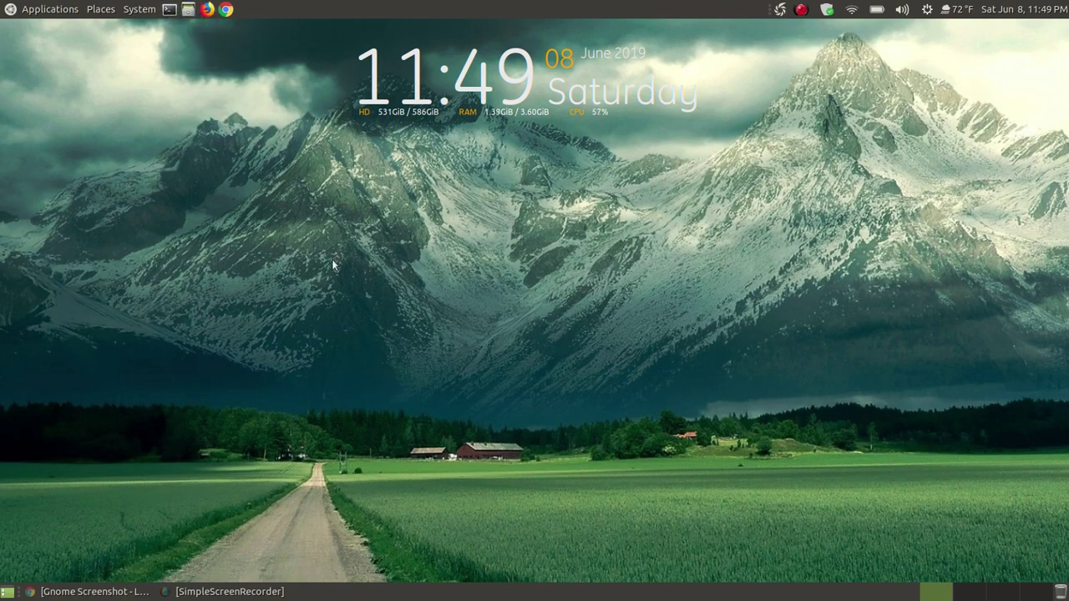
left_click(43, 243)
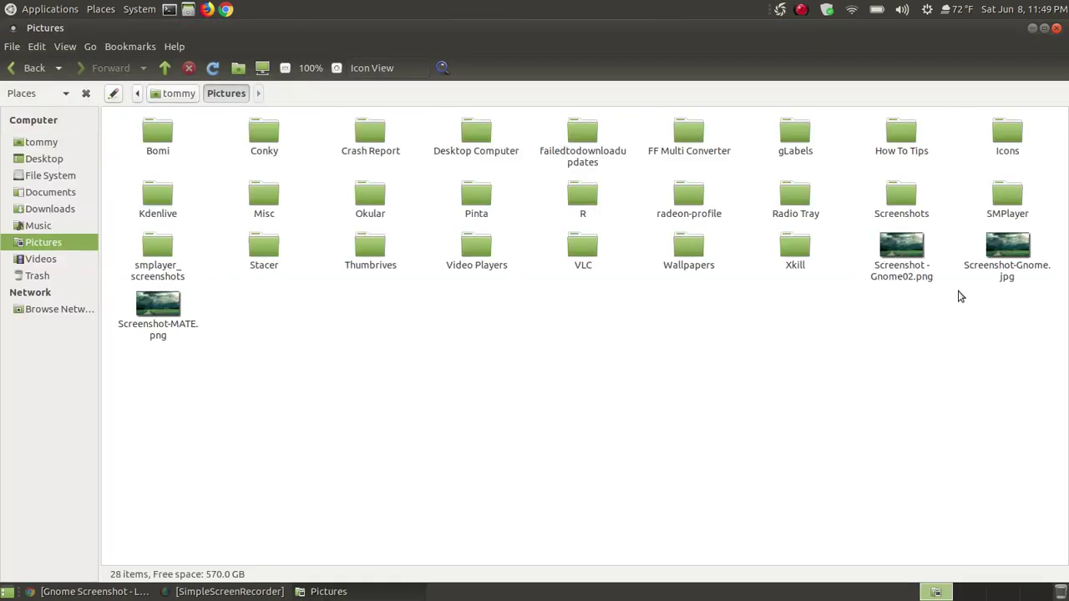
left_click(1005, 262)
double_click(1004, 262)
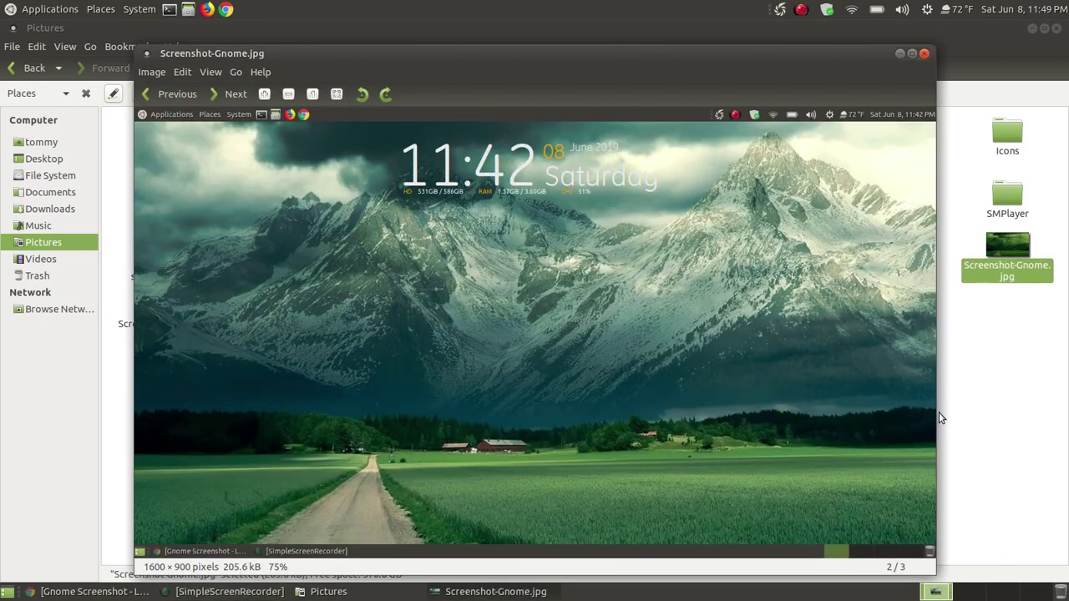
left_click(977, 399)
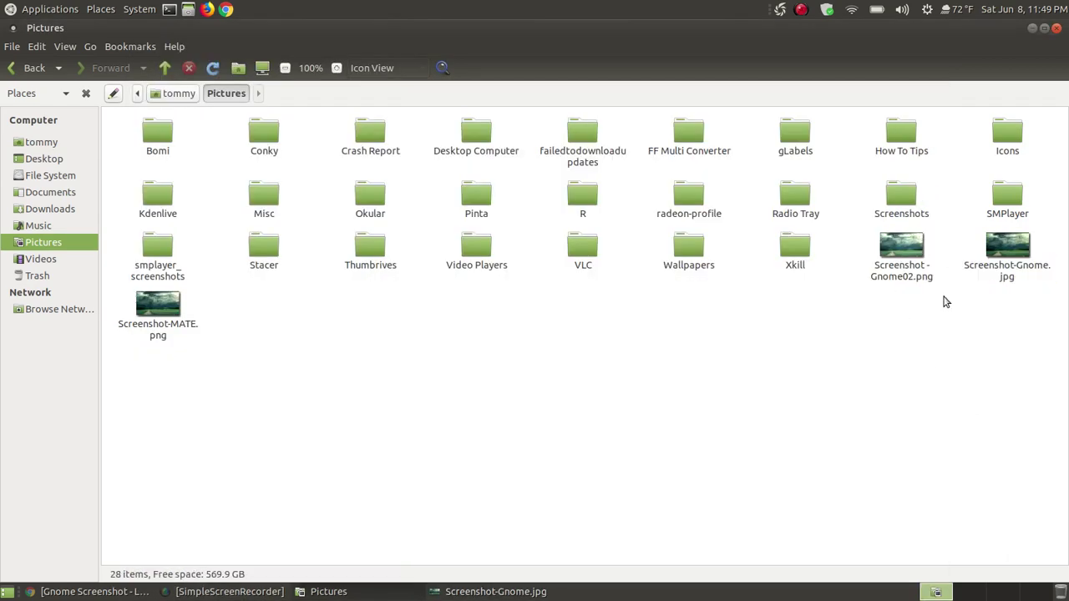
double_click(914, 253)
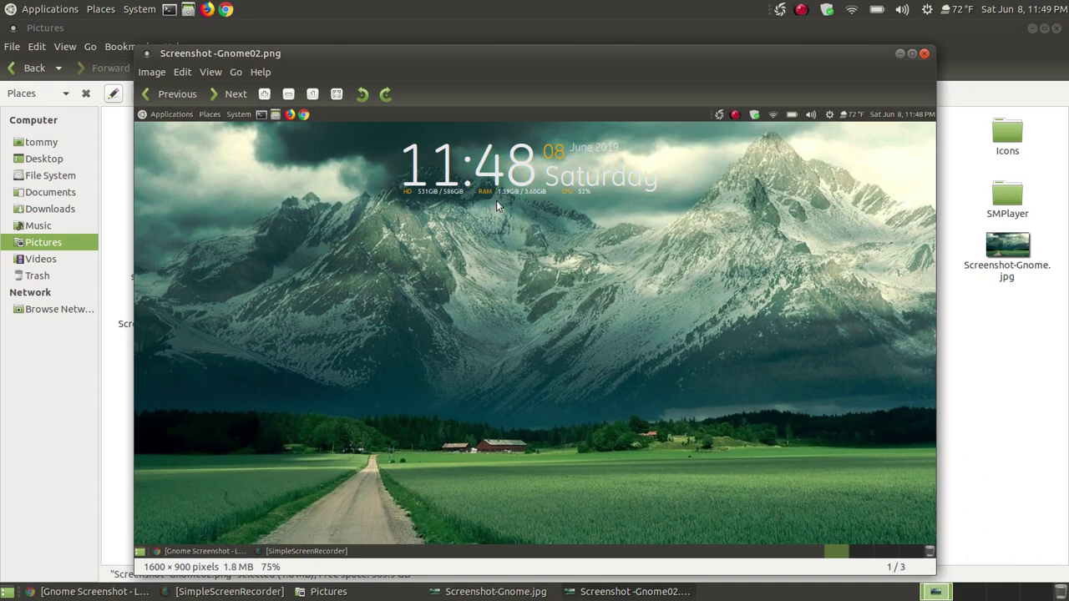
left_click(926, 54)
Step: Copy the command gsettings set org.gnome.gnome-screenshot default-file-type jpg from the web page and close the Screenshot-Gnome.jpg image window
left_click(95, 591)
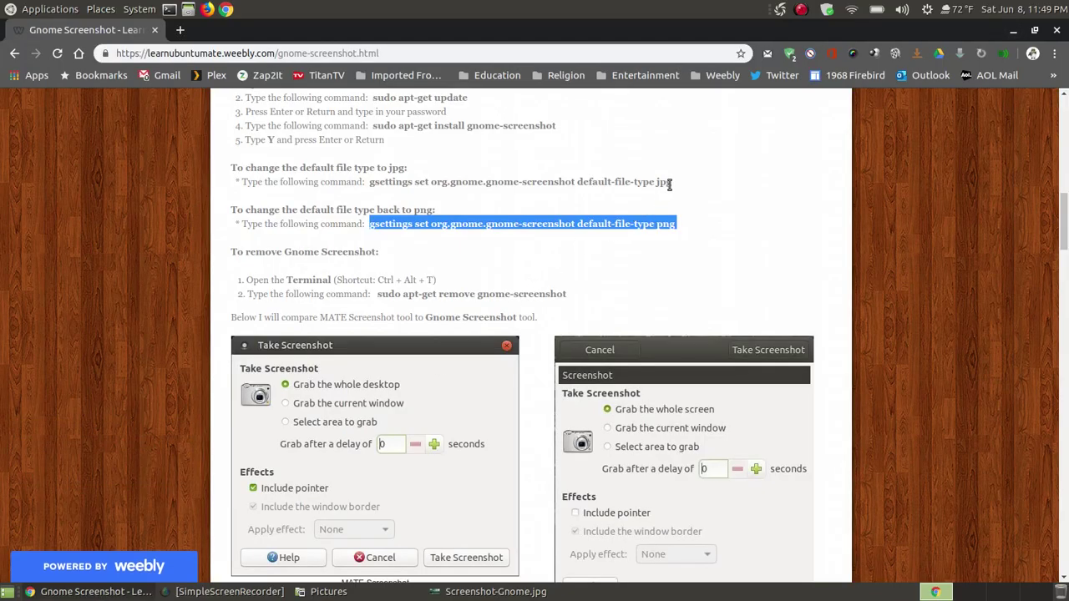
left_click_drag(673, 185, 369, 183)
right_click(396, 180)
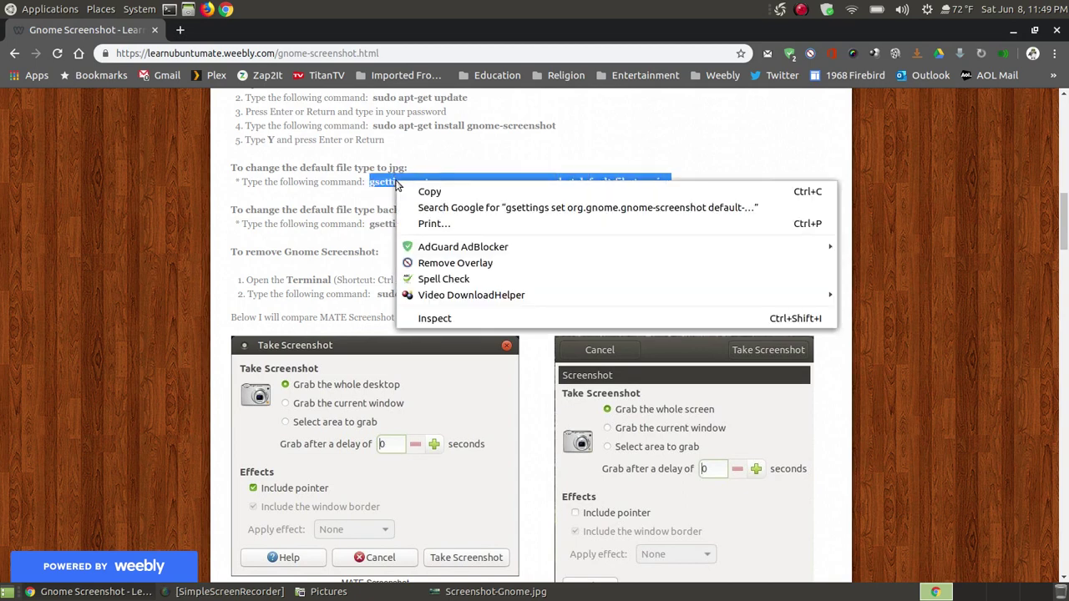
left_click(428, 191)
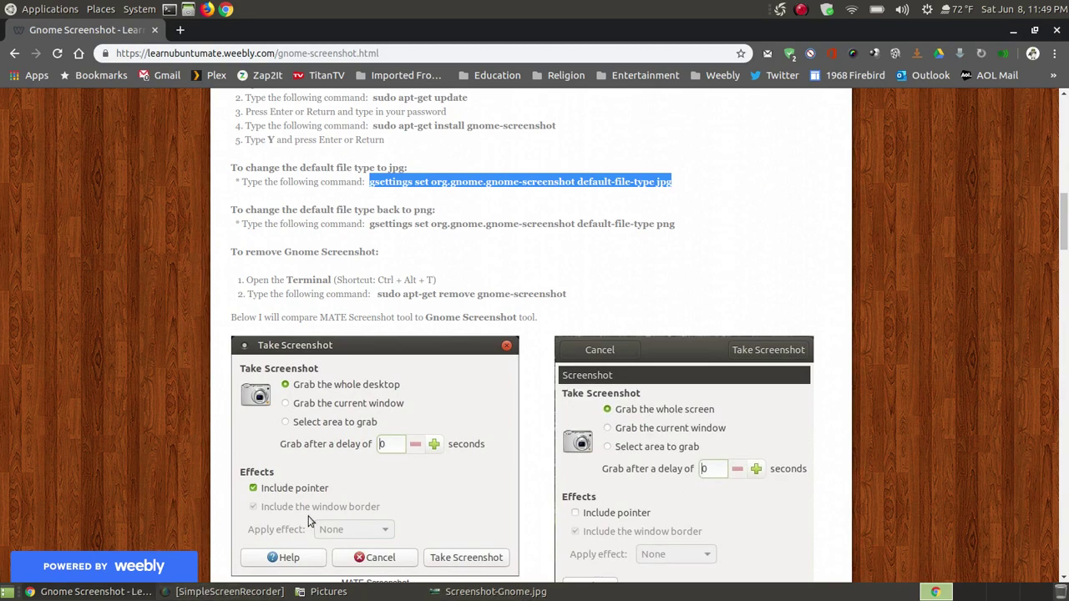
left_click(495, 592)
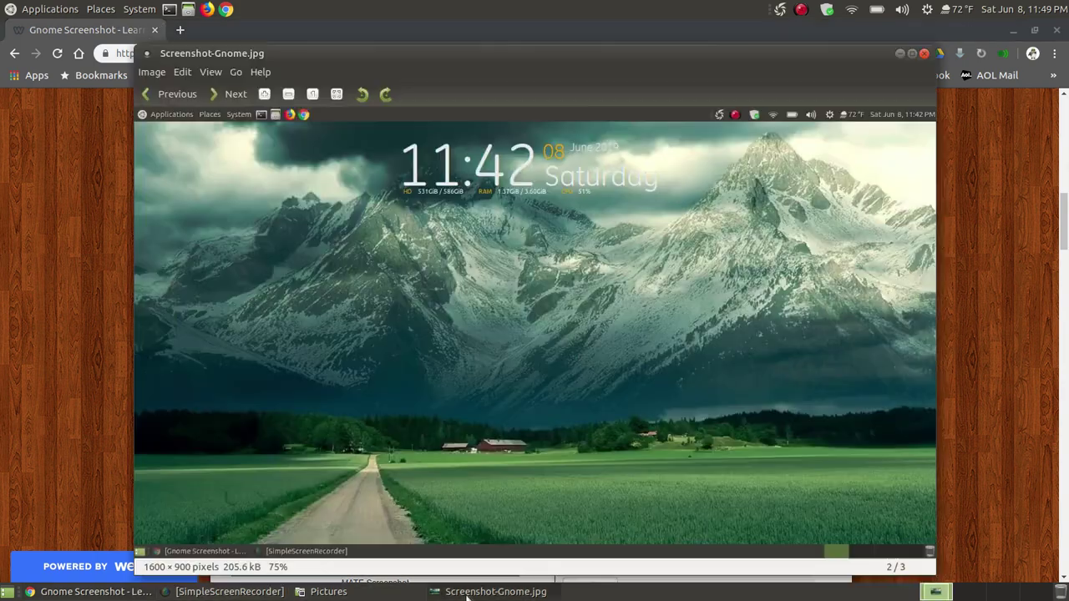
left_click(922, 55)
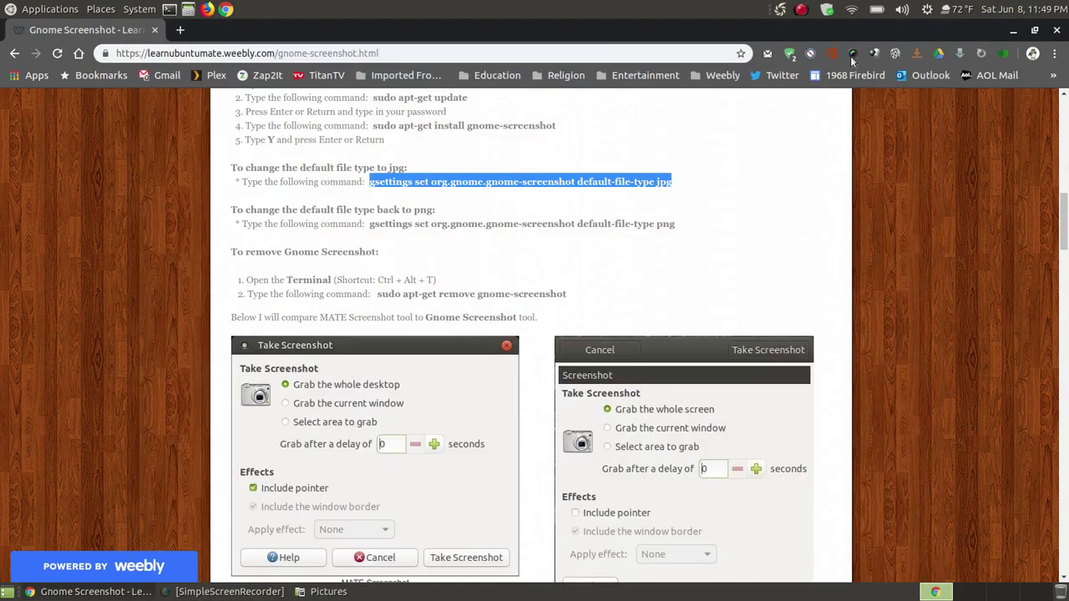
Step: Run the copied command gsettings set org.gnome.gnome-screenshot default-file-type jpg in a new terminal, and close the terminal
left_click(168, 10)
right_click(175, 95)
left_click(209, 169)
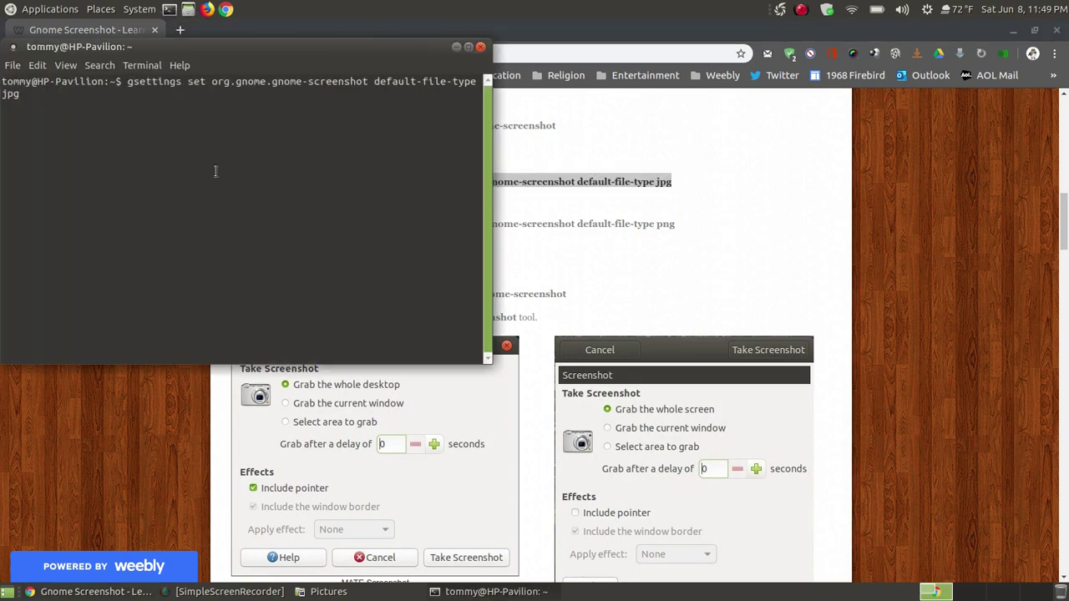
key("Return")
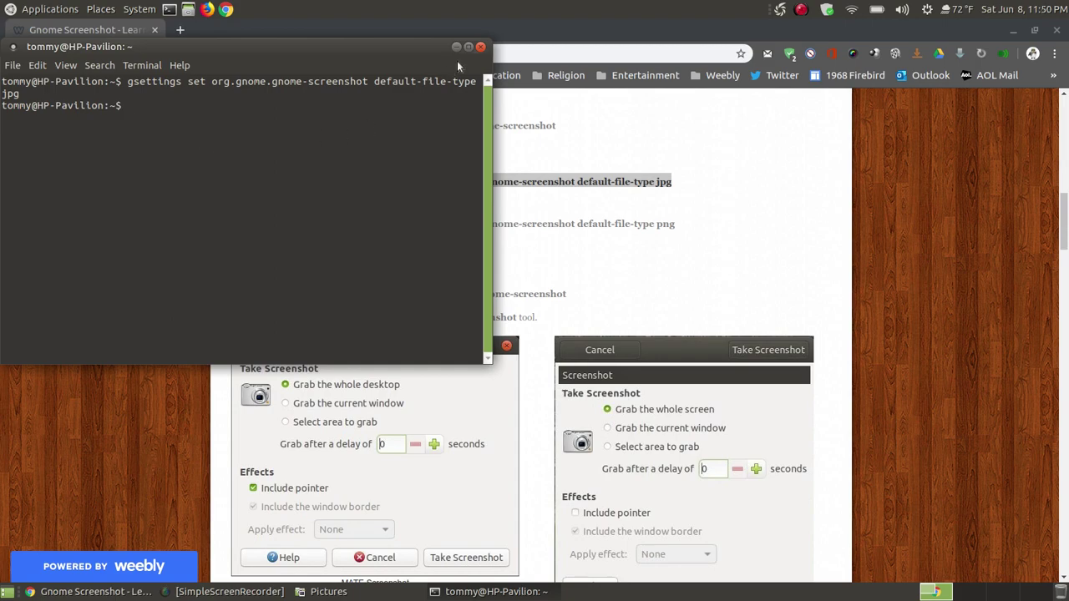
left_click(480, 46)
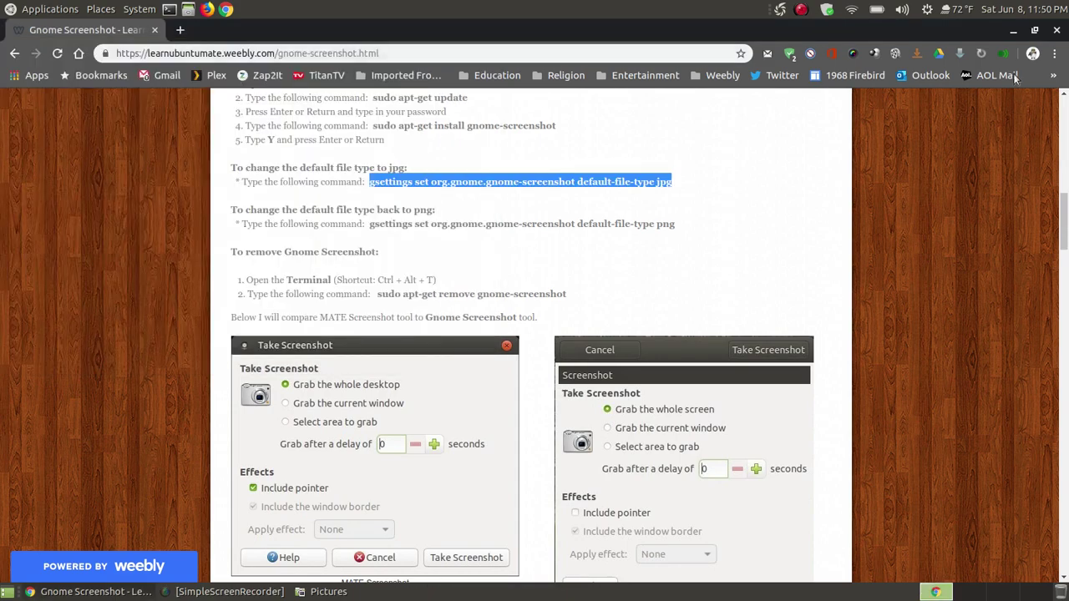
Step: Minimize the browser and Pictures windows and capture the whole screen with Gnome Screenshot
left_click(1013, 31)
left_click(1033, 28)
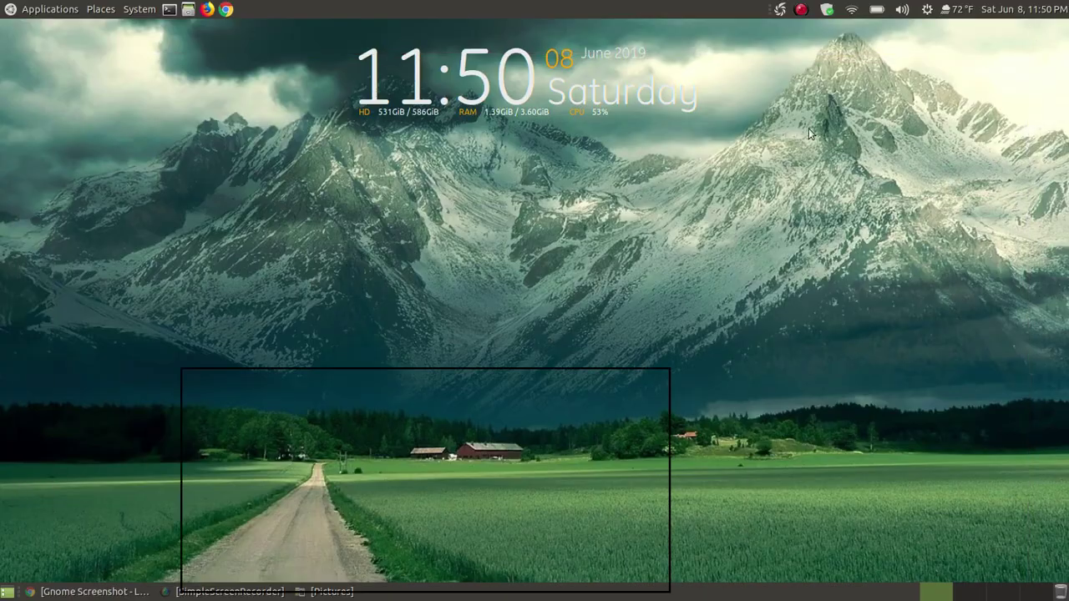
left_click(50, 9)
mouse_move(123, 31)
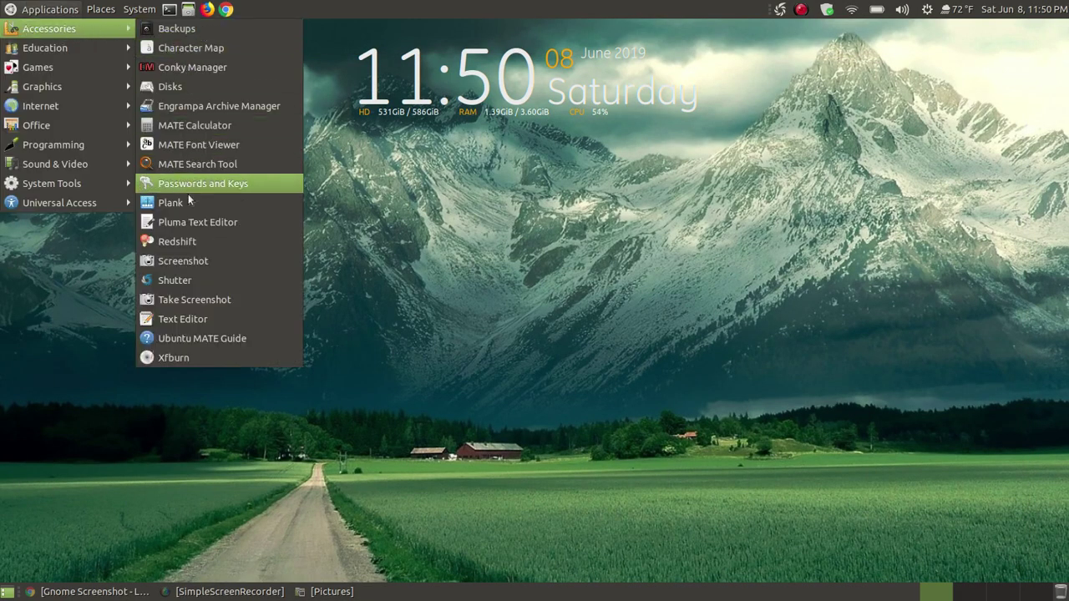
left_click(214, 258)
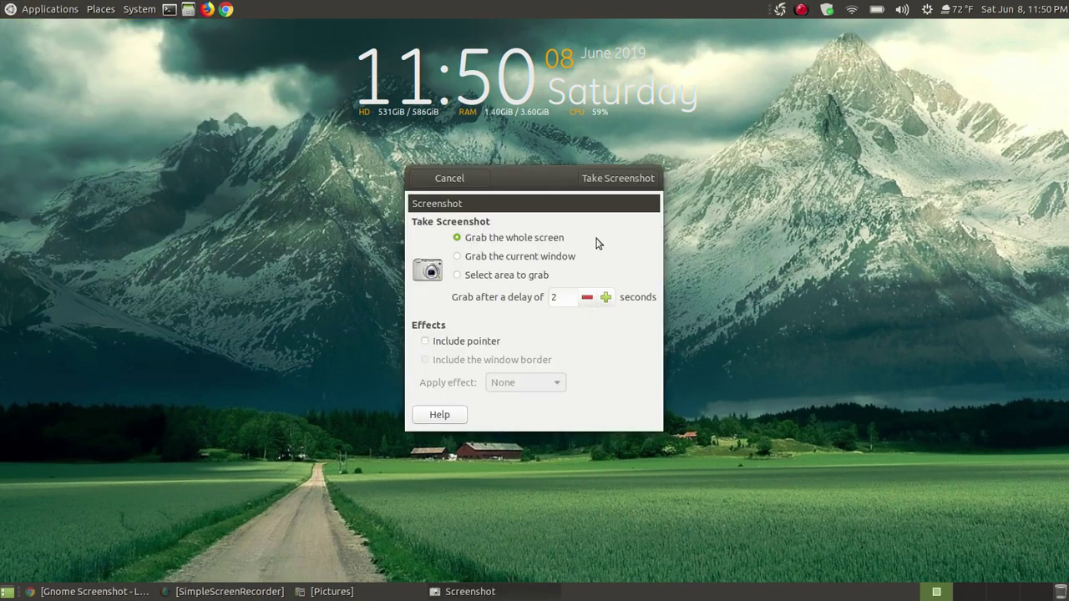
left_click(609, 179)
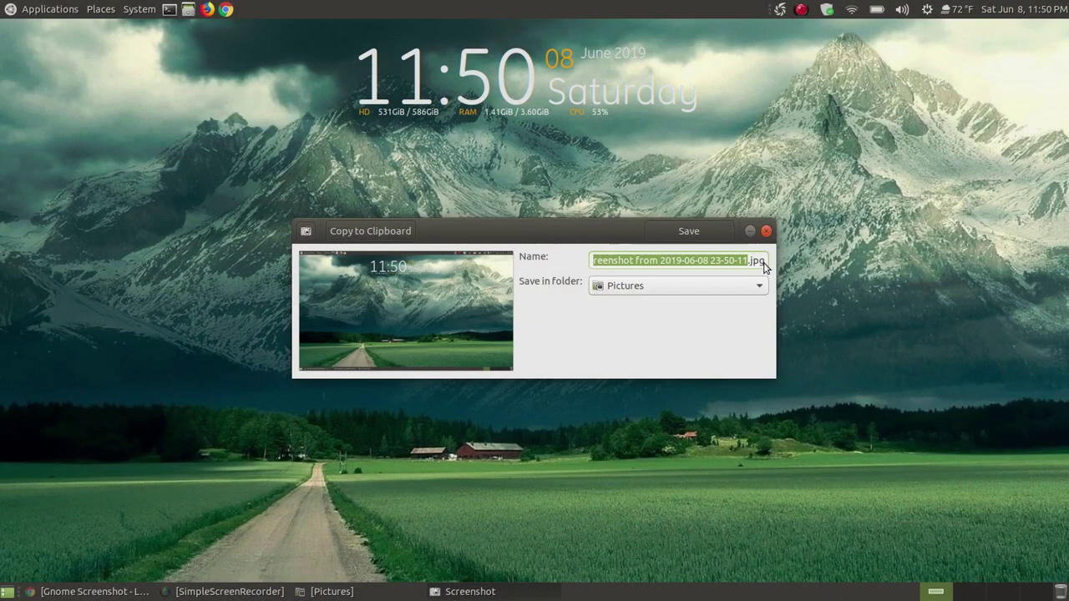
Step: Save the new capture in the Pictures folder as Screenshot-Gnome03.jpg
left_click_drag(637, 259, 746, 258)
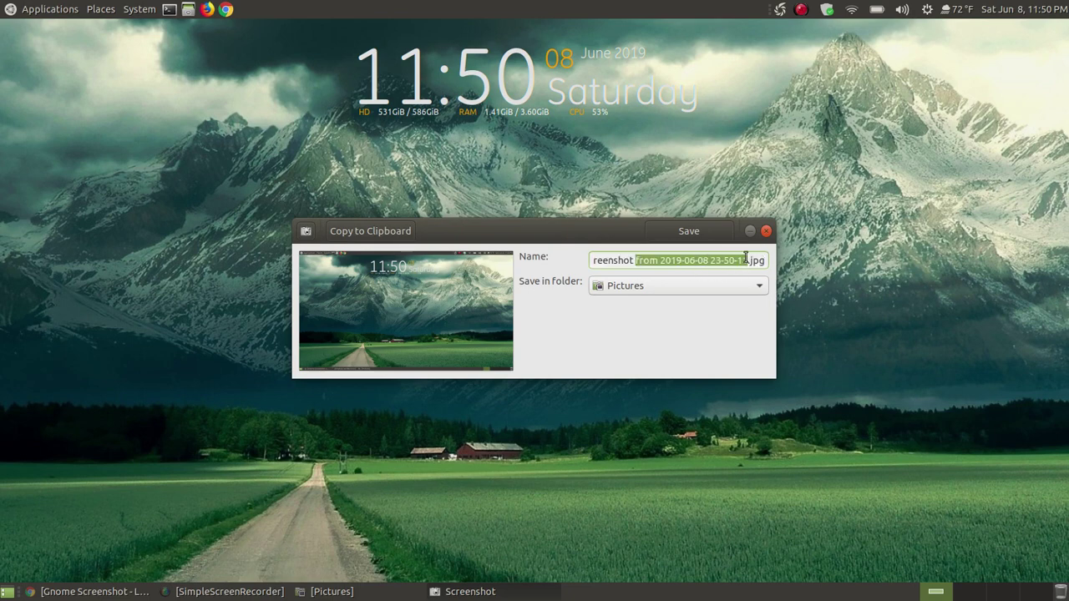
key("BackSpace")
key("BackSpace")
type("-")
type("Gnome")
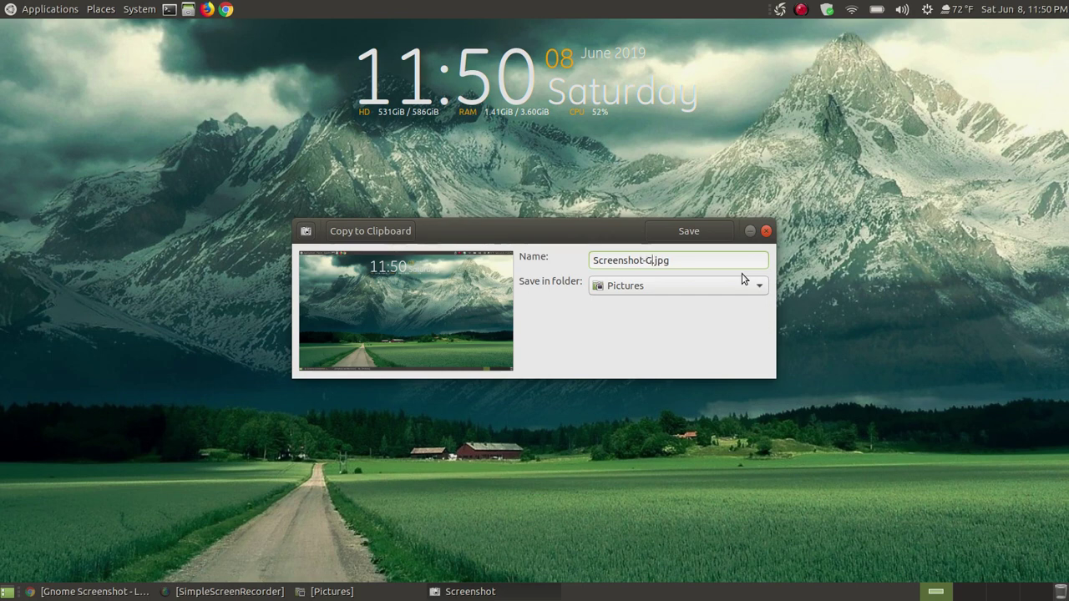
type("03")
left_click(688, 232)
Step: View Screenshot-Gnome.jpg, Screenshot -Gnome02.png and Screenshot-Gnome03.jpg one after another from the Pictures folder to compare their file sizes
left_click(390, 597)
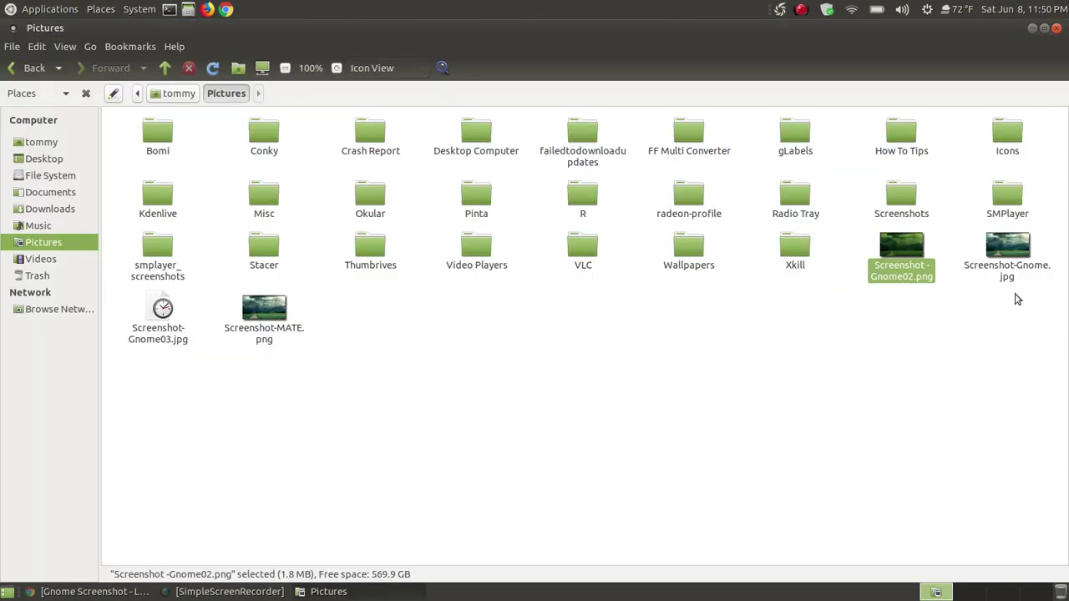
left_click(156, 308)
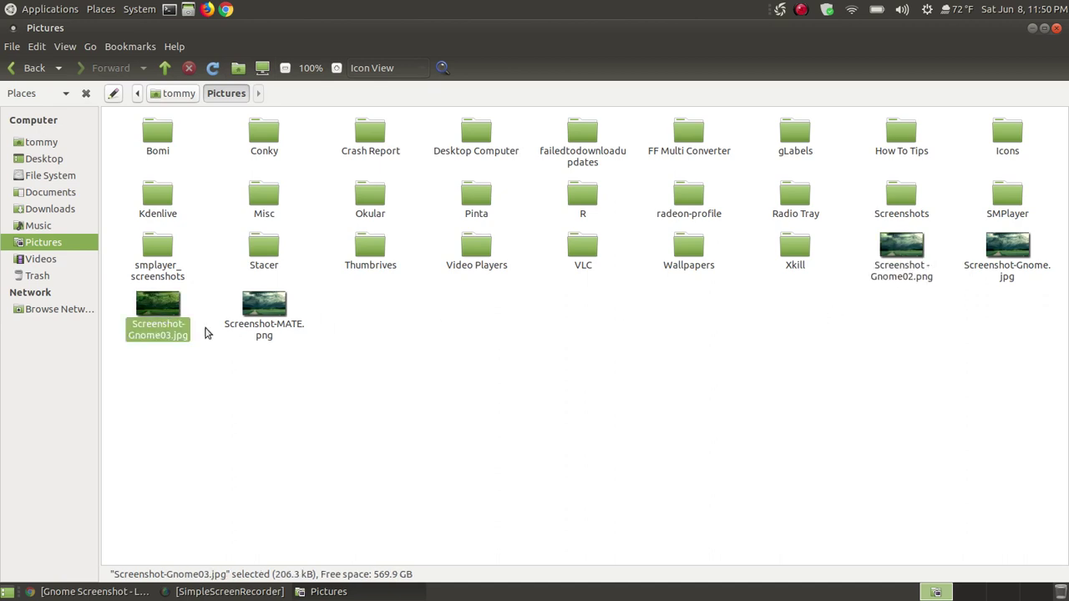
double_click(996, 248)
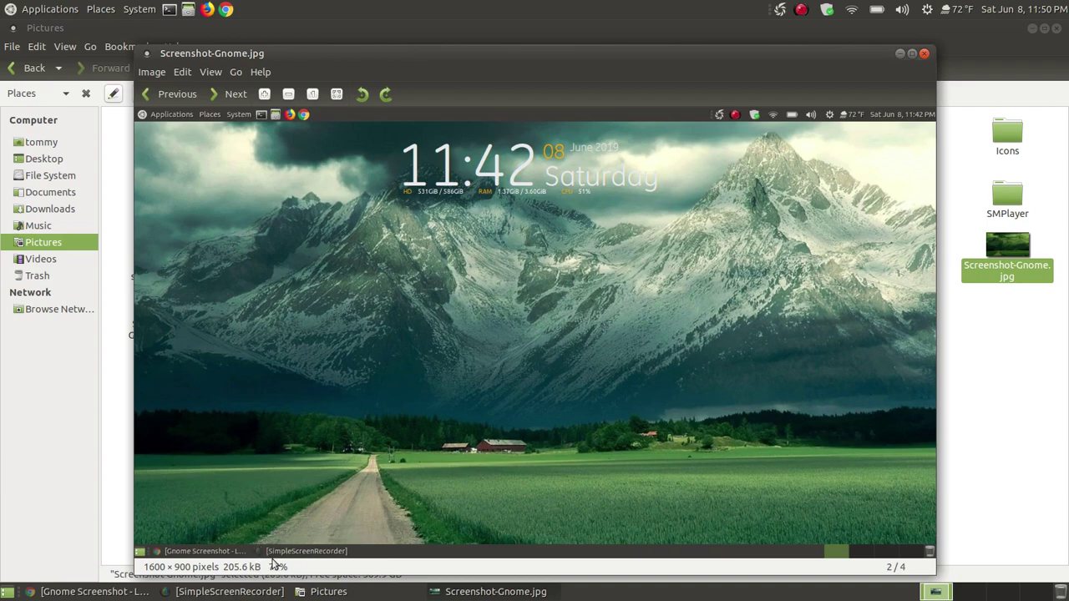
left_click(924, 53)
left_click(903, 244)
double_click(903, 242)
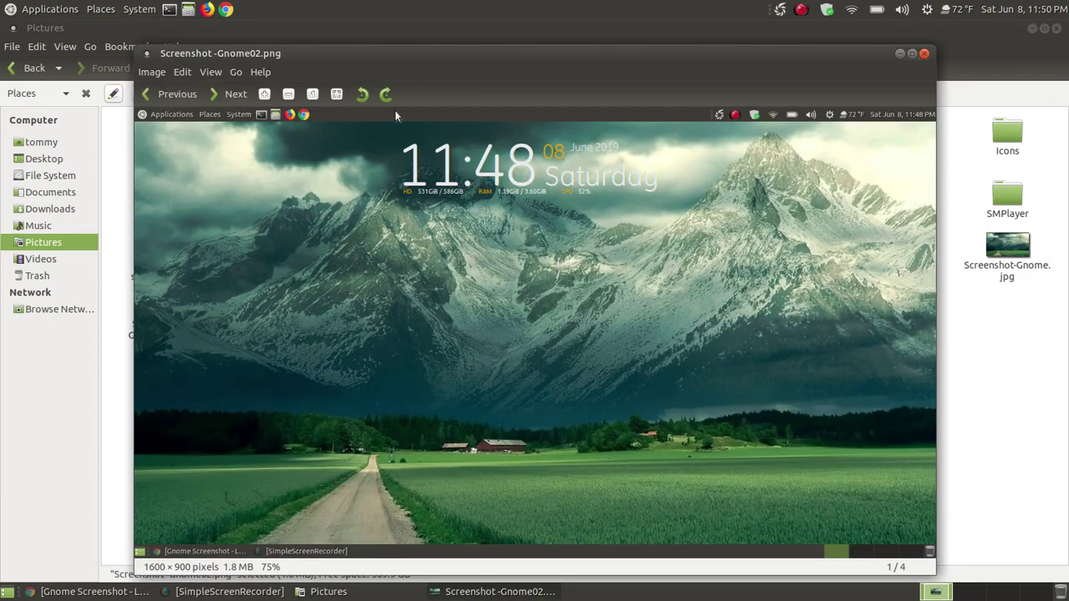
left_click(923, 54)
double_click(160, 302)
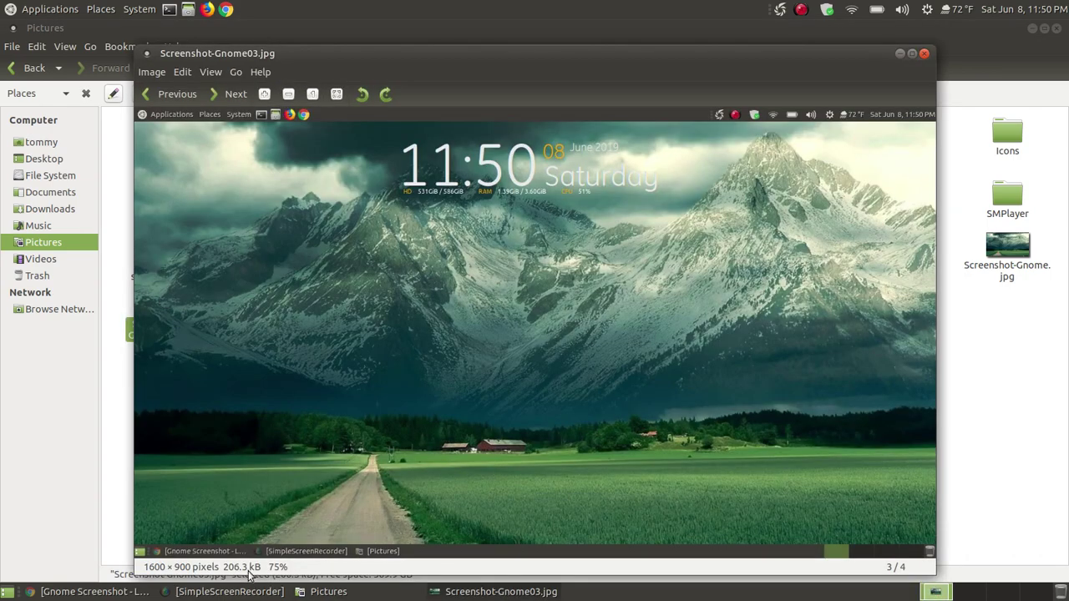
left_click(925, 55)
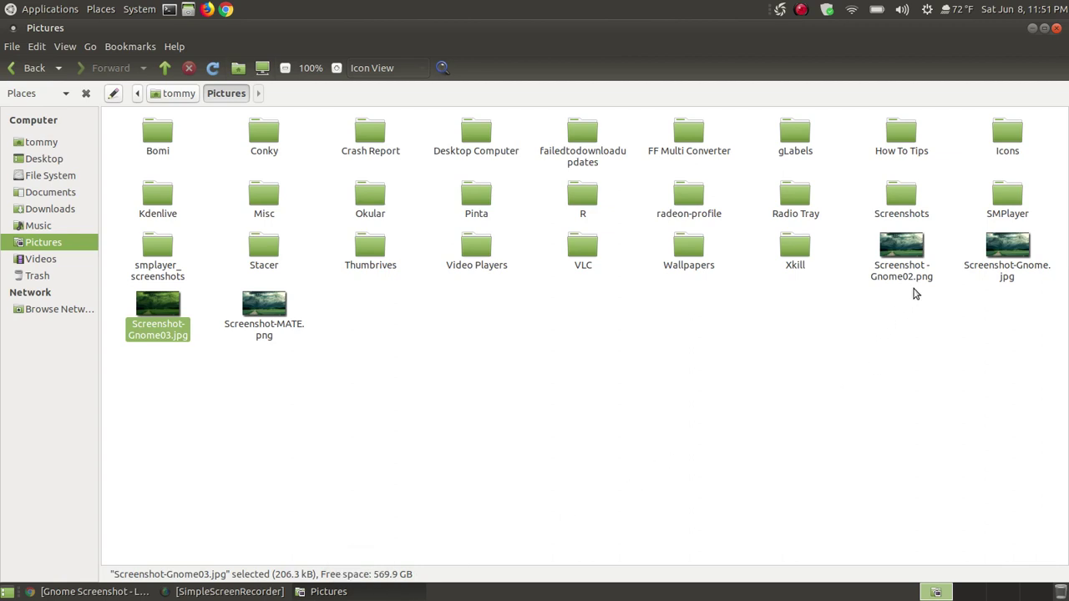
left_click(544, 383)
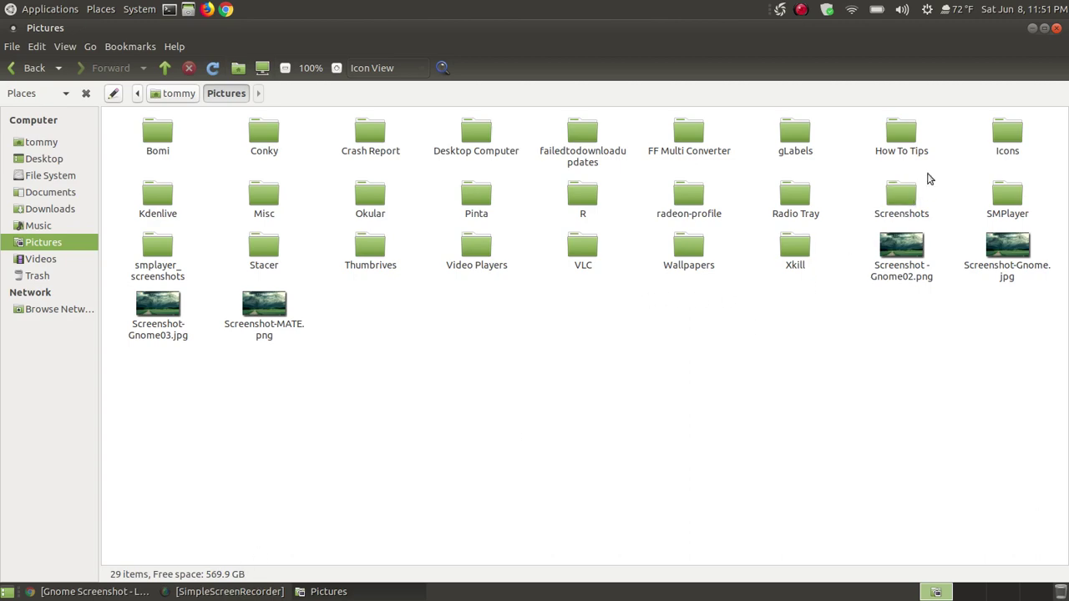
left_click(1032, 29)
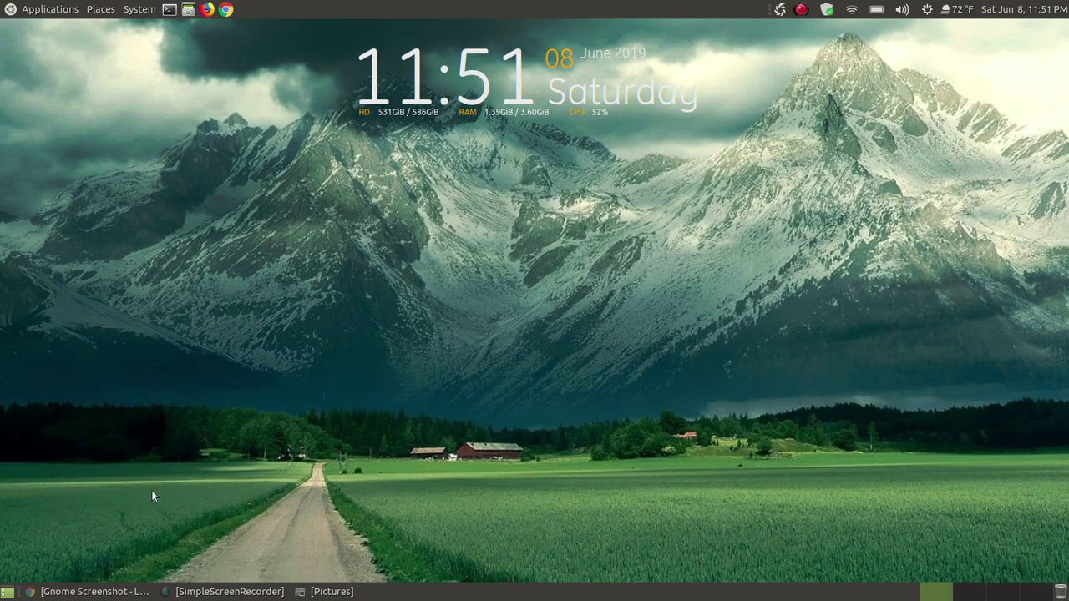
left_click(334, 589)
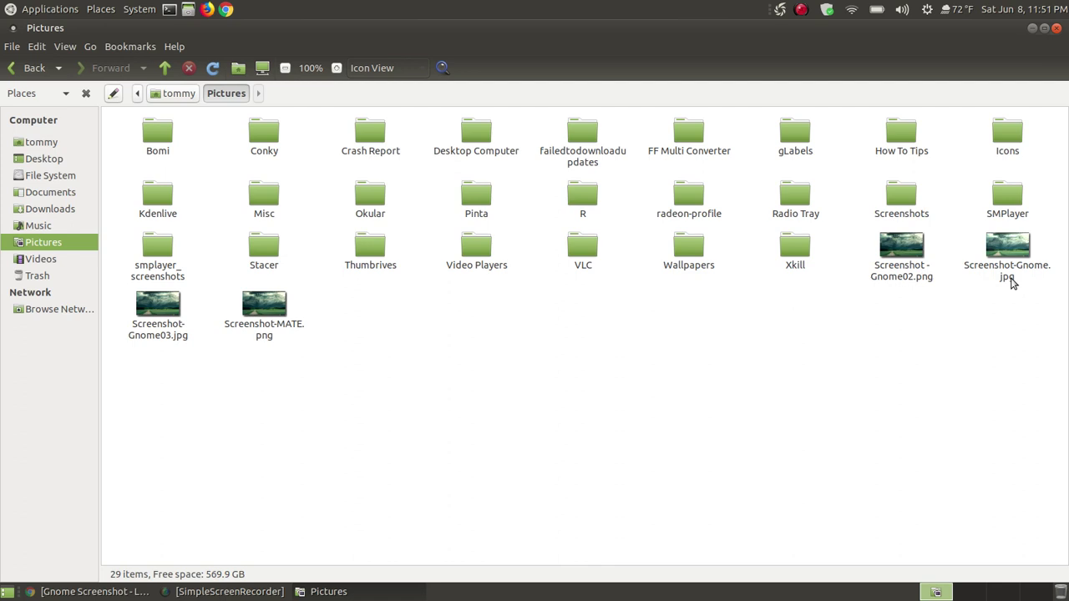
Step: Check the file sizes of Screenshot-Gnome.jpg, Screenshot -Gnome02.png and Screenshot-MATE.png in the Pictures folder, and minimize the folder window
left_click(1008, 260)
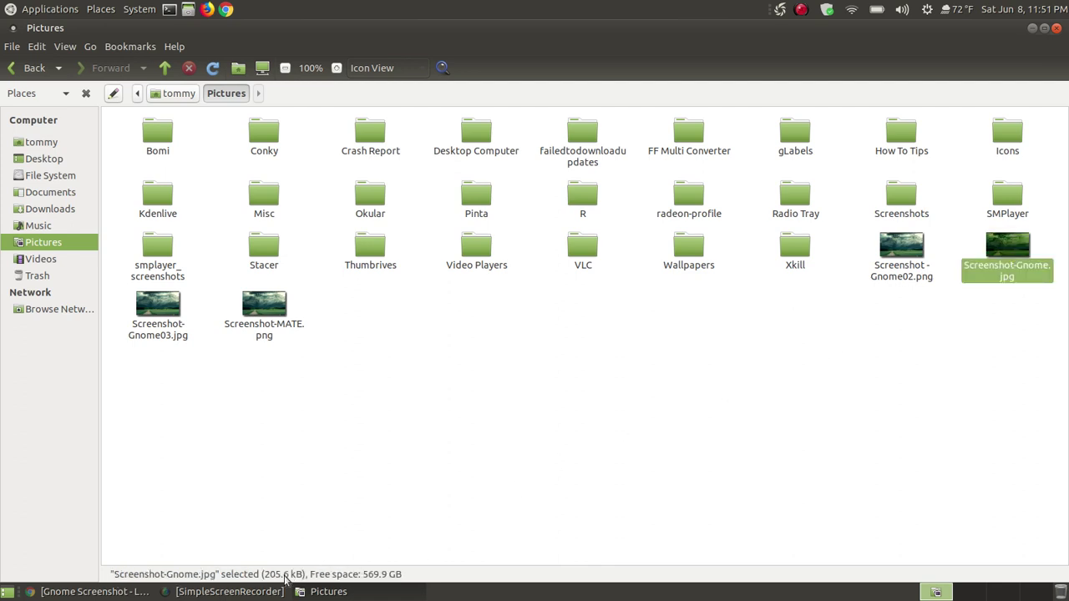
left_click(901, 266)
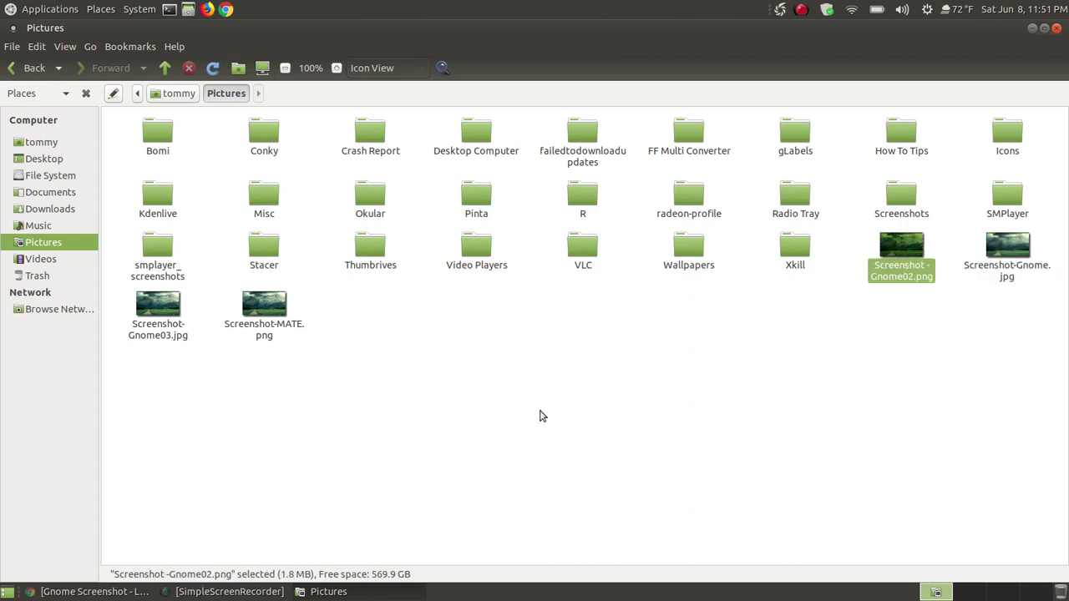
left_click(264, 311)
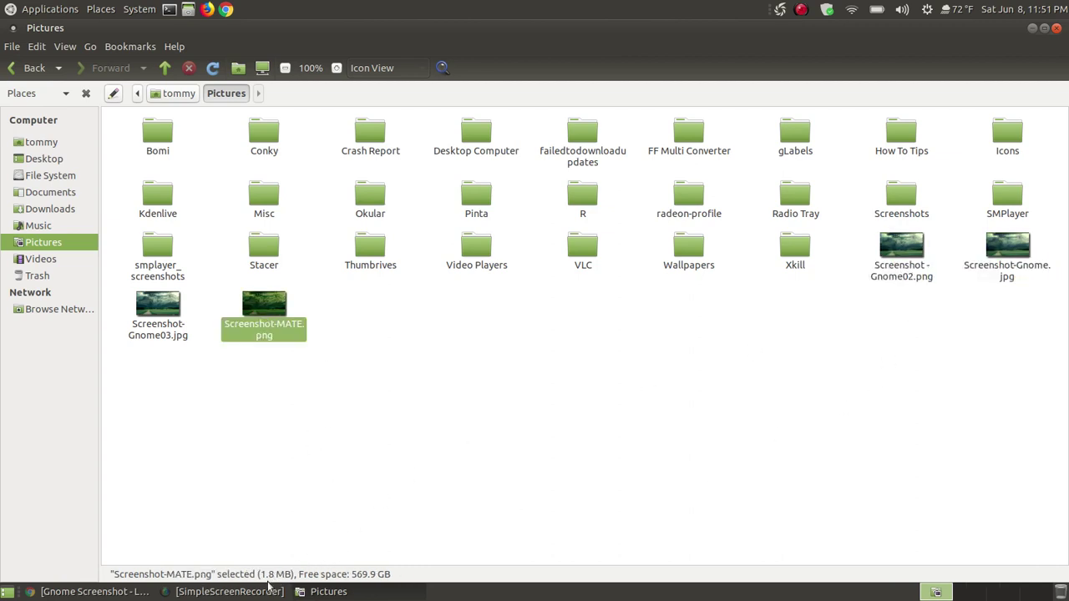
left_click(550, 454)
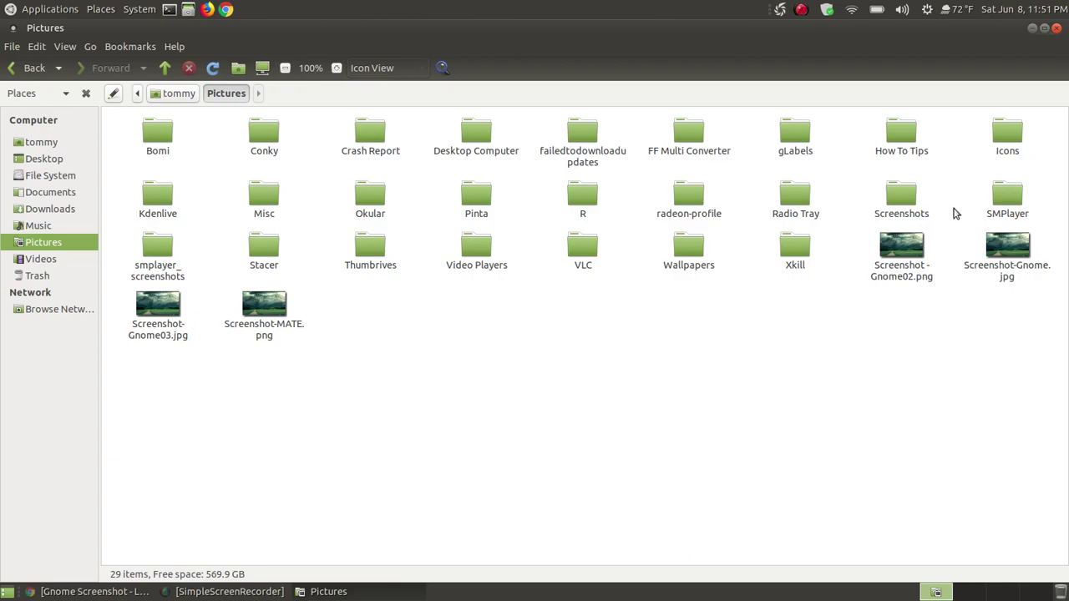
left_click(1032, 30)
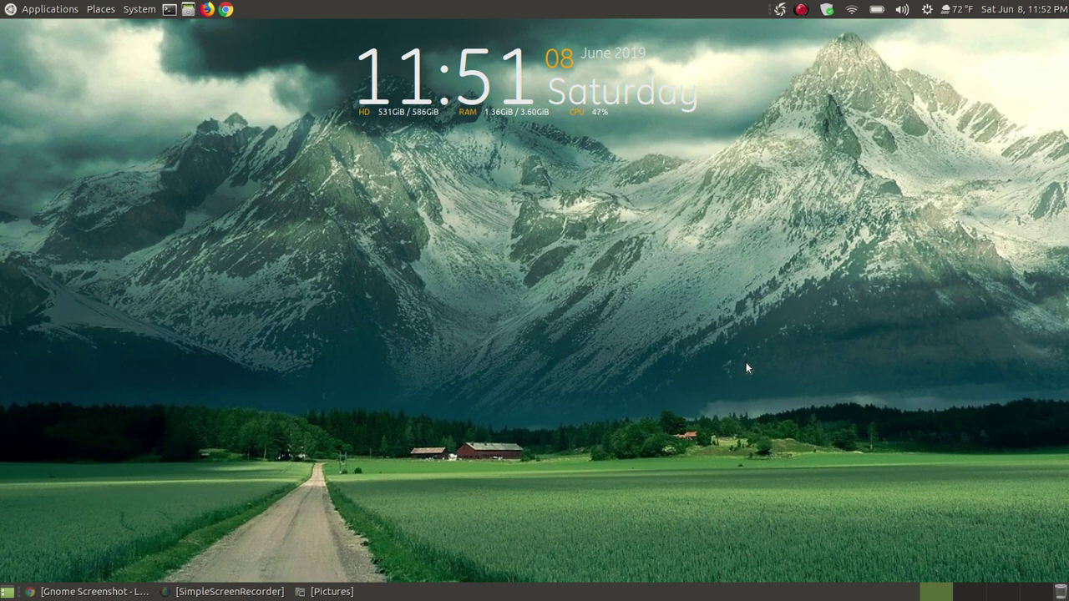
Step: Review the Gnome Screenshot page on the Learn Ubuntu MATE website, including Setting Gnome Screenshot as Default, and minimize the browser
left_click(122, 592)
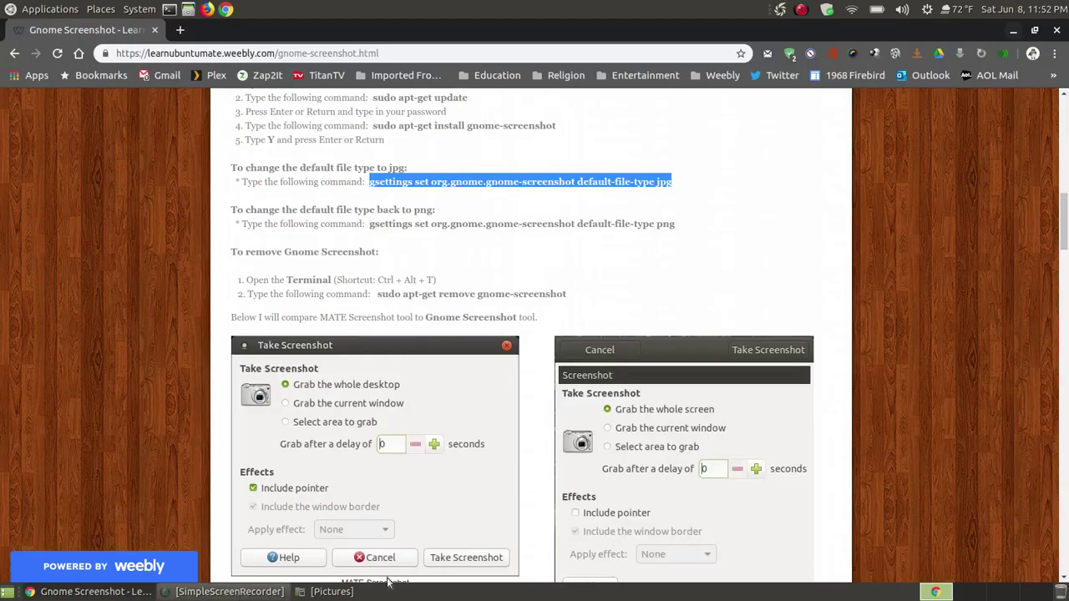
scroll(879, 220, "up", 10)
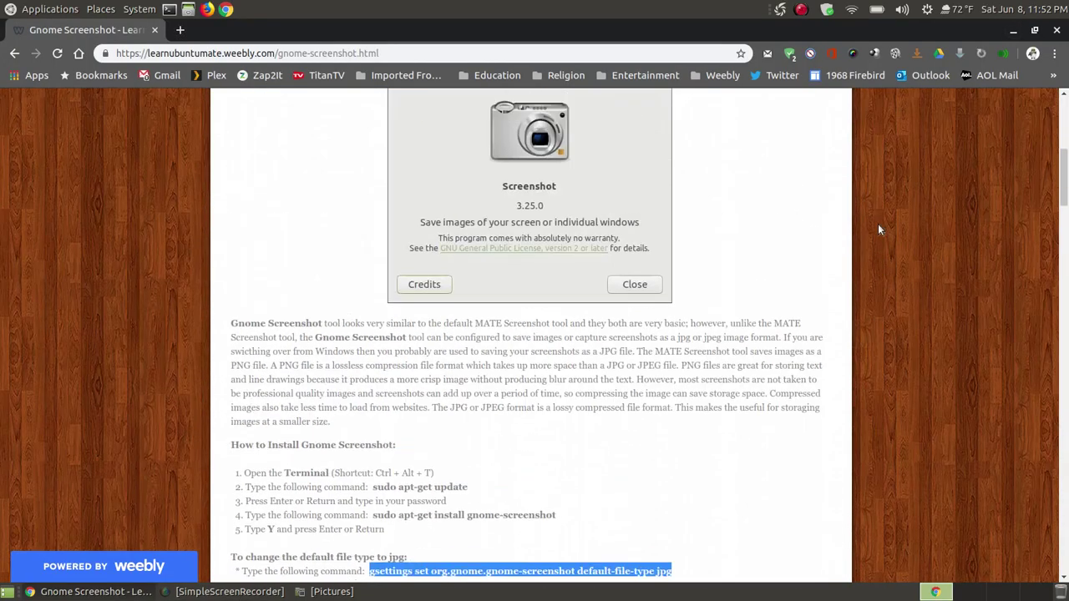
scroll(875, 225, "up", 1)
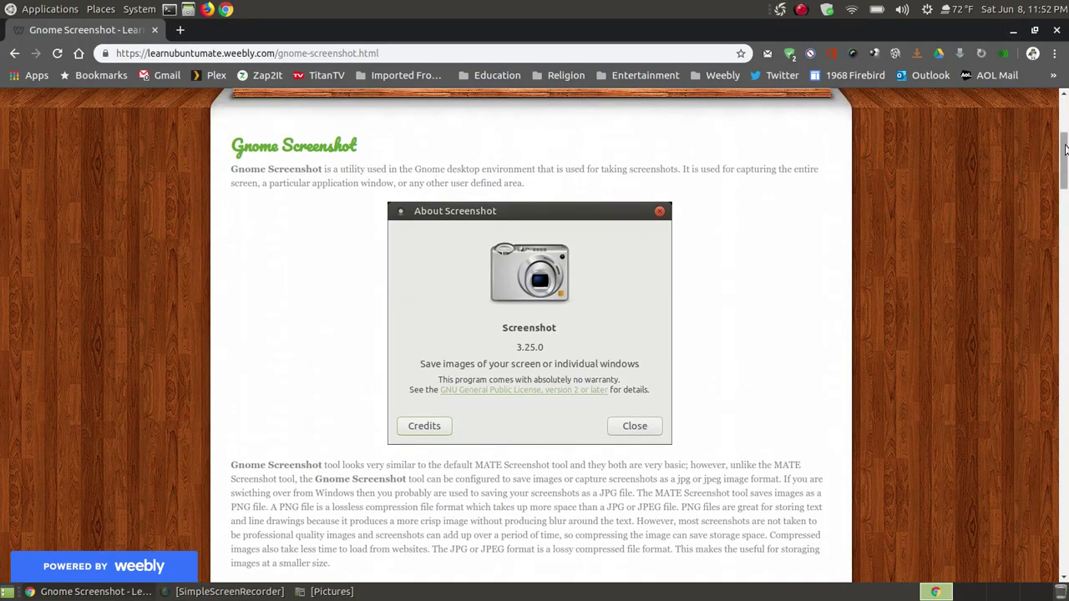
left_click_drag(1064, 149, 1056, 334)
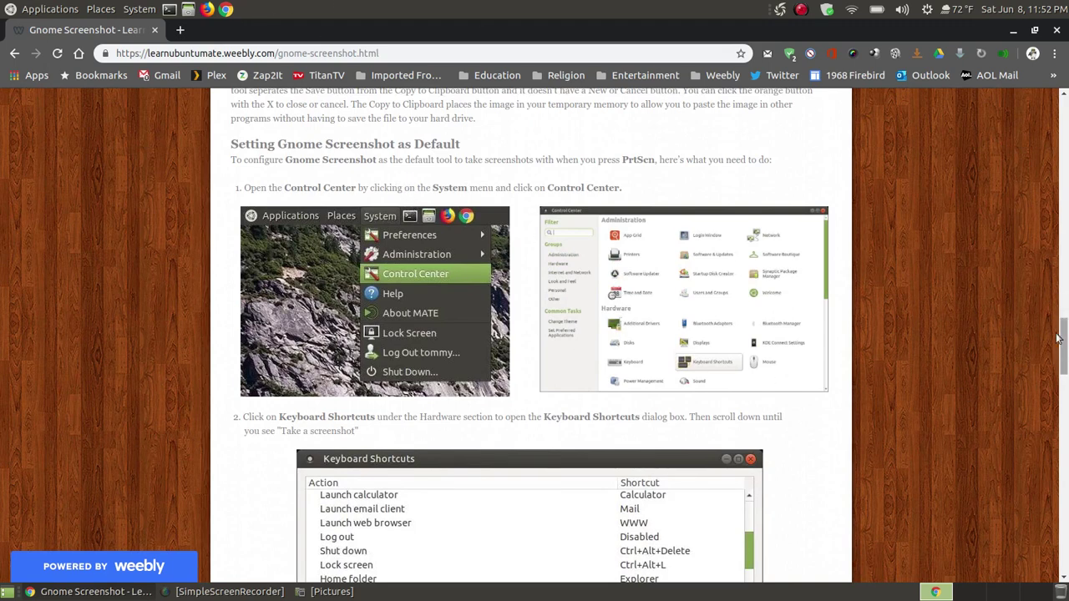
left_click_drag(1065, 350, 1051, 133)
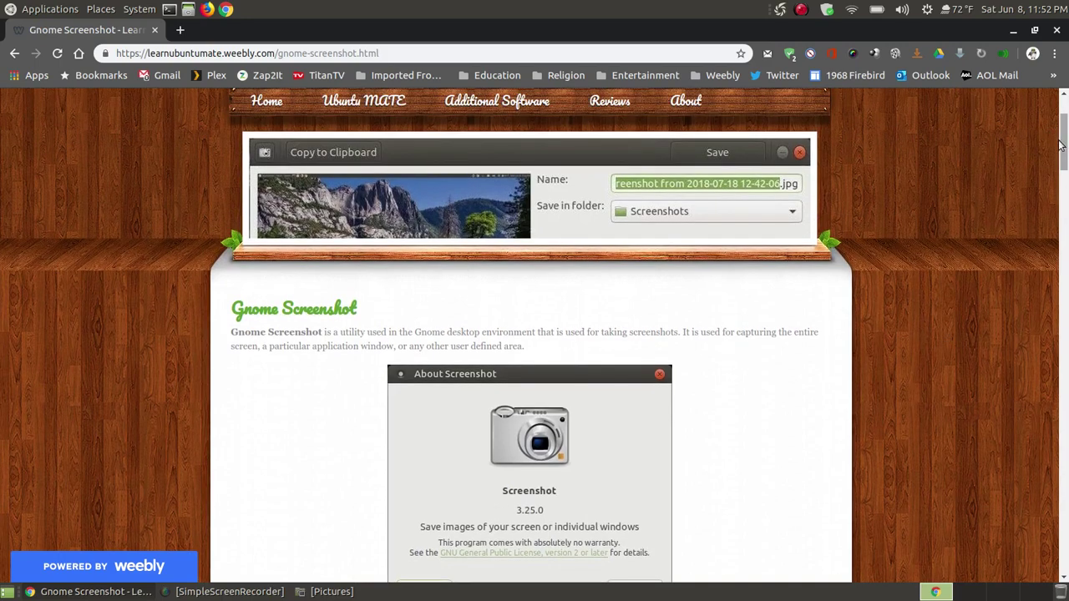
left_click_drag(1065, 154, 1065, 136)
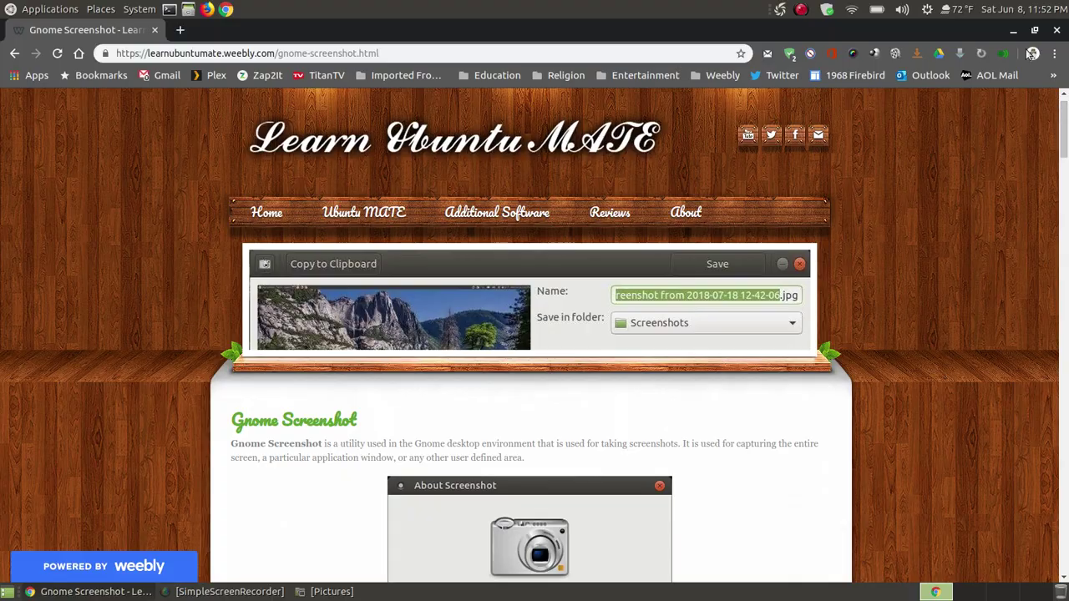
left_click(1013, 30)
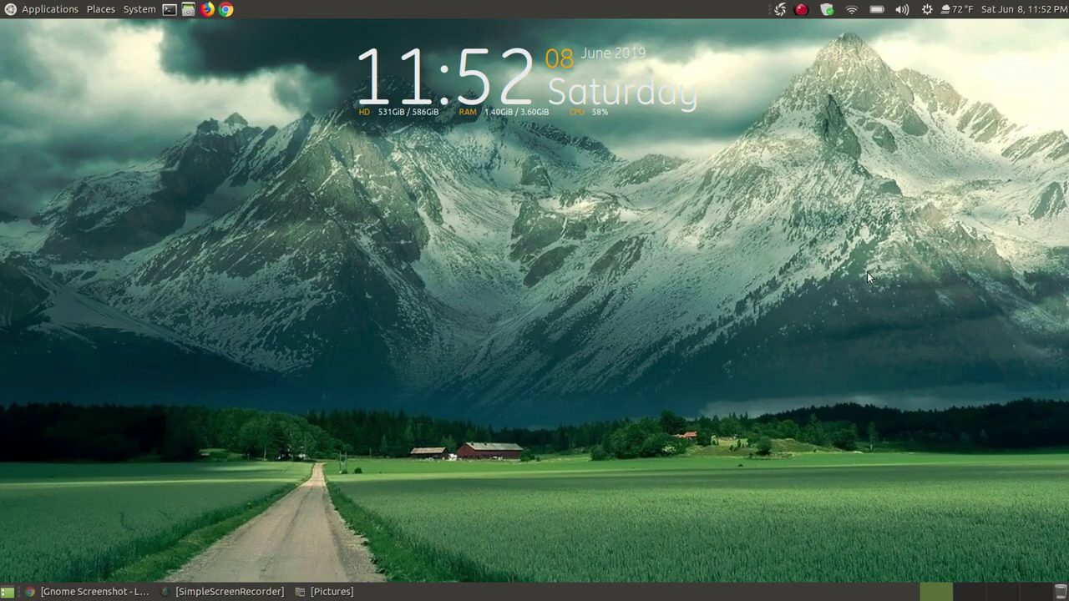